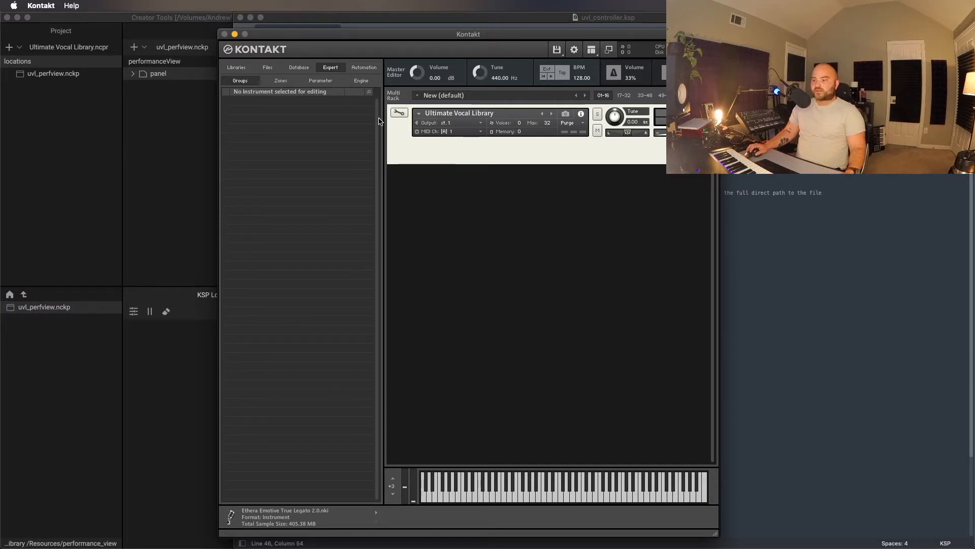
# Open the Ultimate Vocal Library instrument for editing and look over its Group Editor and Mapping Editor
pyautogui.click(403, 119)
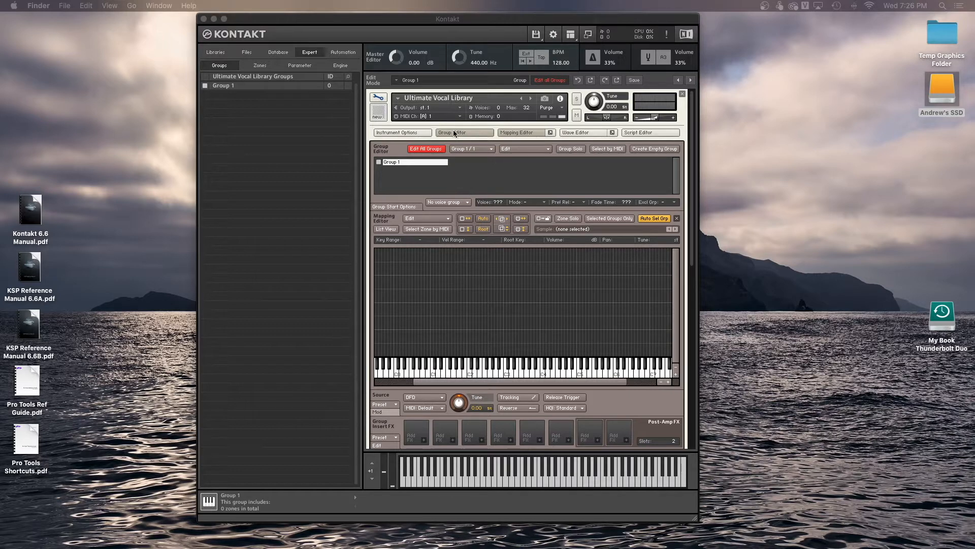
pyautogui.moveTo(422, 21); pyautogui.dragTo(435, 24)
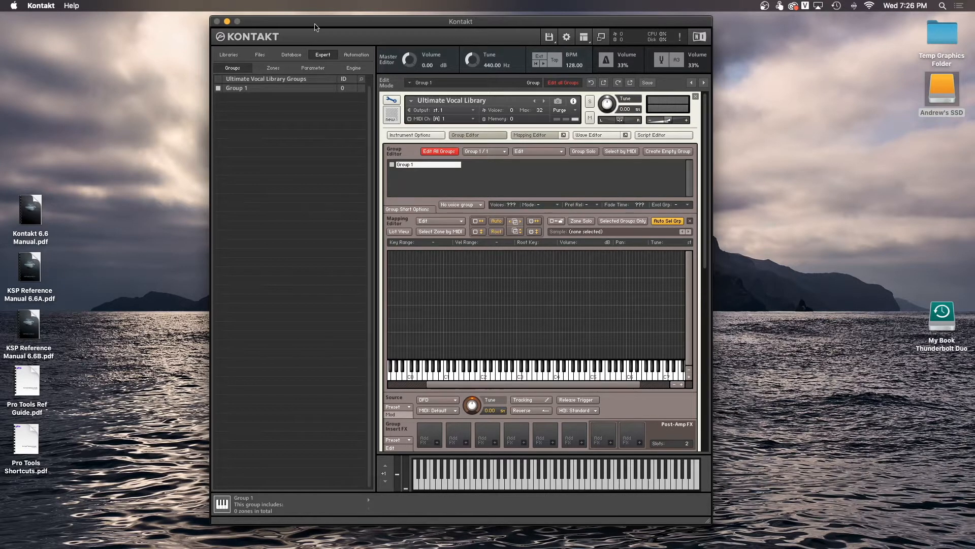
pyautogui.moveTo(316, 23); pyautogui.dragTo(329, 21)
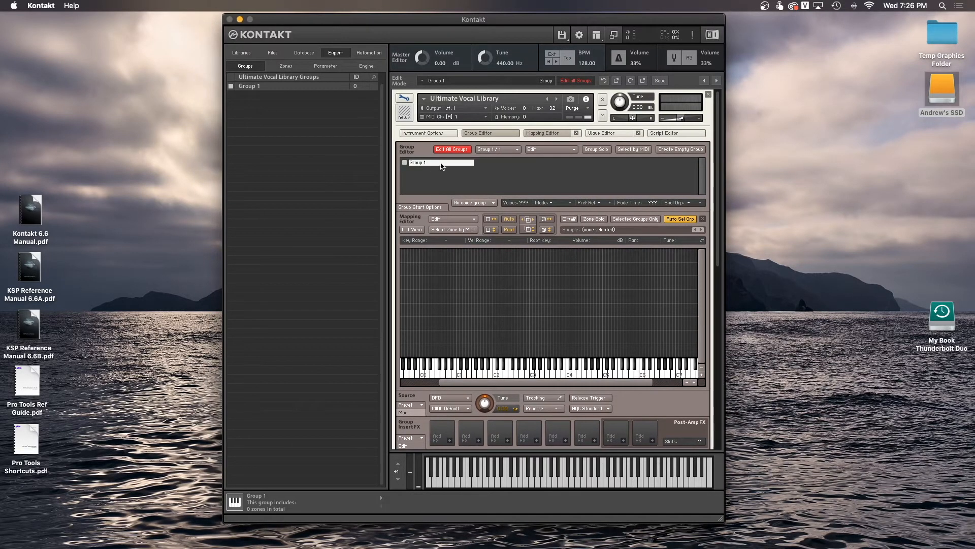
pyautogui.click(411, 98)
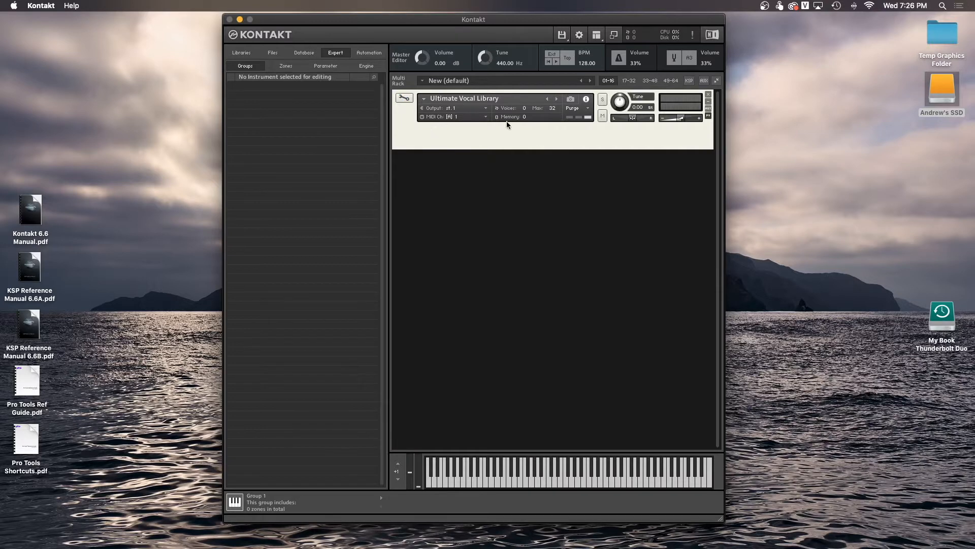
pyautogui.click(406, 98)
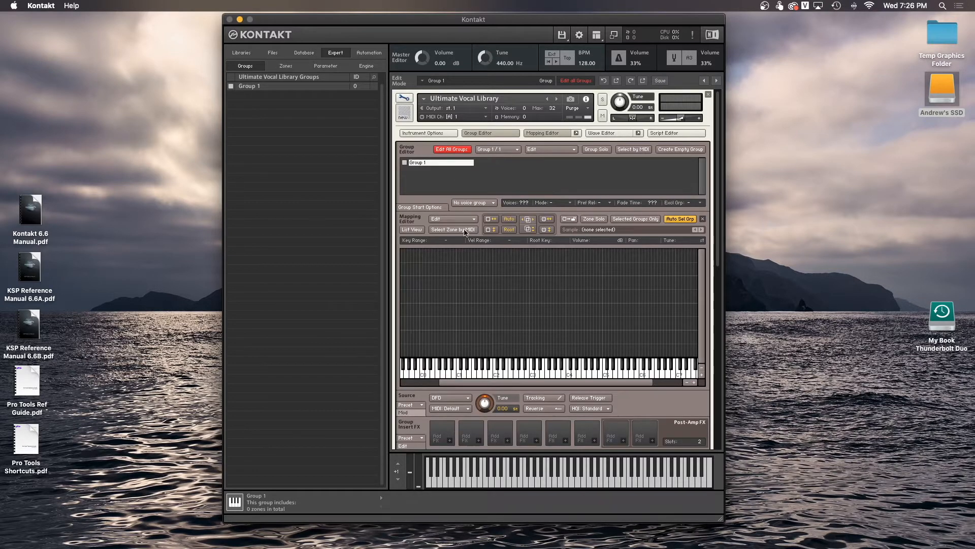
pyautogui.scroll(-3, 446, 251)
pyautogui.scroll(3, 448, 253)
pyautogui.moveTo(719, 148)
pyautogui.mouseDown()
pyautogui.moveTo(710, 218)
pyautogui.moveTo(709, 145)
pyautogui.moveTo(718, 284)
pyautogui.moveTo(714, 137)
pyautogui.moveTo(719, 198)
pyautogui.moveTo(724, 147)
pyautogui.mouseUp()
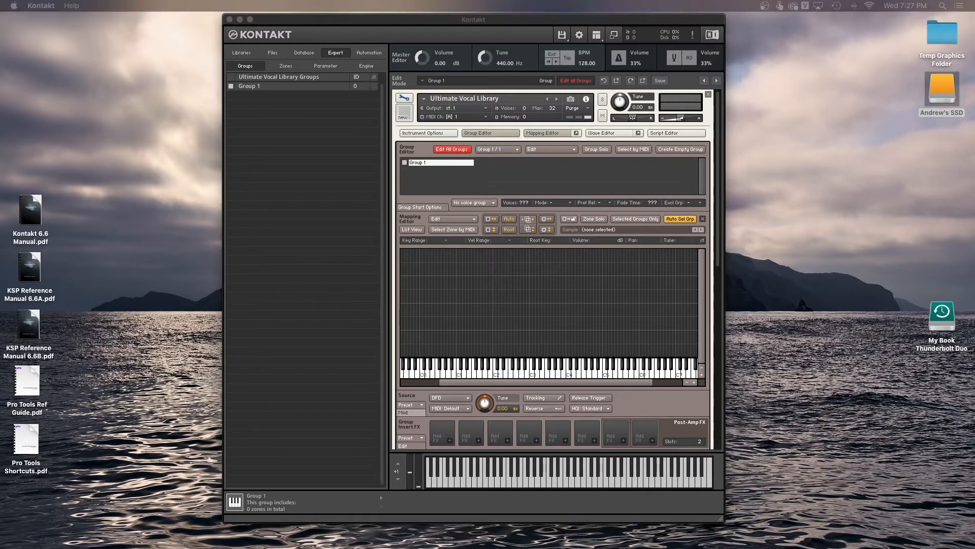
# Switch to Finder and open the Dry folder inside Ghosthack_-_Ultimate_Vocal_Library
pyautogui.moveTo(264, 0); pyautogui.dragTo(344, 103)
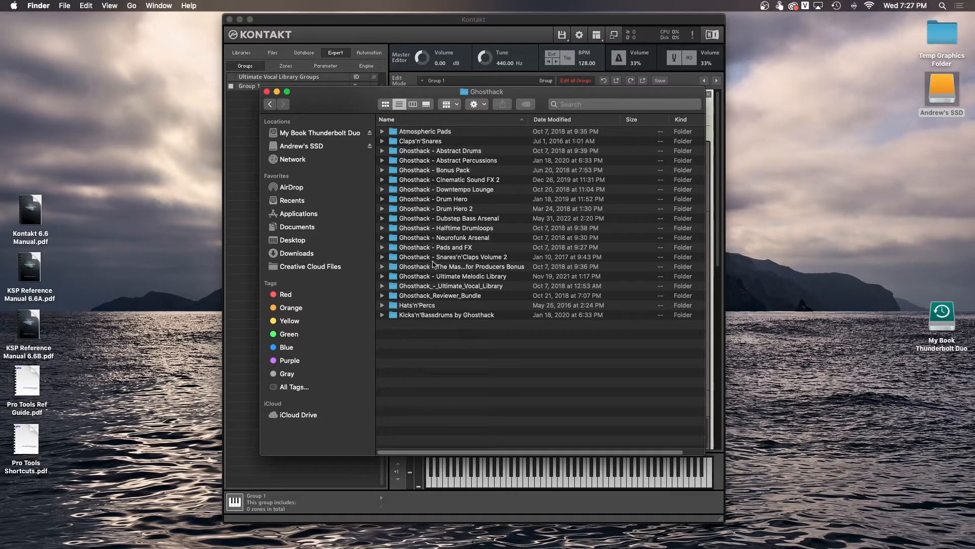
pyautogui.click(441, 287)
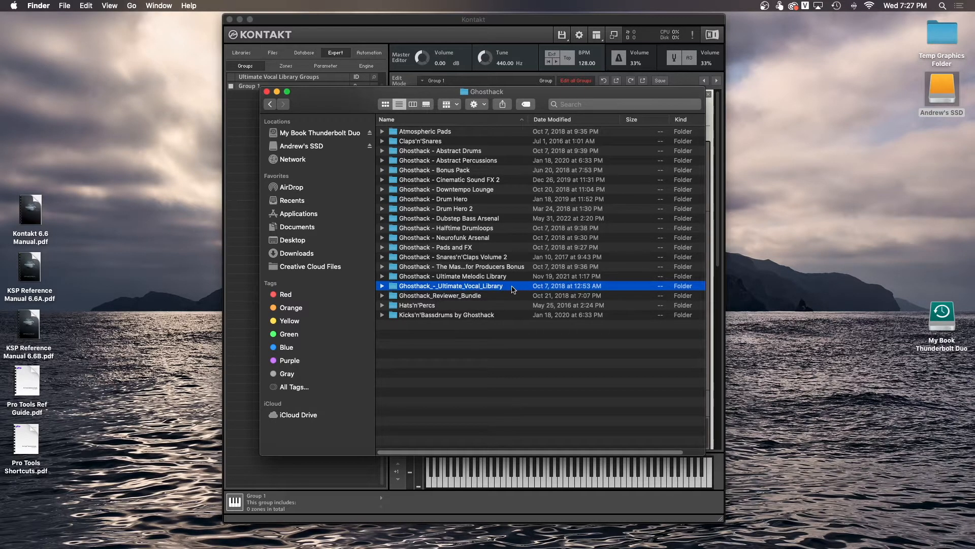
pyautogui.doubleClick(513, 288)
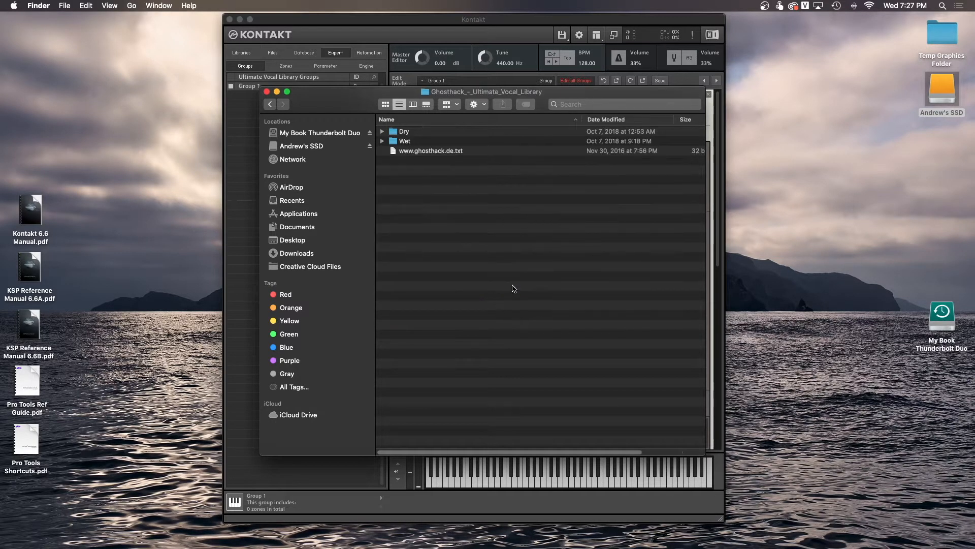
pyautogui.click(397, 133)
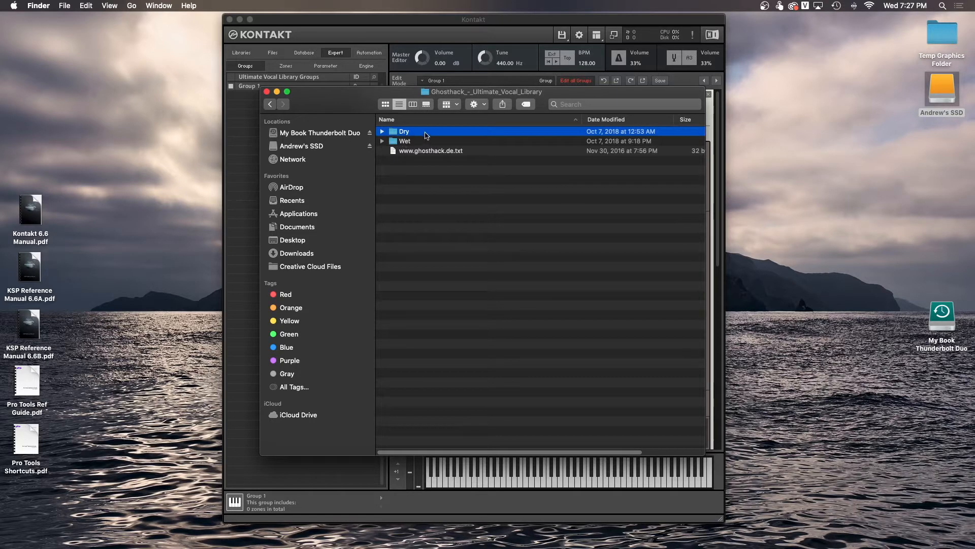
pyautogui.click(410, 143)
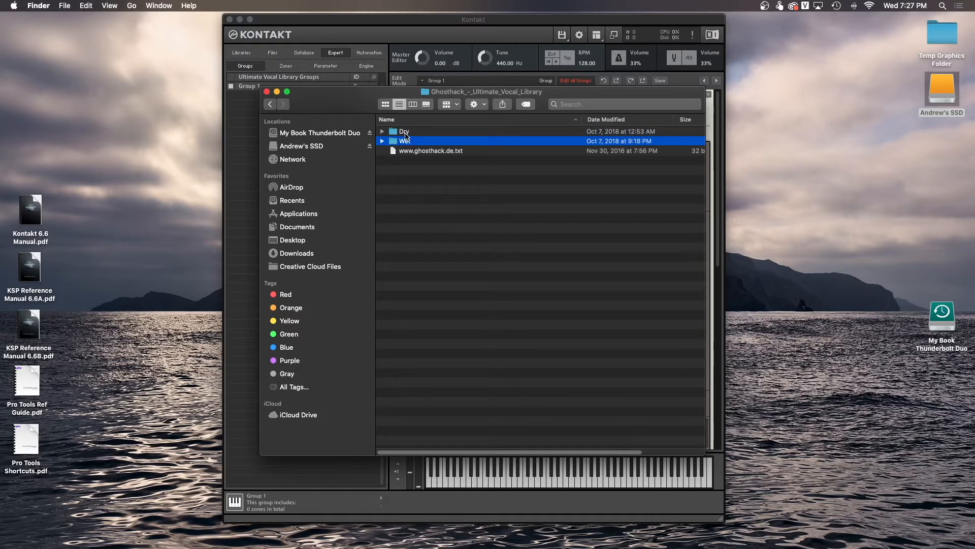
pyautogui.doubleClick(406, 132)
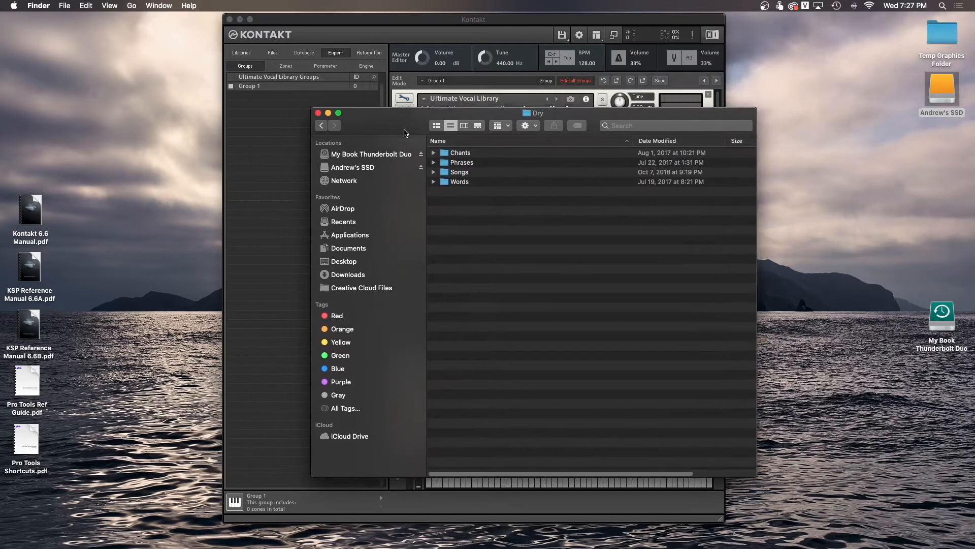
# Check the contents of the Chants and Phrases folders, and expand the Words folder
pyautogui.click(434, 153)
pyautogui.click(434, 152)
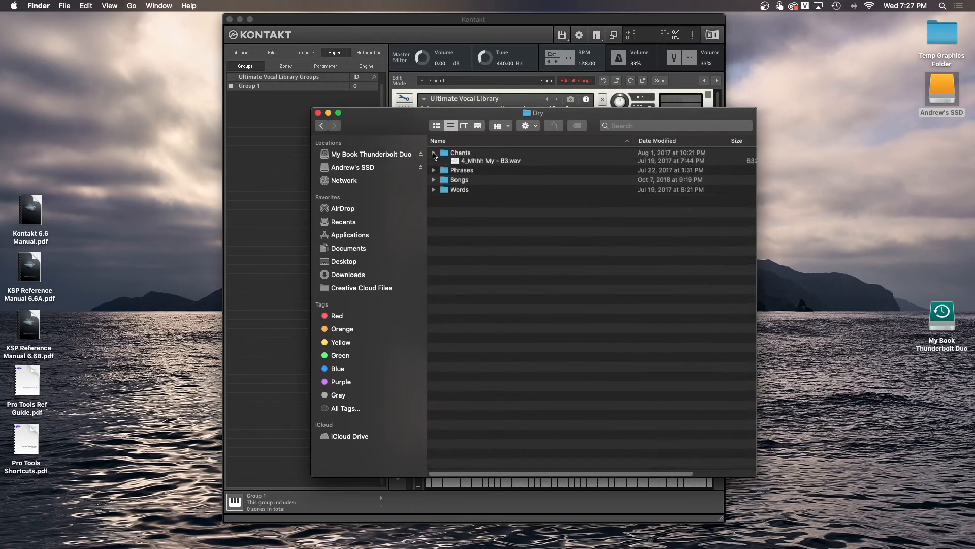
pyautogui.click(434, 163)
pyautogui.click(435, 163)
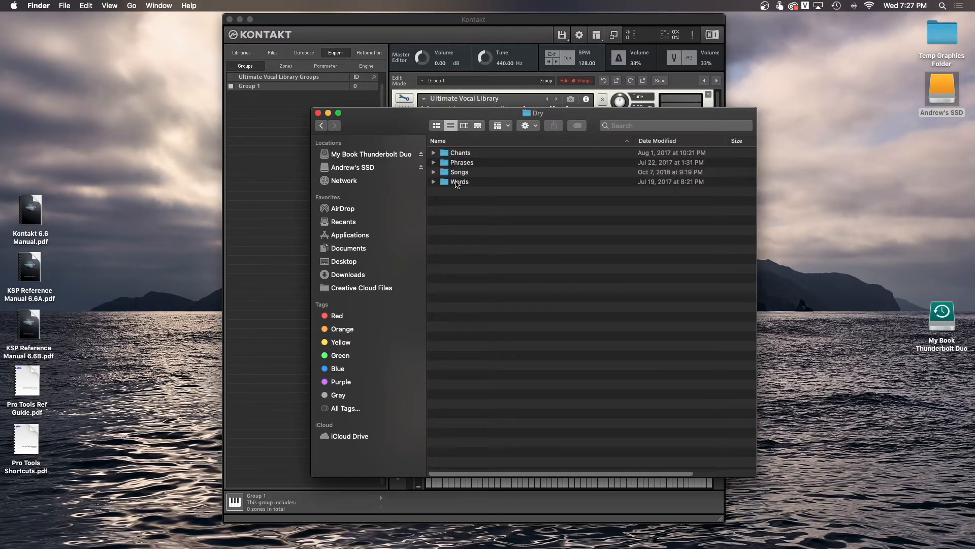
pyautogui.click(434, 182)
# Look through the full list of WAV samples in the Words folder
pyautogui.scroll(-15, 453, 254)
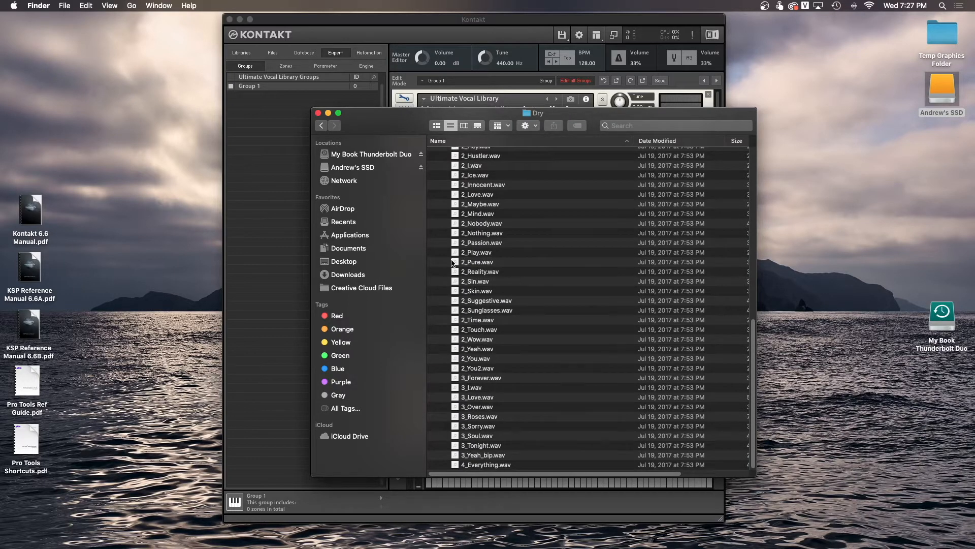
pyautogui.scroll(15, 453, 263)
pyautogui.scroll(-15, 453, 263)
pyautogui.moveTo(396, 124); pyautogui.dragTo(374, 137)
pyautogui.scroll(8, 421, 216)
pyautogui.scroll(4, 420, 216)
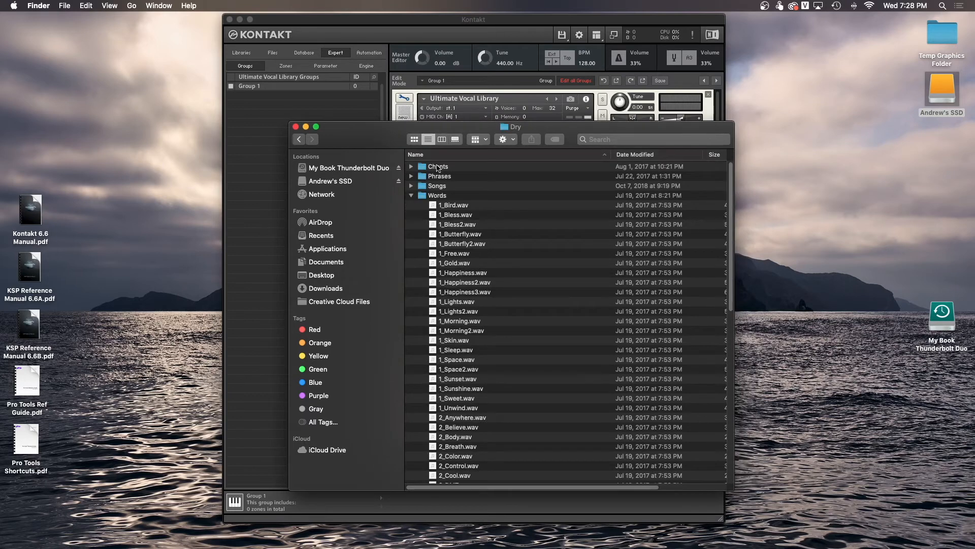
pyautogui.moveTo(376, 142); pyautogui.dragTo(396, 118)
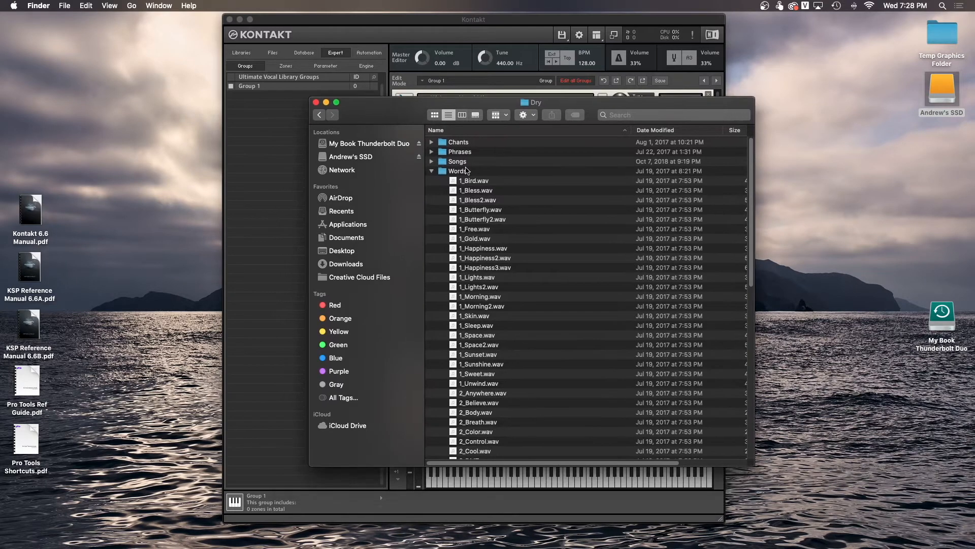
pyautogui.scroll(-15, 481, 179)
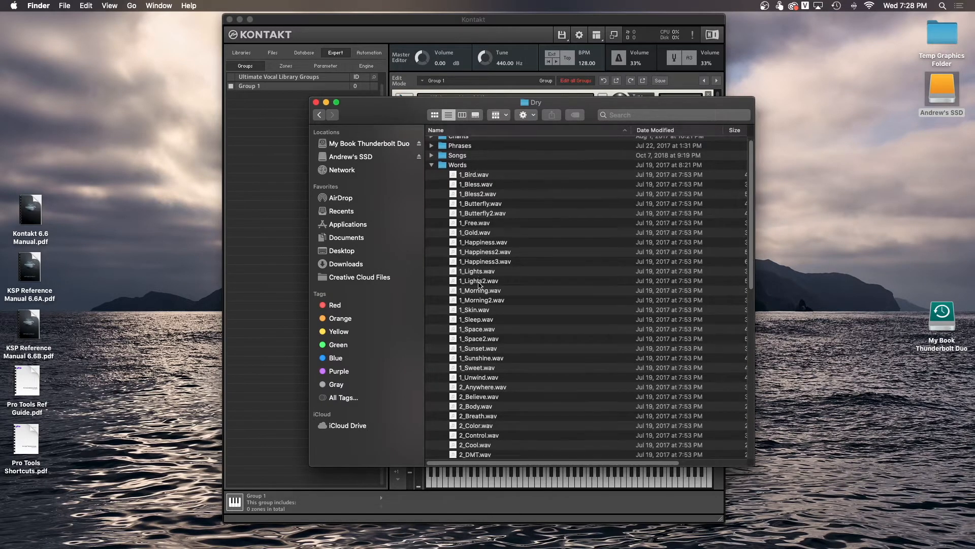
pyautogui.scroll(5, 508, 297)
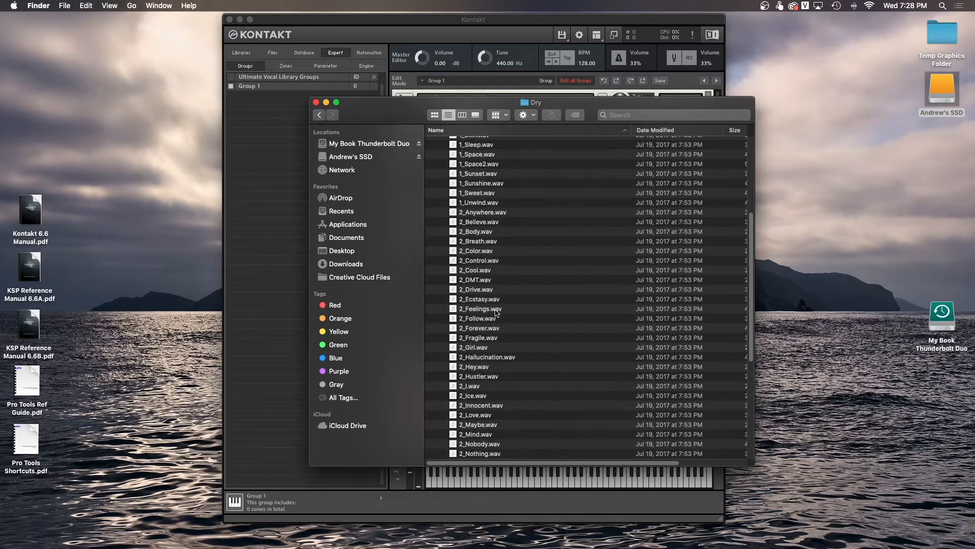
pyautogui.scroll(5, 496, 313)
# Select all Words samples from 1_Bird.wav to 4_Everything.wav and arrange the Kontakt and Finder windows side by side
pyautogui.click(477, 181)
pyautogui.scroll(-10, 470, 305)
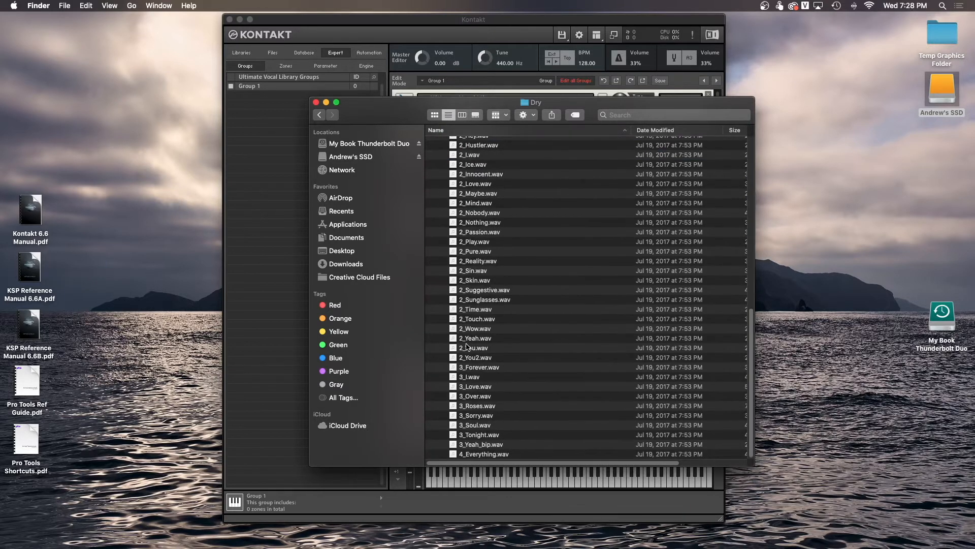
pyautogui.keyDown('shift'); pyautogui.click(478, 454); pyautogui.keyUp('shift')
pyautogui.moveTo(397, 19); pyautogui.dragTo(212, 17)
pyautogui.click(607, 99)
pyautogui.moveTo(607, 99); pyautogui.dragTo(785, 92)
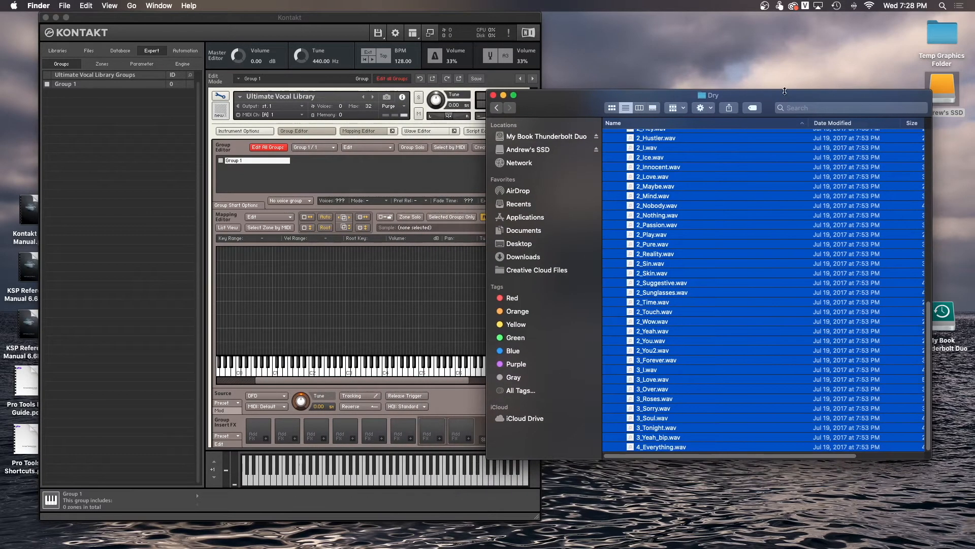
# Import the selected Words samples into Kontakt's Mapping Editor, one sample per key from C0 upward
pyautogui.click(443, 391)
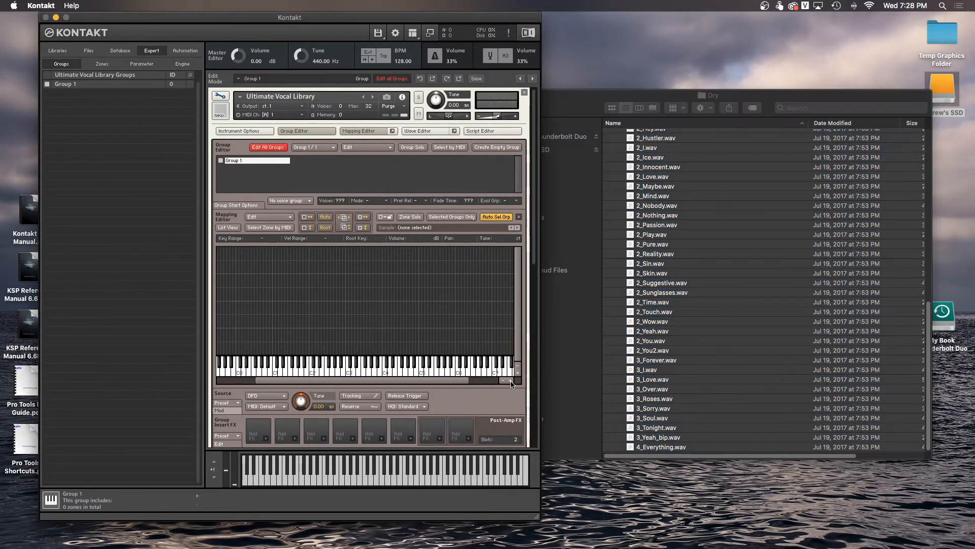
pyautogui.click(511, 380)
pyautogui.moveTo(368, 383); pyautogui.dragTo(357, 383)
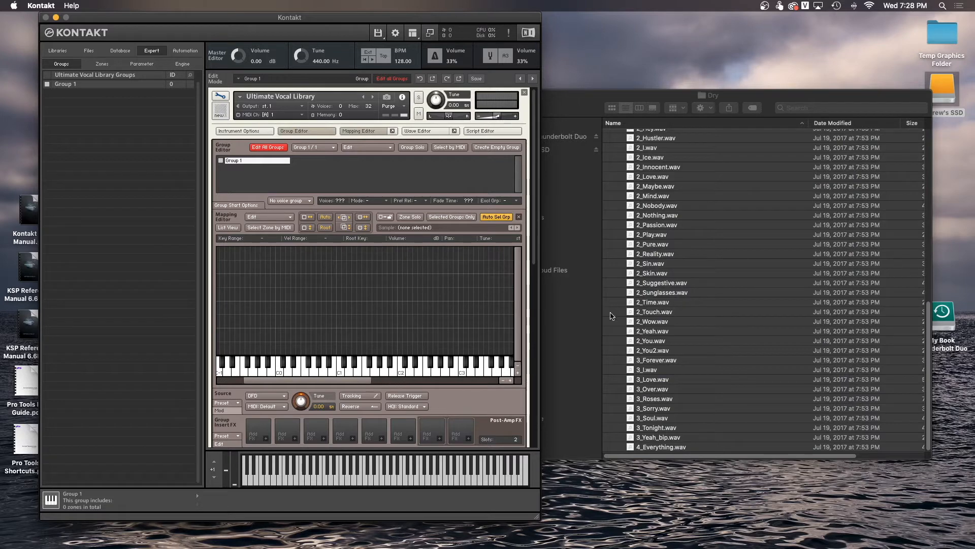
pyautogui.click(669, 135)
pyautogui.scroll(10, 659, 227)
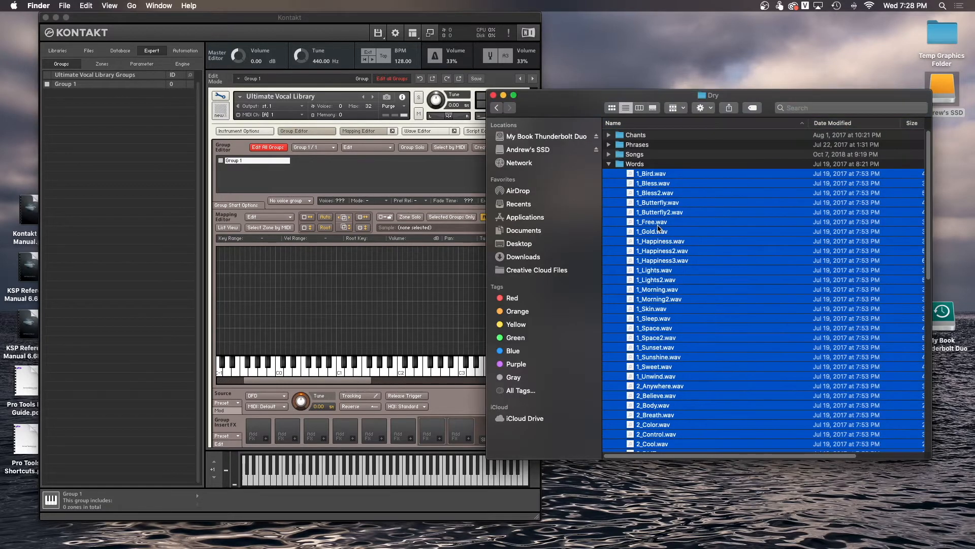
pyautogui.moveTo(650, 188); pyautogui.dragTo(278, 351)
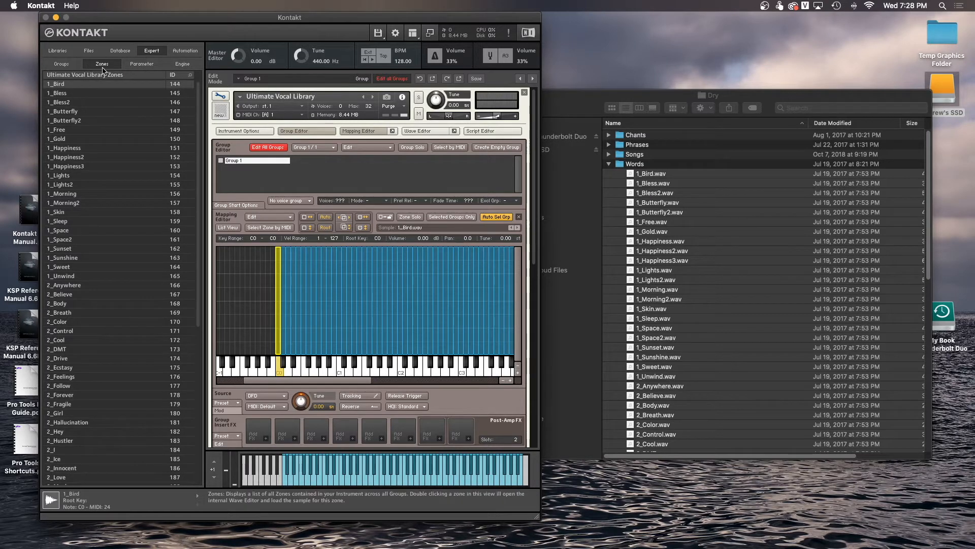
# Examine the instrument's list of zones and their ID numbers, and clear the zone selection in the Mapping Editor
pyautogui.click(62, 64)
pyautogui.click(102, 64)
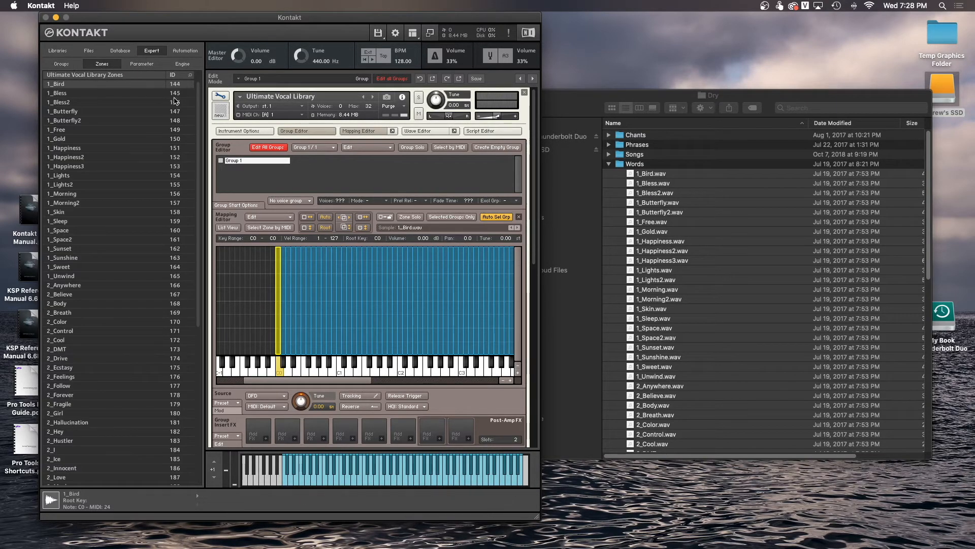
pyautogui.click(176, 102)
pyautogui.click(161, 85)
pyautogui.scroll(-10, 131, 195)
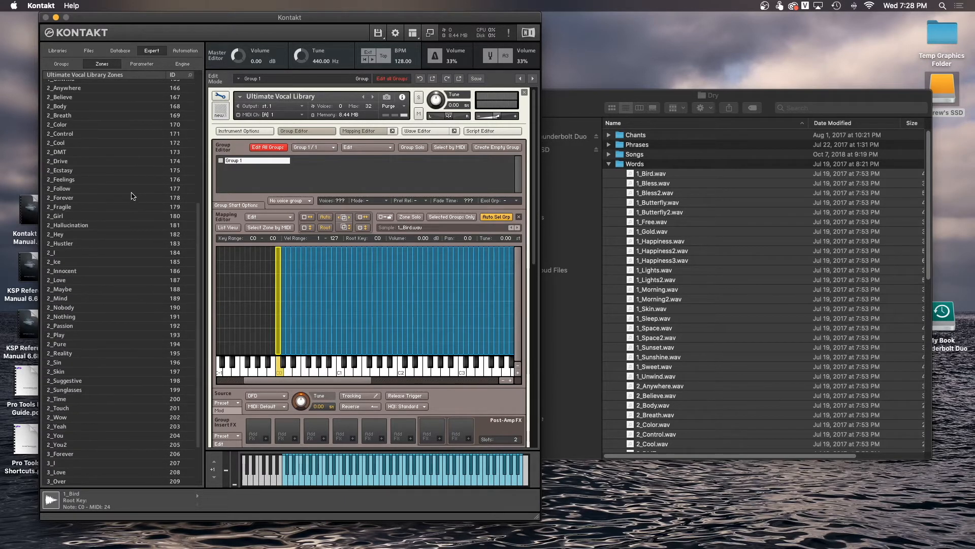
pyautogui.scroll(10, 144, 208)
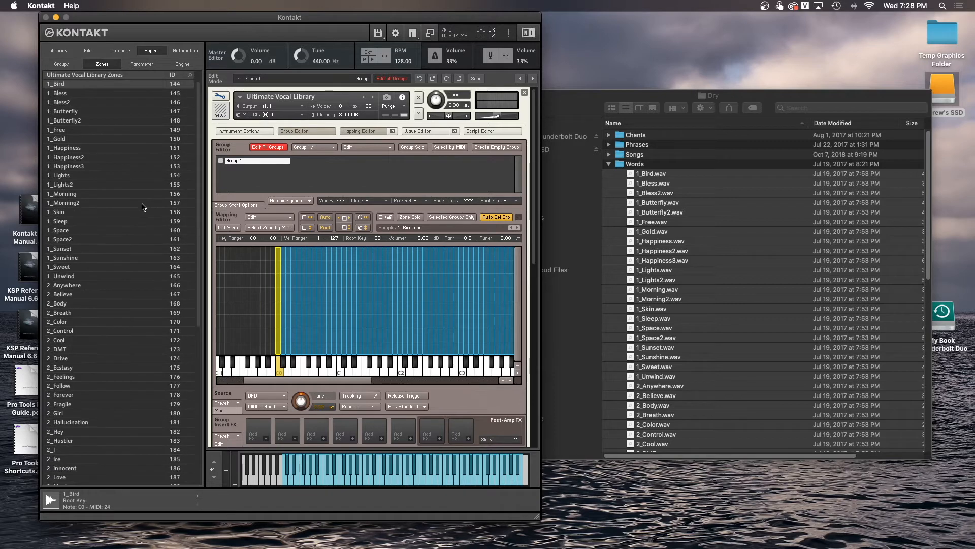
pyautogui.click(245, 261)
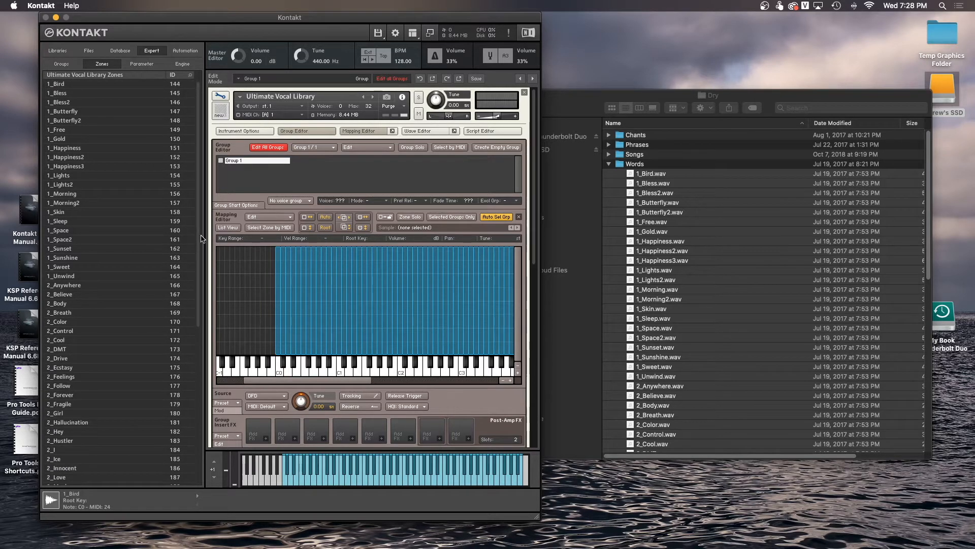
pyautogui.moveTo(200, 236)
pyautogui.mouseDown()
pyautogui.moveTo(200, 247)
pyautogui.moveTo(197, 219)
pyautogui.mouseUp()
pyautogui.moveTo(199, 307); pyautogui.dragTo(191, 227)
# Select the 1_Bird, 2_Believe and 2_Ecstasy zones in turn to see which key each is mapped to
pyautogui.click(147, 85)
pyautogui.click(142, 295)
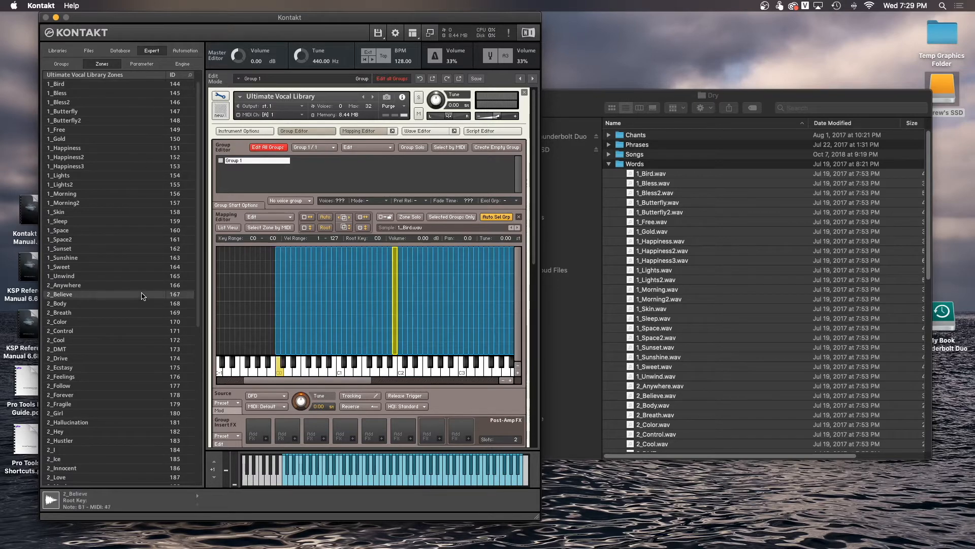
pyautogui.scroll(-4, 143, 296)
pyautogui.click(125, 323)
pyautogui.scroll(5, 126, 323)
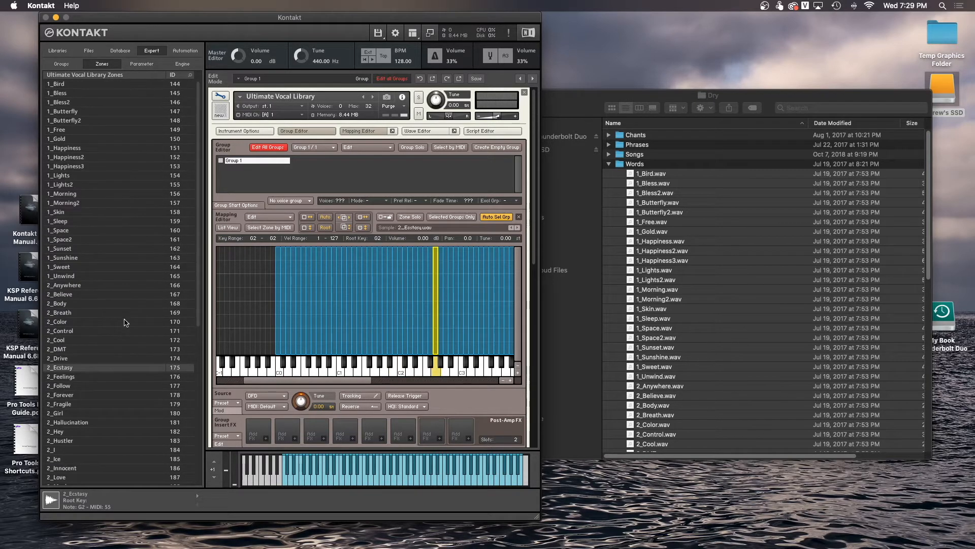
pyautogui.click(79, 85)
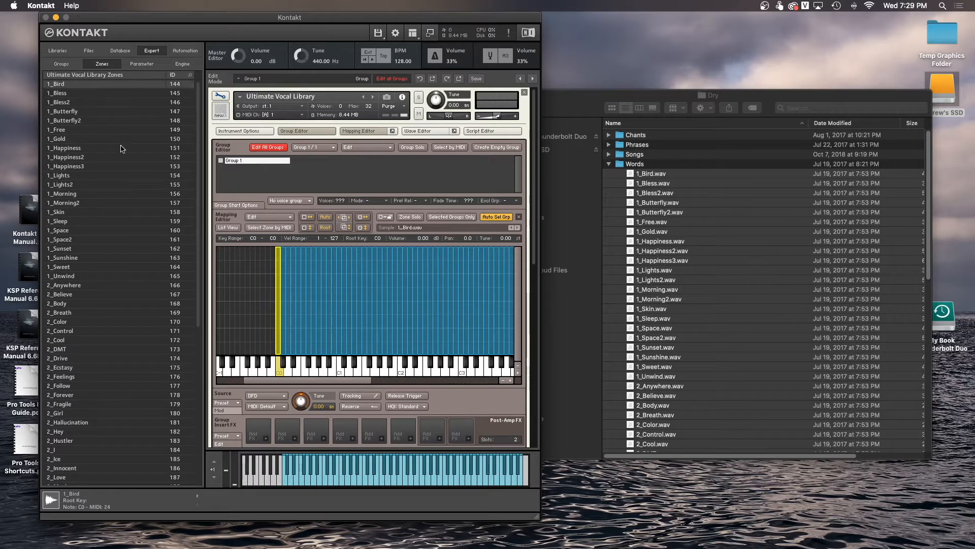
# Show the instrument's list of groups again and move the Kontakt window toward the Finder window
pyautogui.click(71, 67)
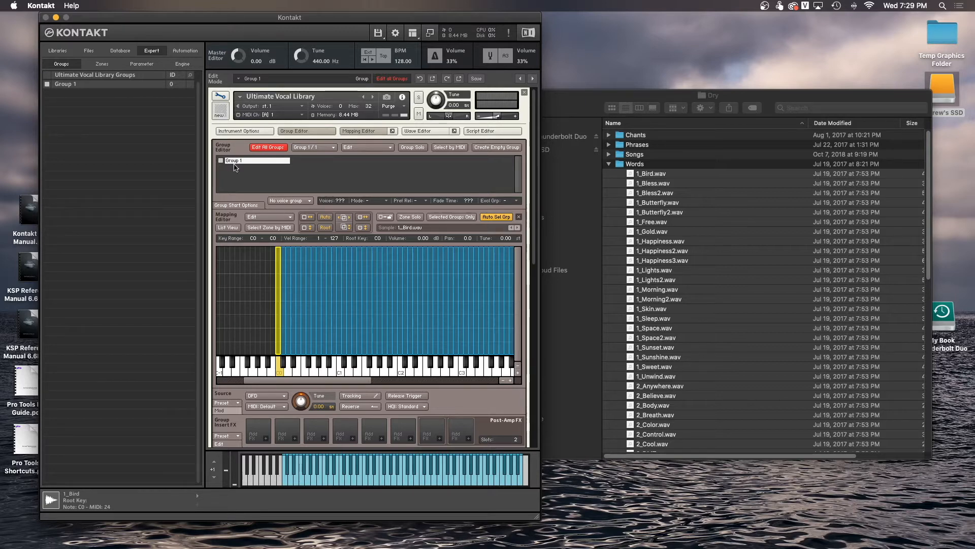
pyautogui.moveTo(298, 382)
pyautogui.mouseDown()
pyautogui.moveTo(354, 384)
pyautogui.moveTo(309, 384)
pyautogui.mouseUp()
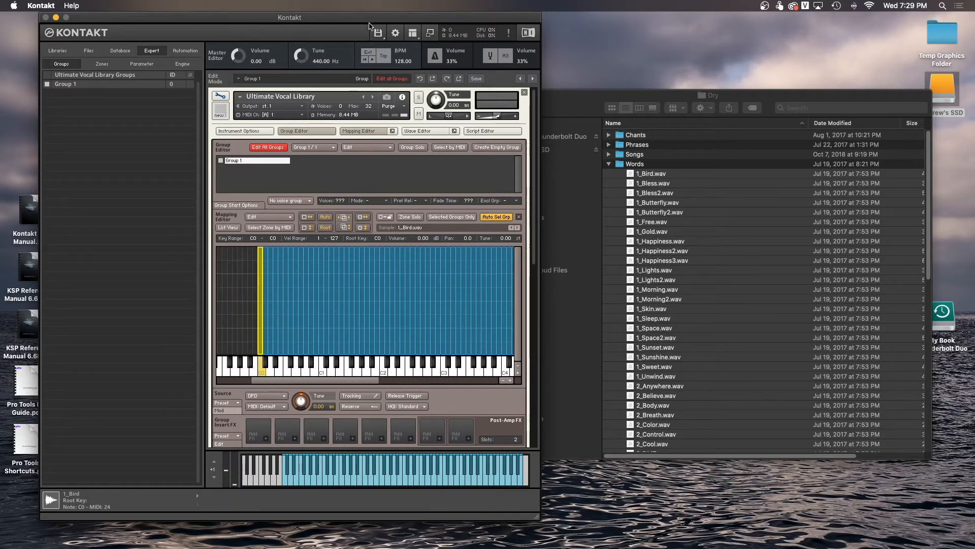
pyautogui.moveTo(372, 17); pyautogui.dragTo(426, 18)
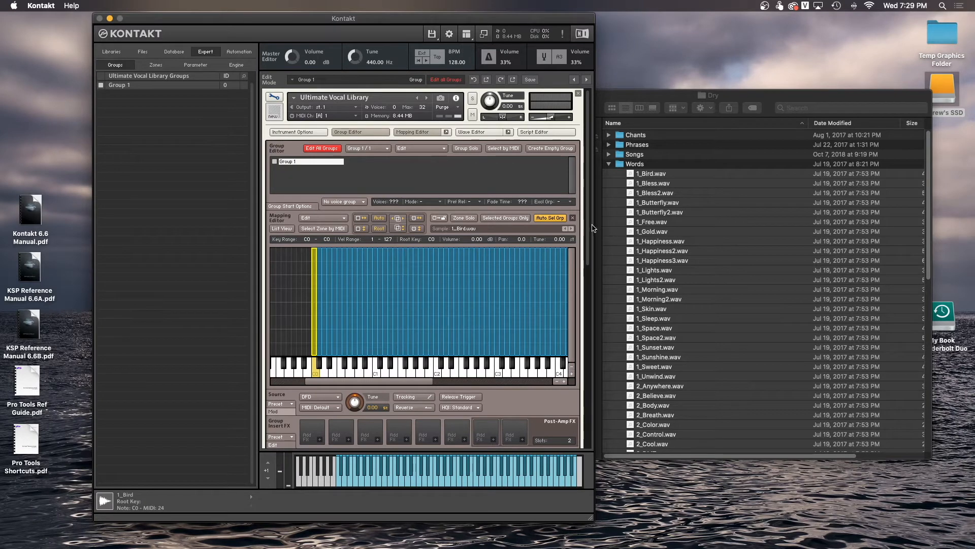
# Increase the Release time of the volume envelope in the instrument's Modulation section
pyautogui.scroll(-10, 569, 340)
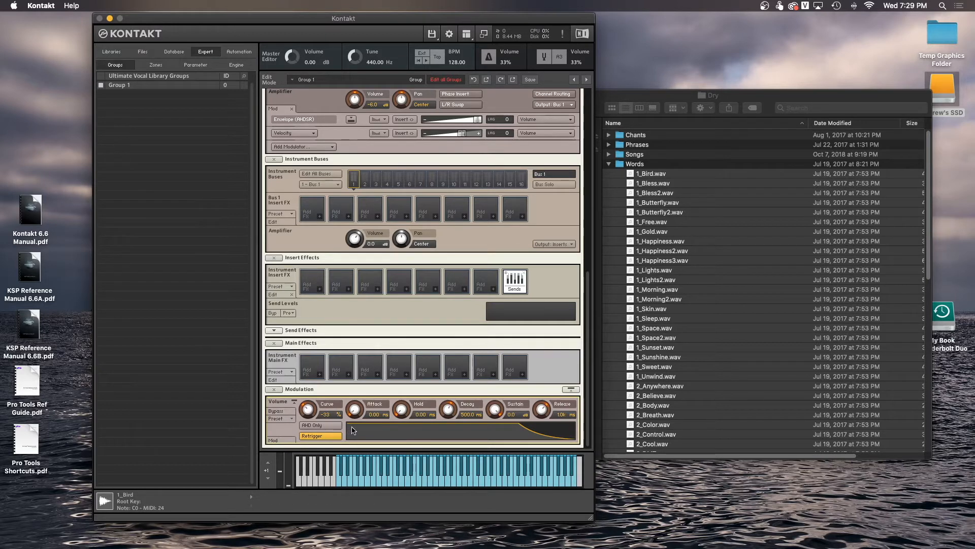
pyautogui.moveTo(542, 414); pyautogui.dragTo(544, 391)
pyautogui.moveTo(587, 400); pyautogui.dragTo(589, 241)
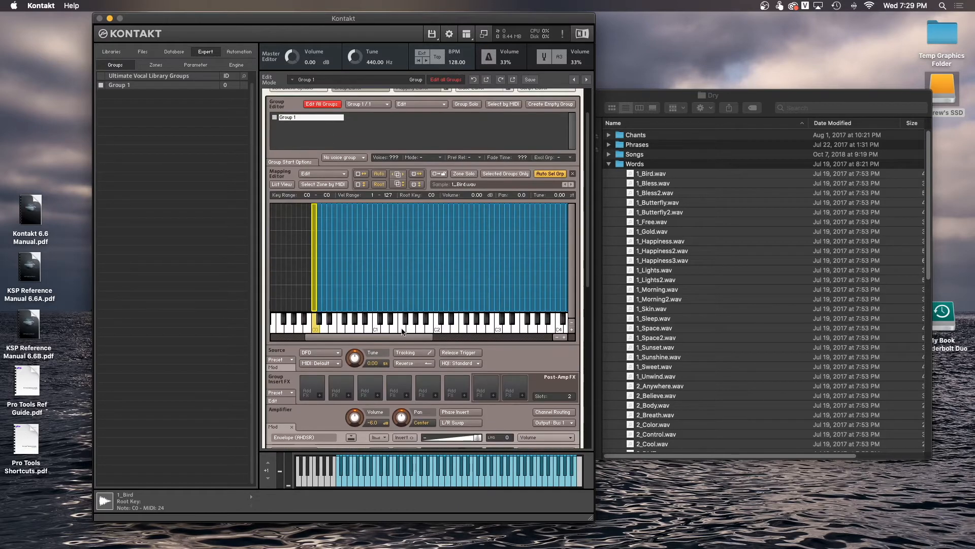
pyautogui.moveTo(395, 338)
pyautogui.mouseDown()
pyautogui.moveTo(465, 340)
pyautogui.moveTo(409, 338)
pyautogui.mouseUp()
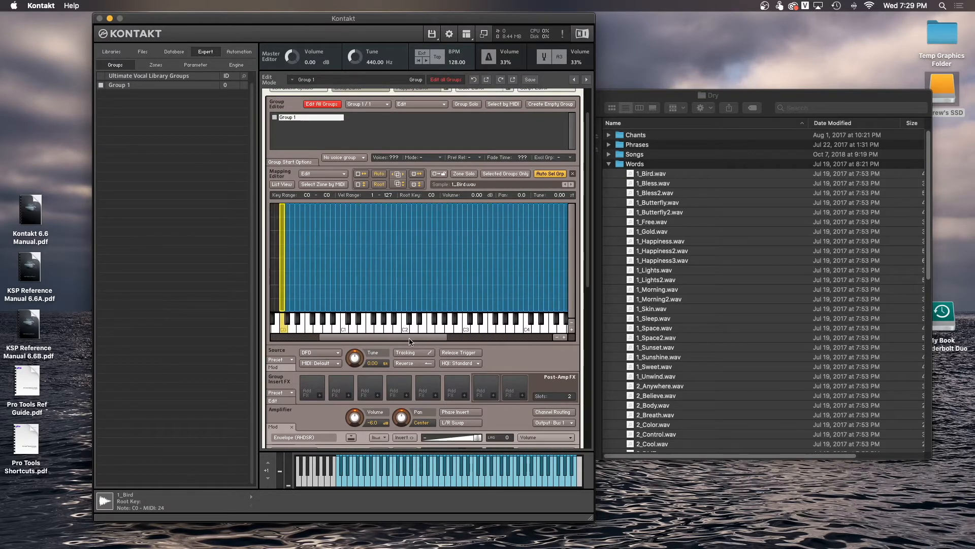
# Check the volume envelope's Release setting and play two mapped word samples to audition them
pyautogui.scroll(-3, 452, 406)
pyautogui.scroll(-5, 452, 406)
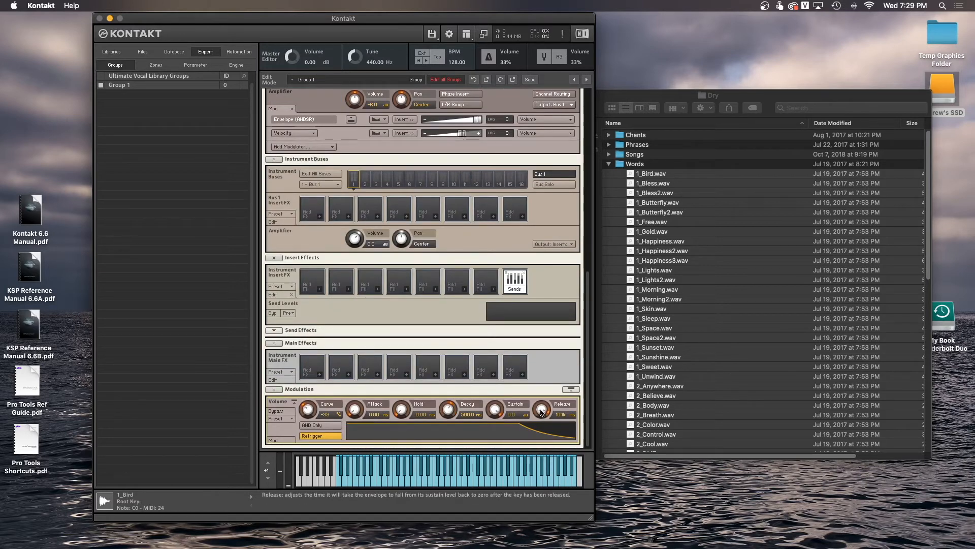
pyautogui.scroll(10, 588, 393)
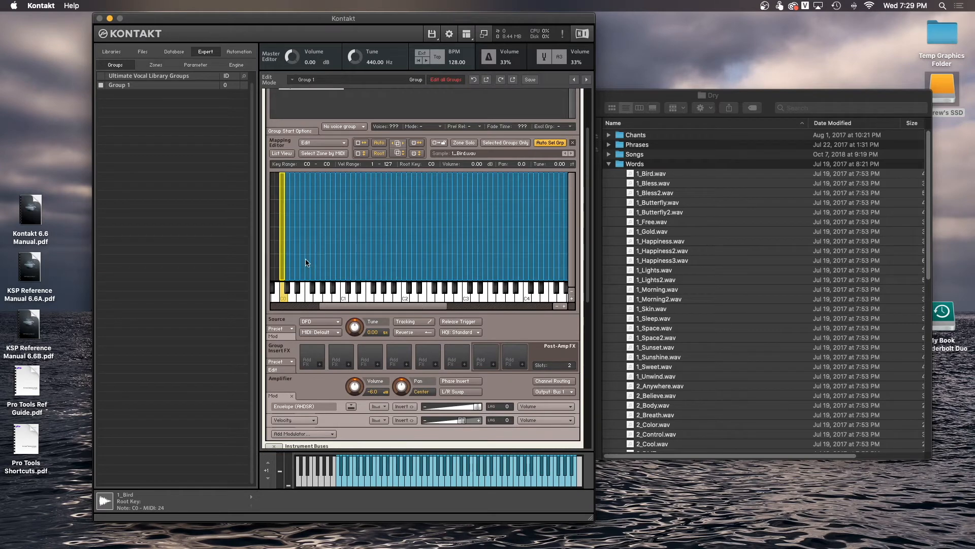
pyautogui.click(459, 482)
pyautogui.click(439, 482)
# Remove the Velocity modulator from the group's Amplifier modulation
pyautogui.scroll(-10, 588, 287)
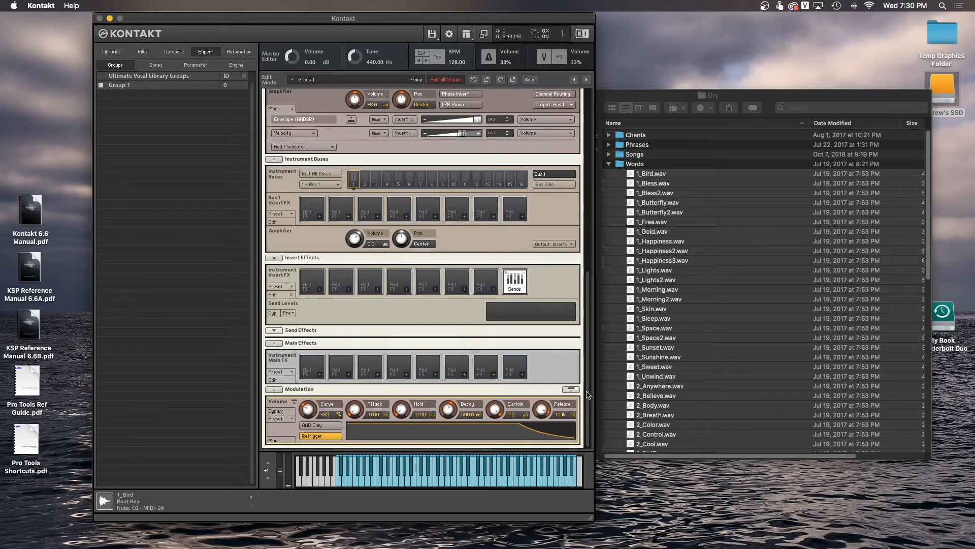
pyautogui.moveTo(588, 394); pyautogui.dragTo(589, 272)
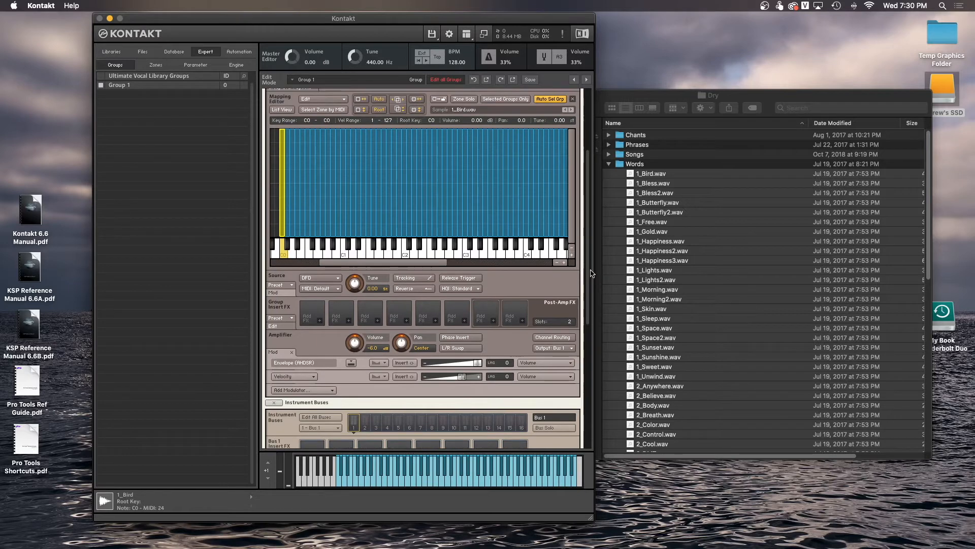
pyautogui.click(354, 381)
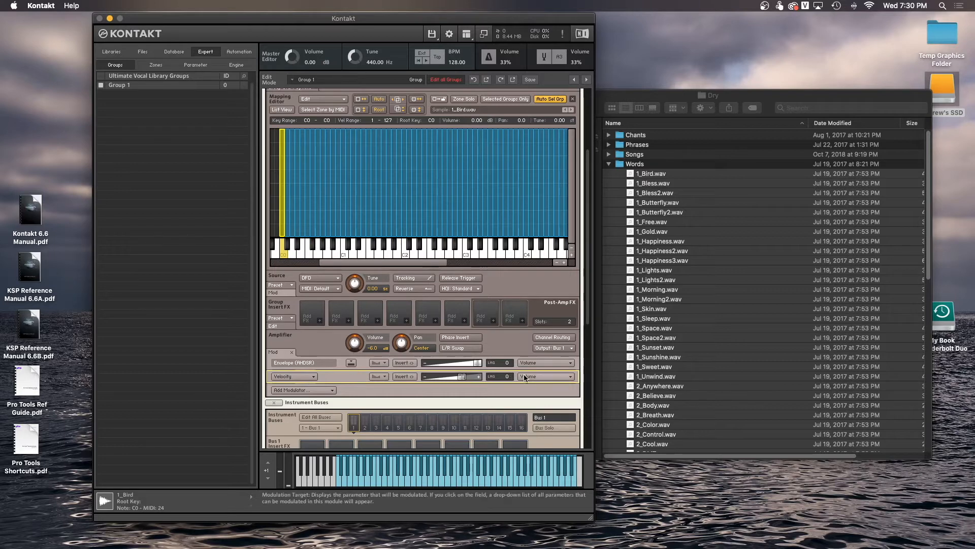
pyautogui.rightClick(353, 377)
pyautogui.click(355, 381)
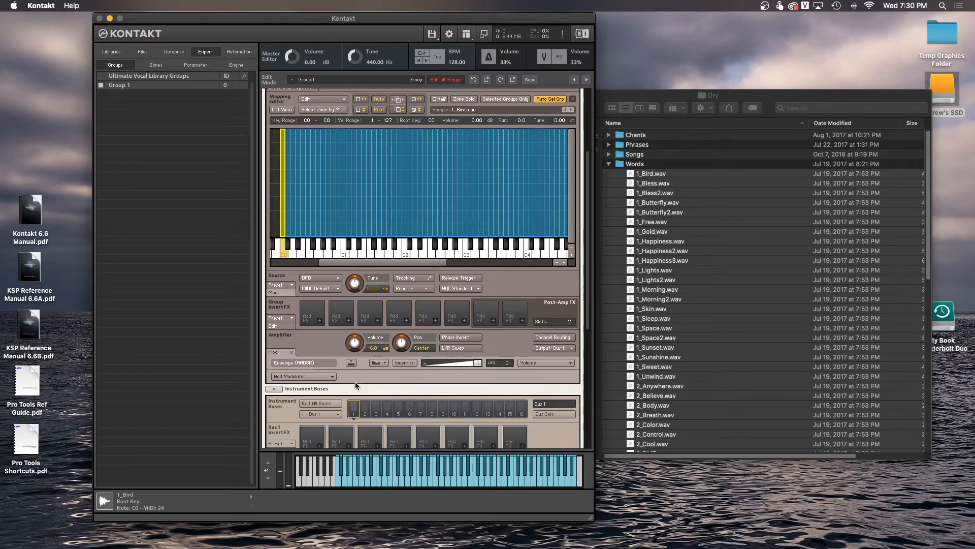
# Switch the group's Source playback mode to Time Machine Pro
pyautogui.scroll(2, 350, 383)
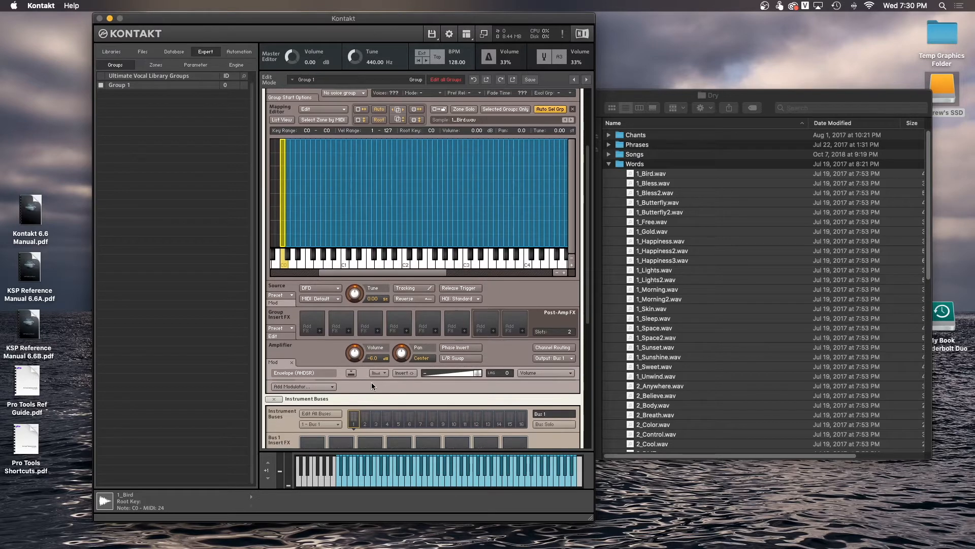
pyautogui.scroll(1, 319, 367)
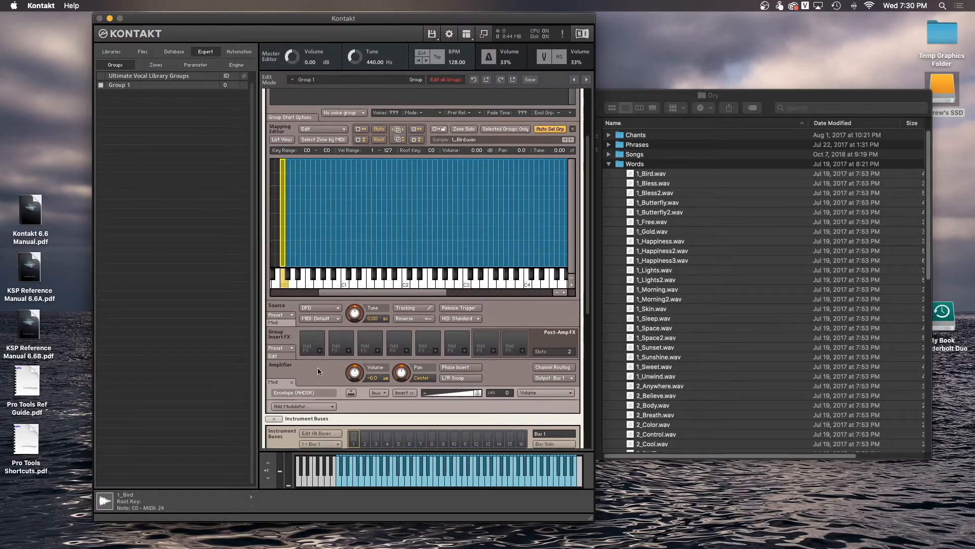
pyautogui.scroll(1, 317, 367)
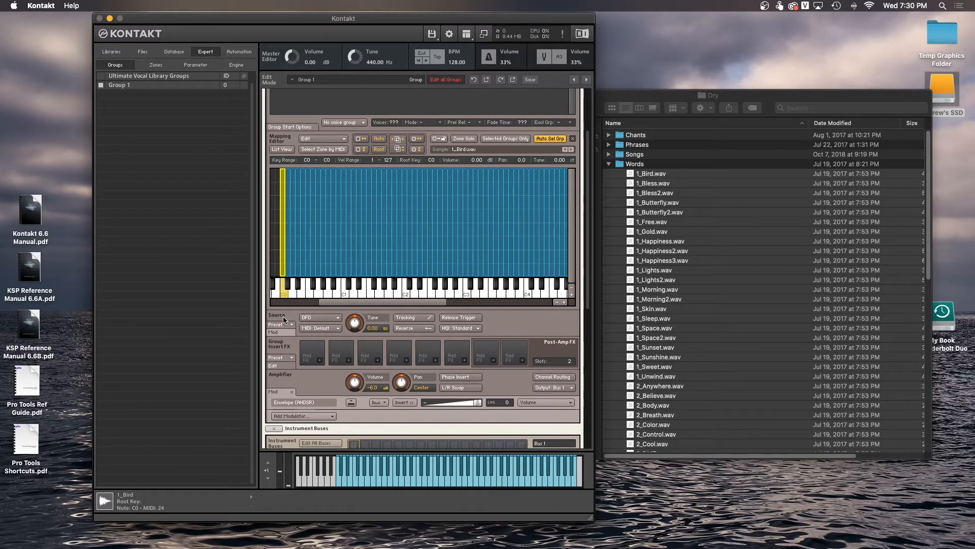
pyautogui.click(310, 318)
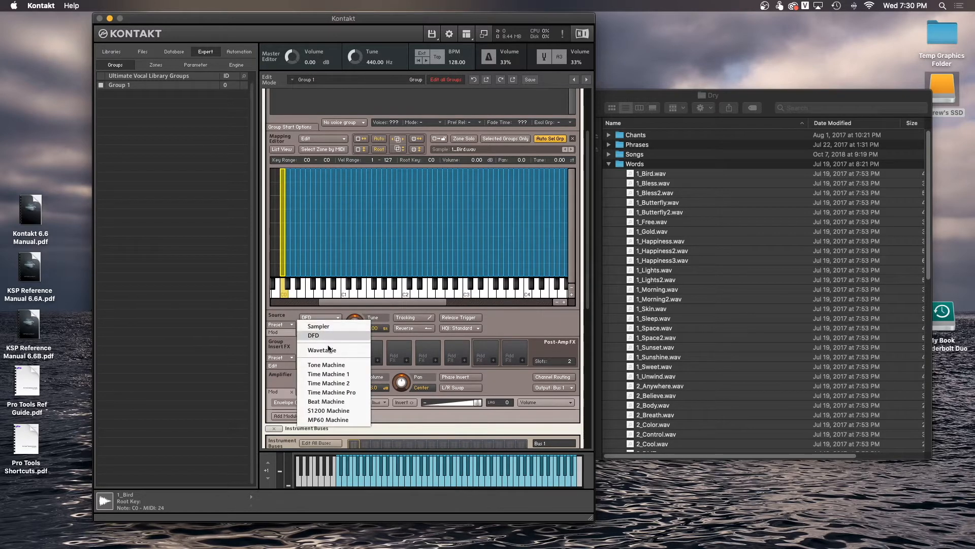
pyautogui.click(342, 394)
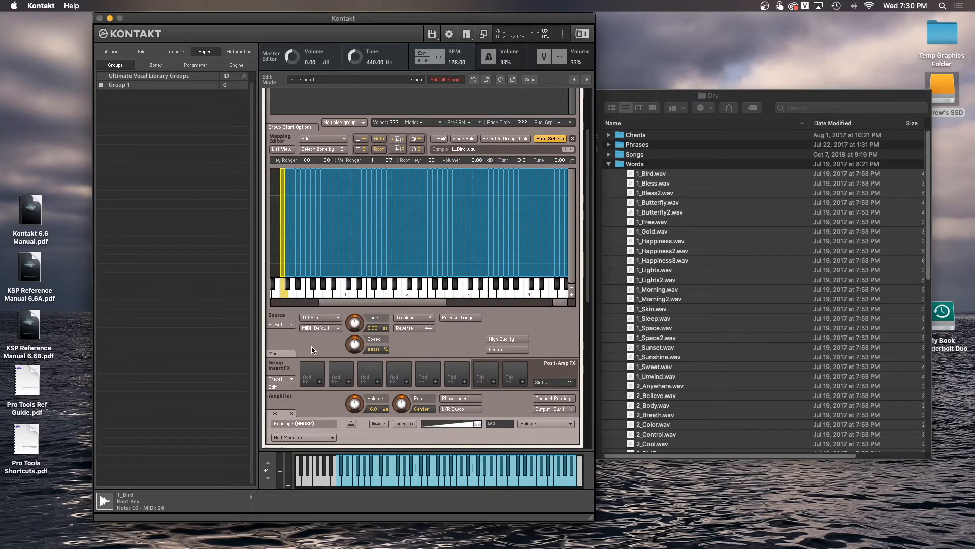
# Look at the effect categories available for the first Group Insert FX slot without adding one
pyautogui.scroll(1, 352, 342)
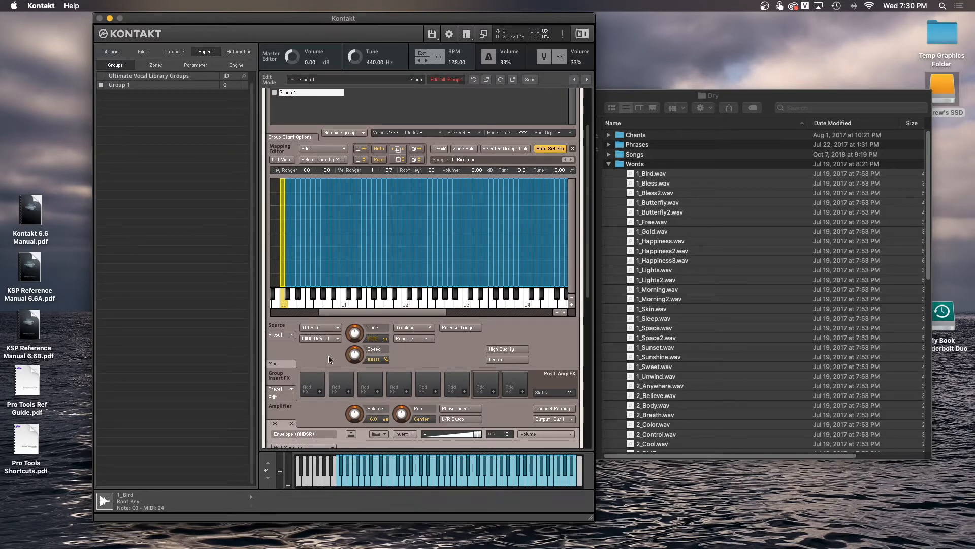
pyautogui.moveTo(587, 279)
pyautogui.mouseDown()
pyautogui.moveTo(592, 255)
pyautogui.moveTo(596, 287)
pyautogui.moveTo(586, 288)
pyautogui.mouseUp()
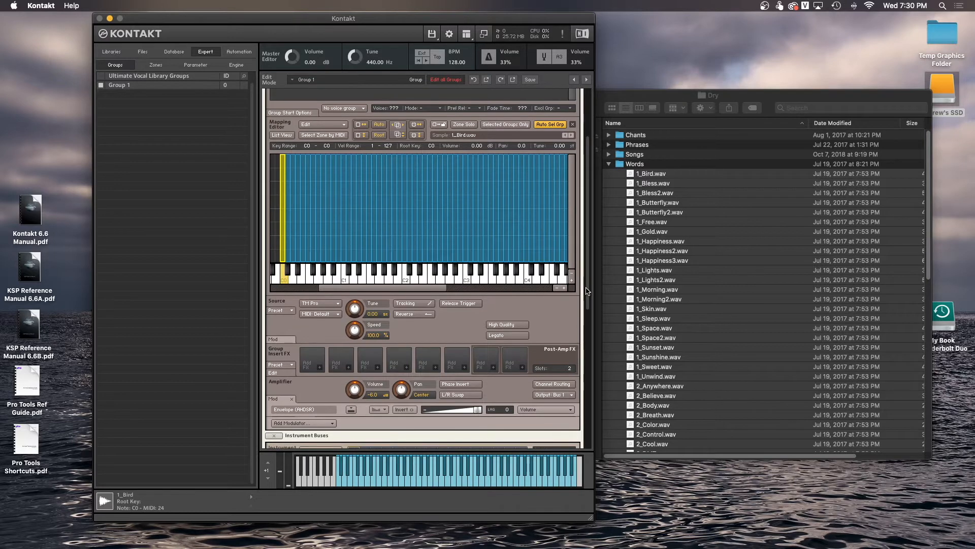
pyautogui.click(319, 368)
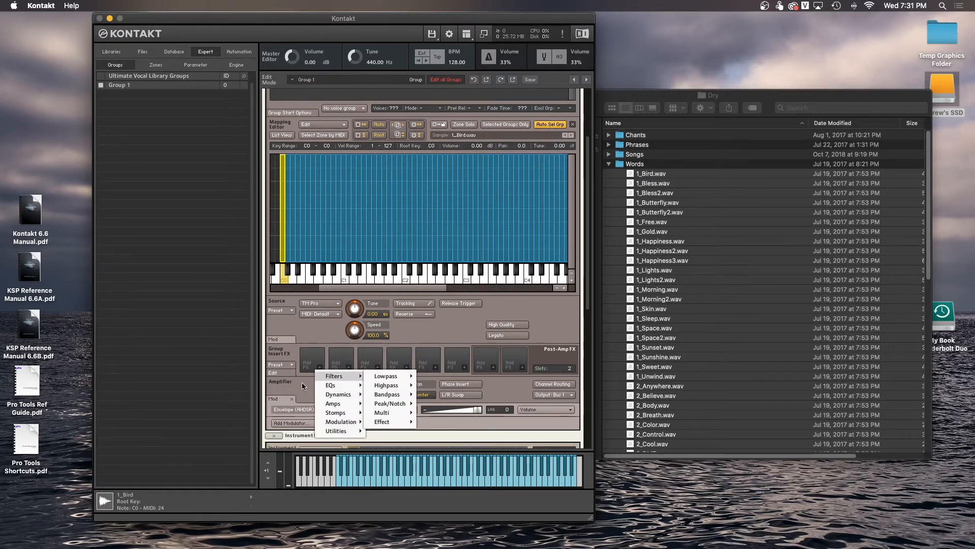
pyautogui.click(301, 382)
pyautogui.scroll(-5, 304, 392)
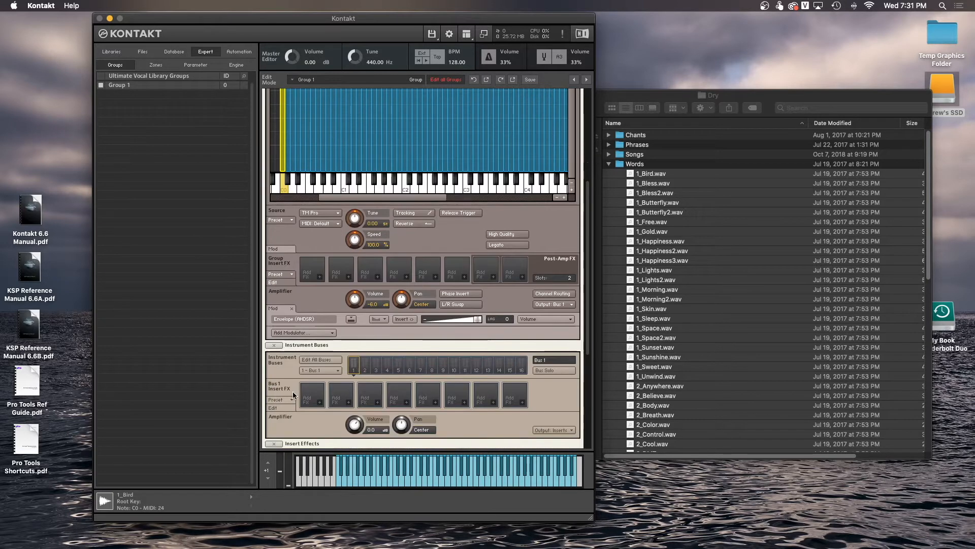
pyautogui.scroll(1, 447, 332)
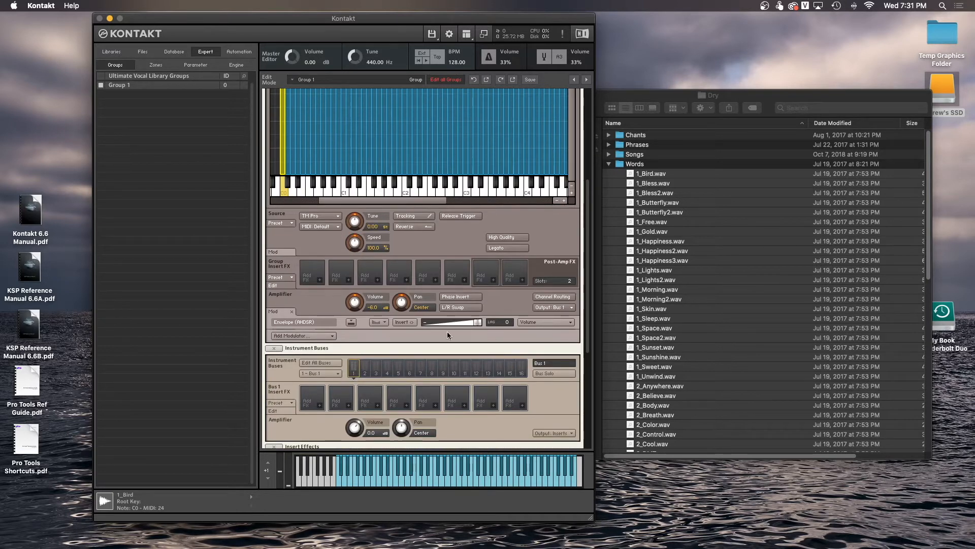
# Review the output choices of the group's Amplifier and keep Bus 1 selected
pyautogui.click(549, 307)
pyautogui.click(536, 315)
pyautogui.click(553, 308)
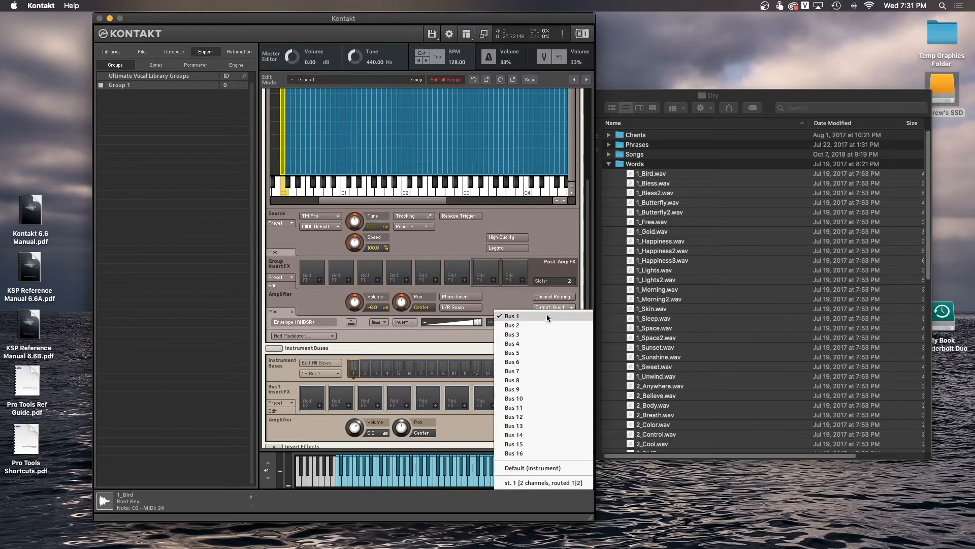
pyautogui.click(546, 315)
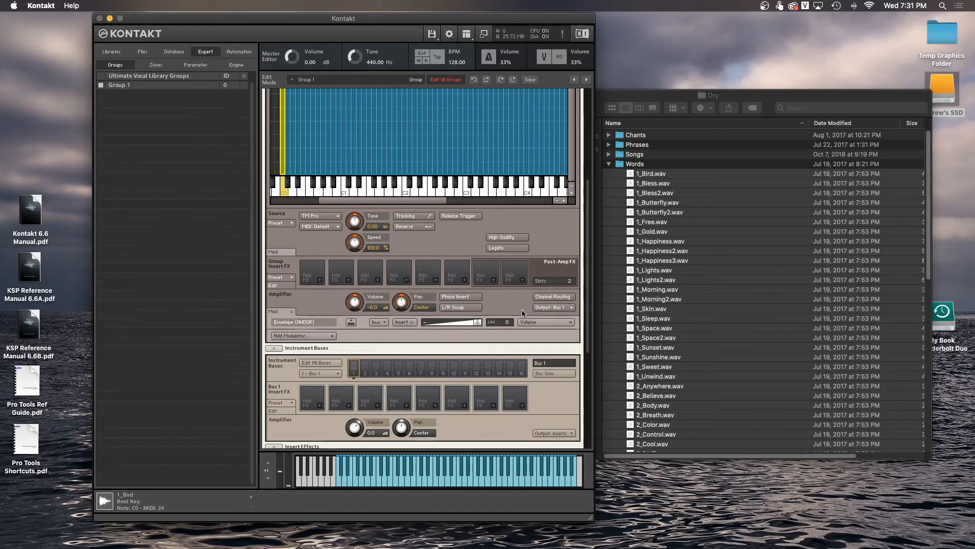
# Rename Group 1 as Natural 1
pyautogui.doubleClick(137, 87)
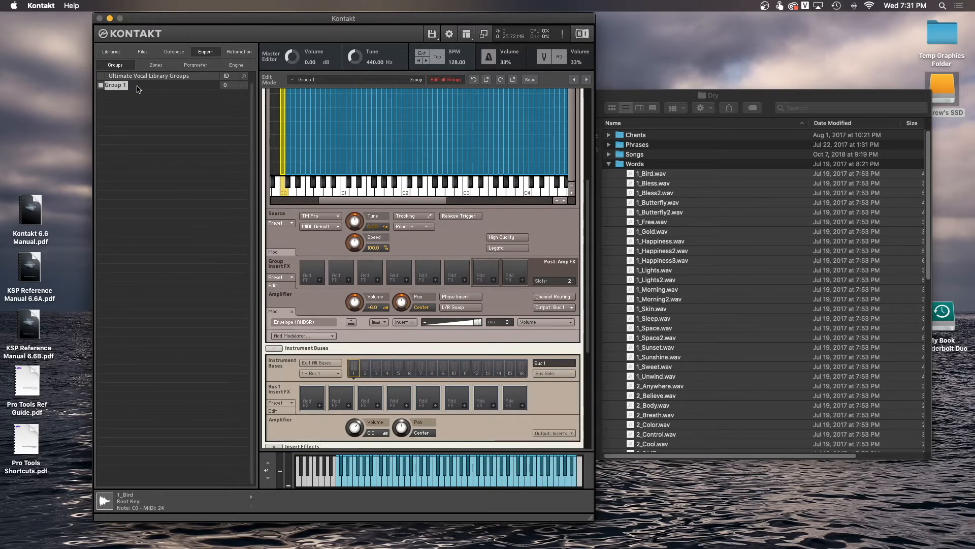
pyautogui.write('Natural 1')
pyautogui.press('Return')
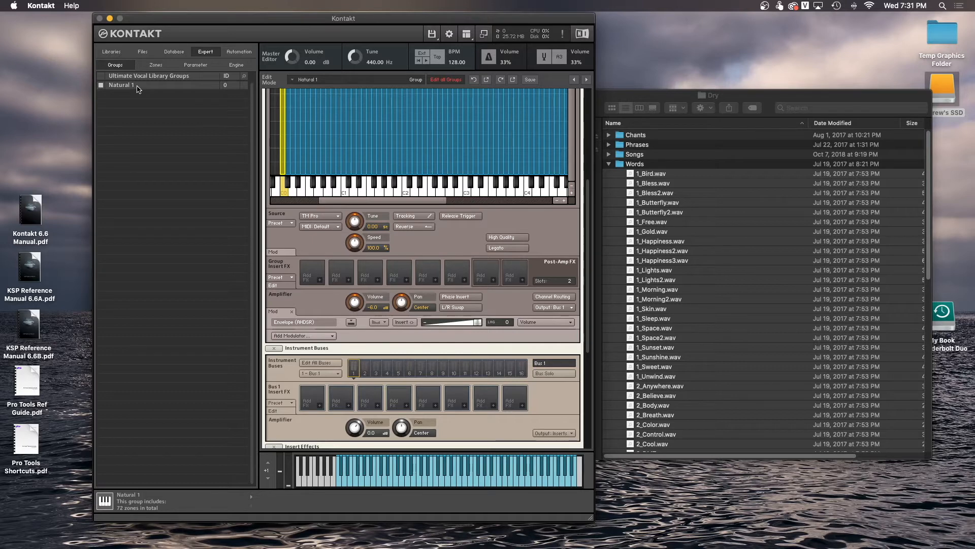
# Duplicate the Natural 1 group and rename the copy as Natural 2
pyautogui.rightClick(141, 89)
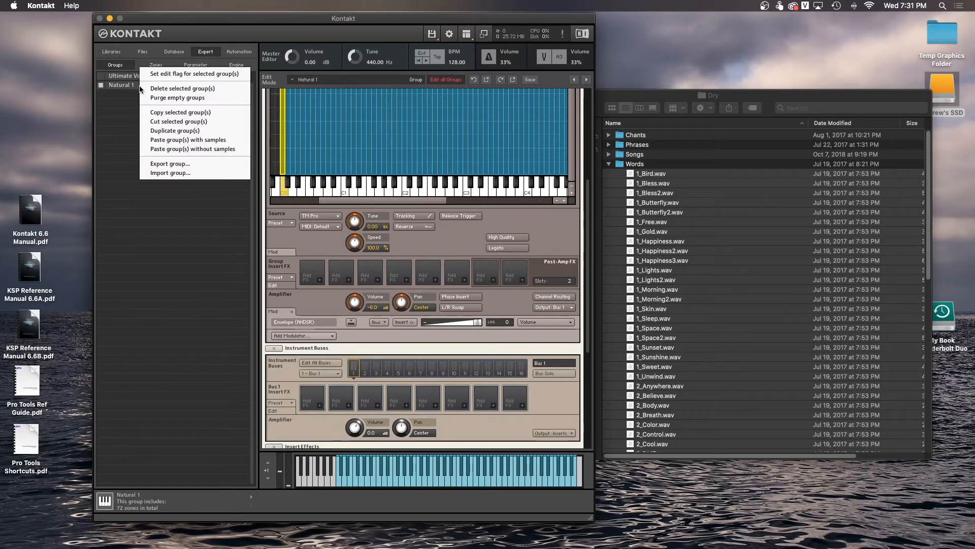
pyautogui.click(163, 131)
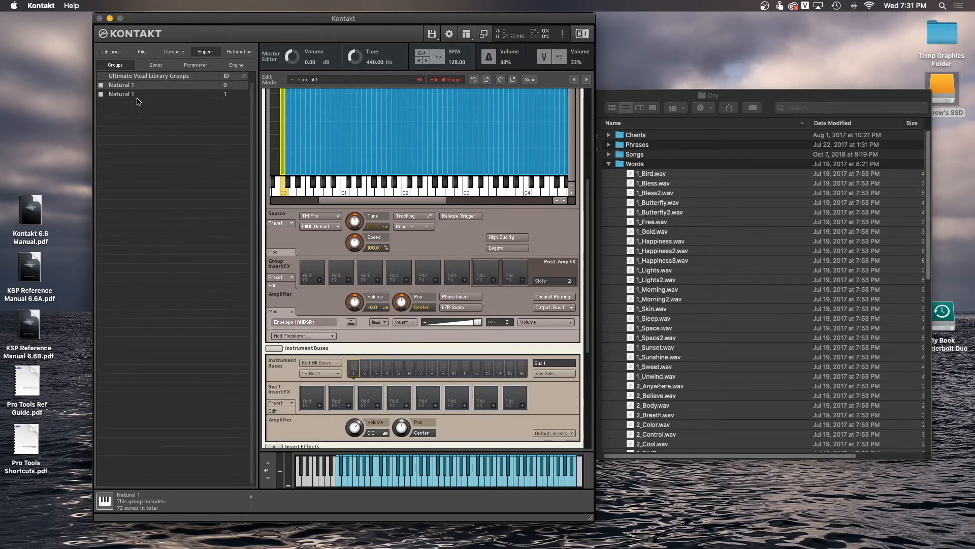
pyautogui.doubleClick(136, 94)
pyautogui.press('Return')
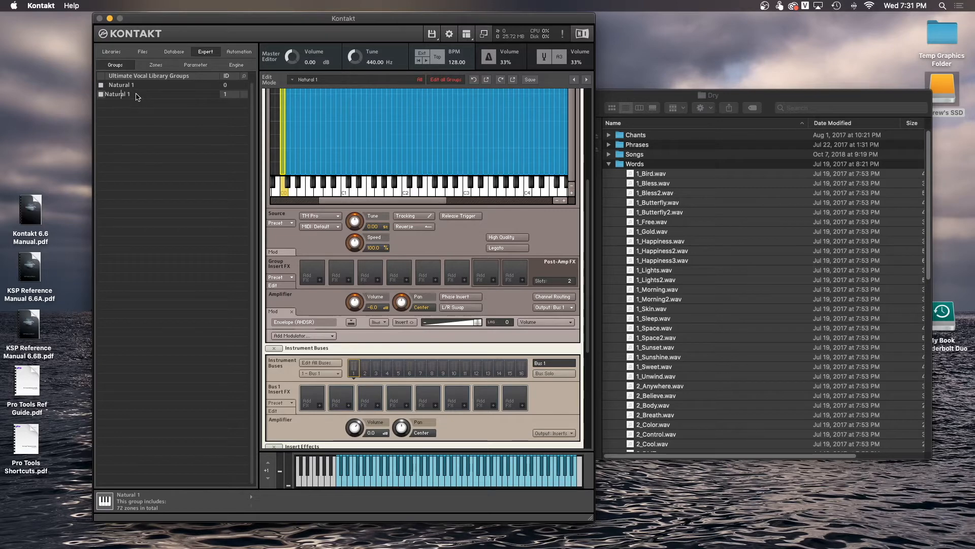
pyautogui.write('2')
pyautogui.press('Return')
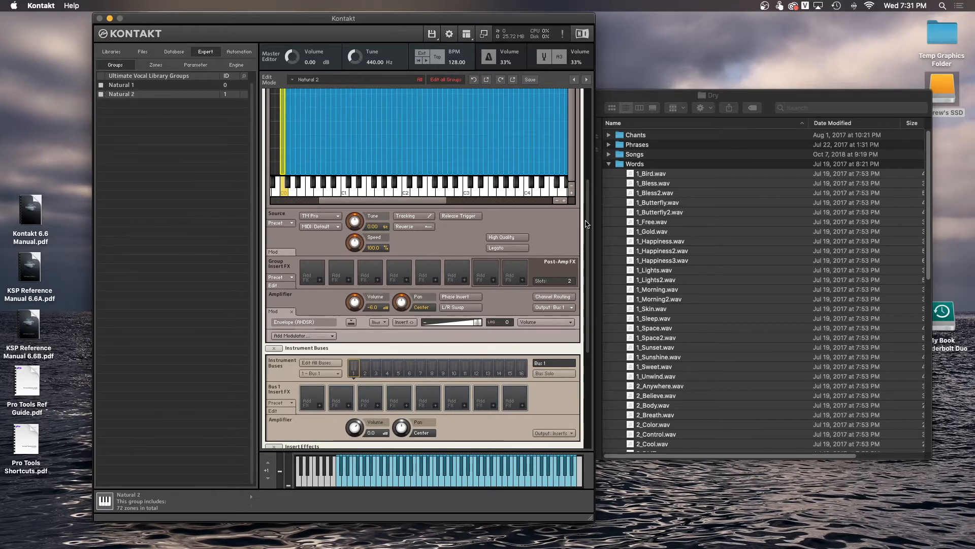
# Exclude Natural 1 from editing, route the Natural 2 group's Amplifier output to Bus 2, and audition a mapped key
pyautogui.scroll(-1, 587, 223)
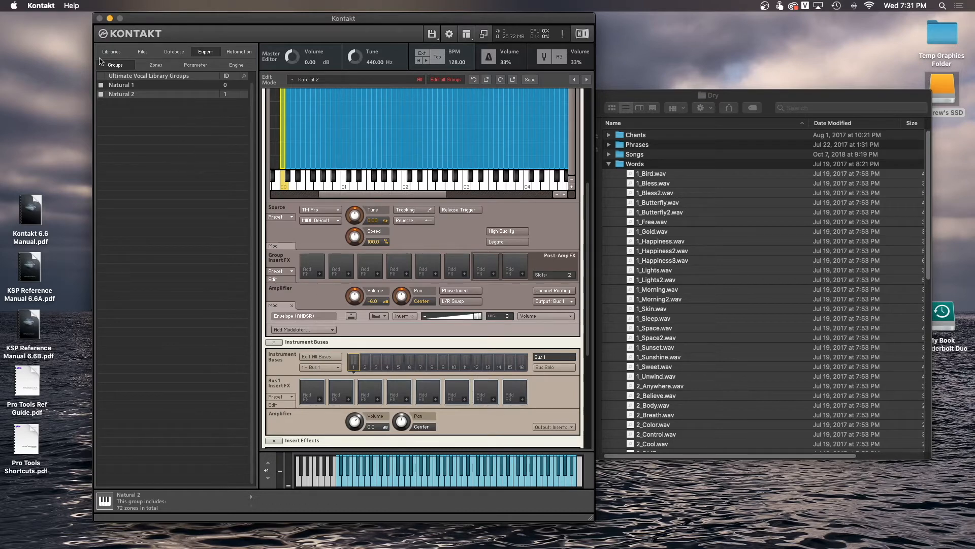
pyautogui.click(101, 85)
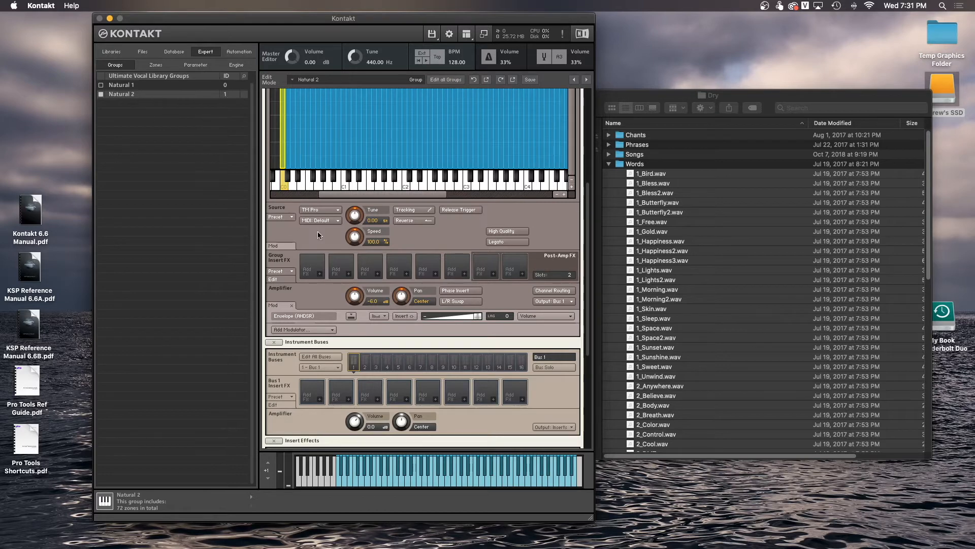
pyautogui.click(558, 302)
pyautogui.click(555, 313)
pyautogui.click(412, 481)
# Add a Ladder HP4 highpass filter to the first Bus 1 Insert FX slot and bypass it
pyautogui.scroll(-1, 308, 411)
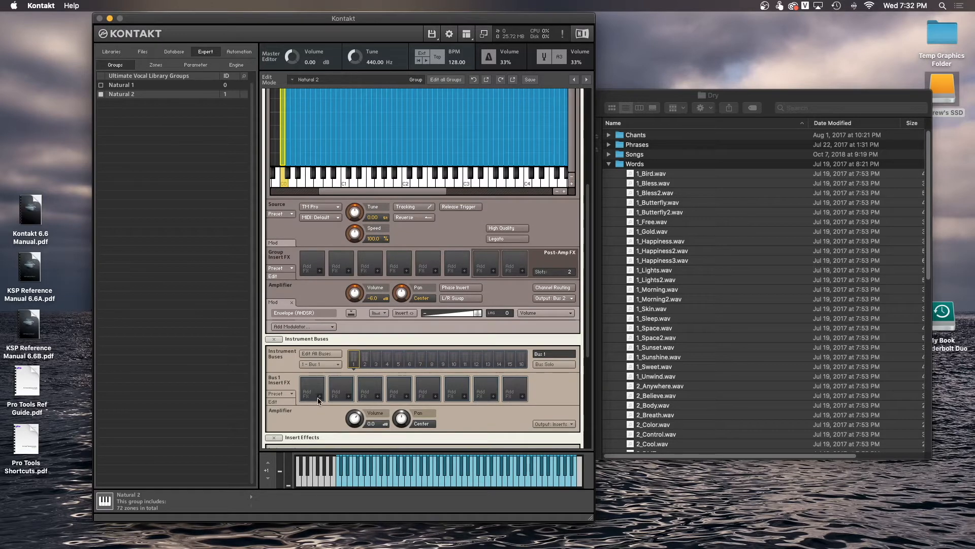
pyautogui.click(318, 398)
pyautogui.moveTo(328, 405)
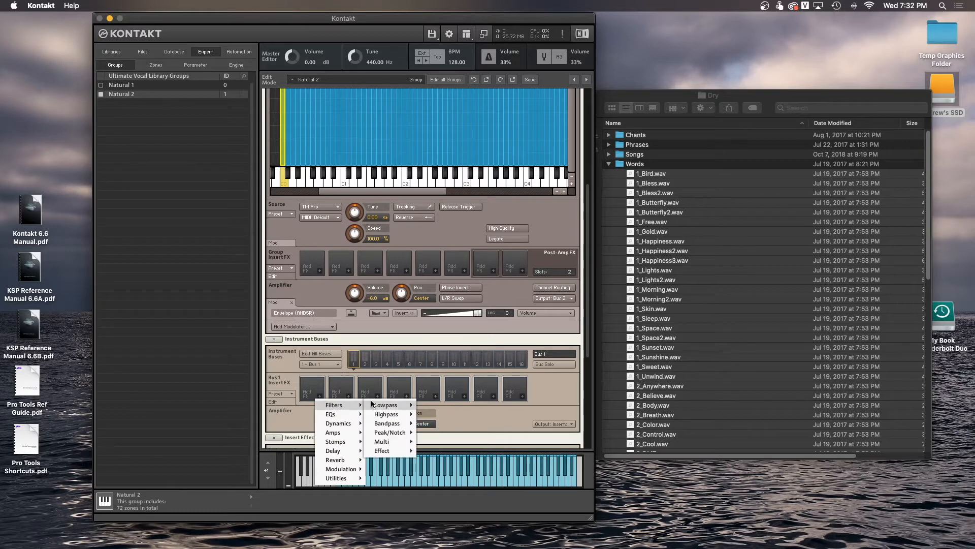
pyautogui.moveTo(381, 414)
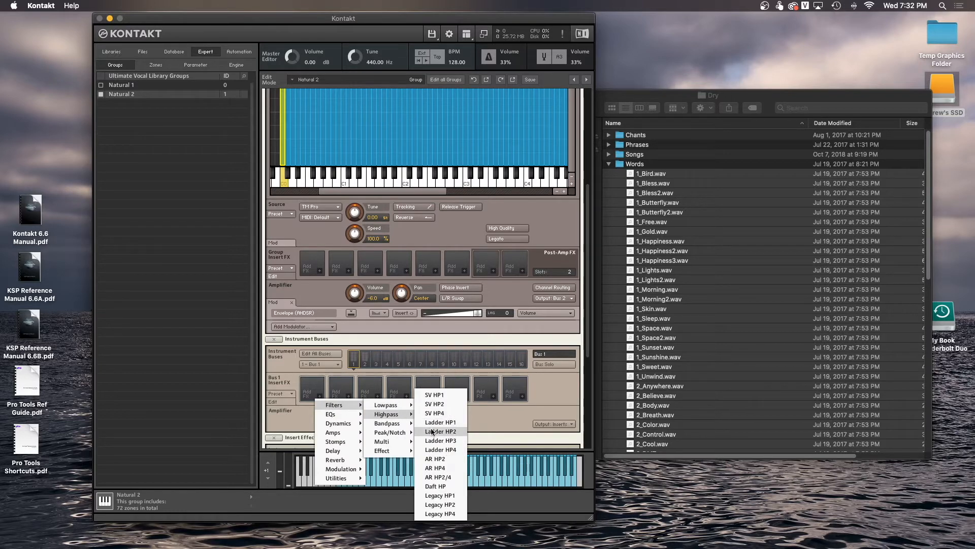
pyautogui.click(440, 449)
pyautogui.scroll(-2, 284, 422)
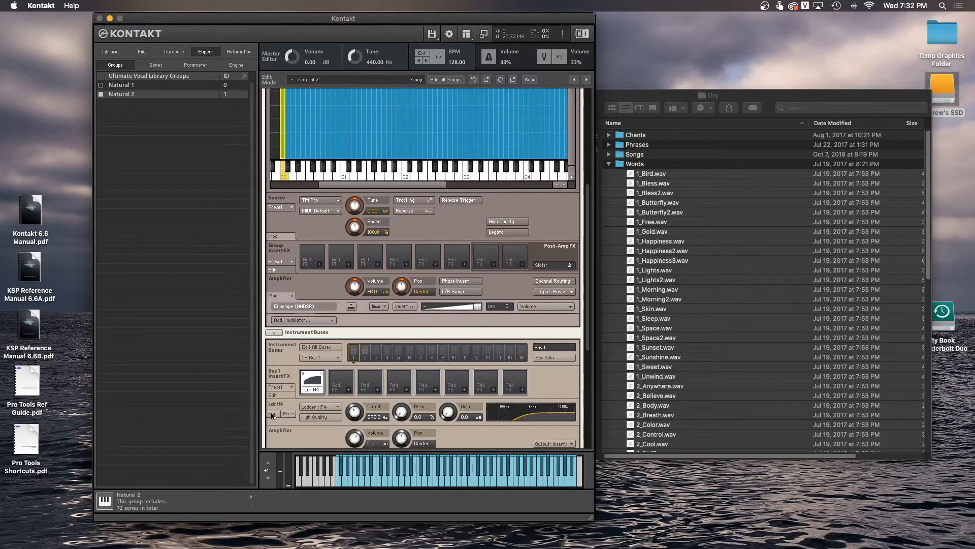
pyautogui.click(273, 414)
# Add a Ladder LP4 lowpass filter to the second Bus 1 Insert FX slot and bypass it
pyautogui.click(350, 390)
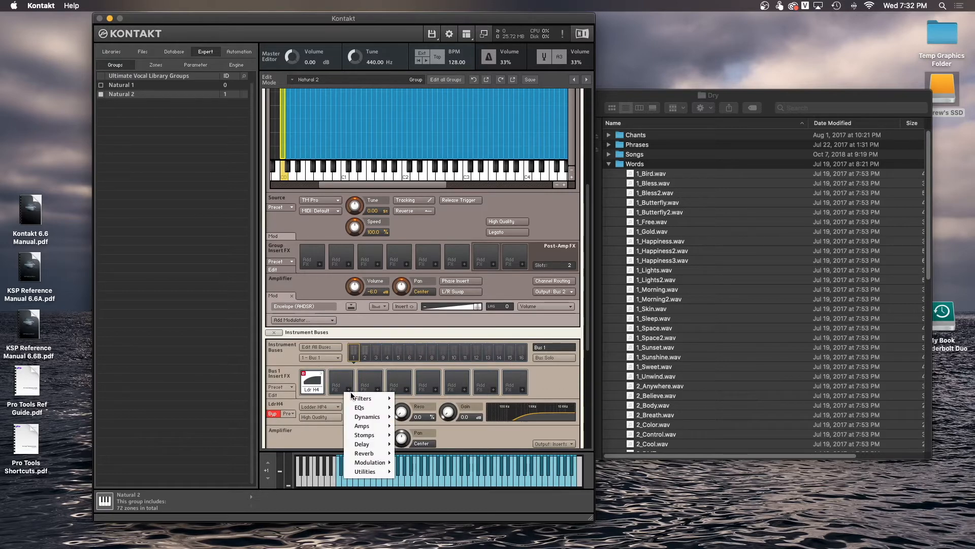
pyautogui.click(342, 385)
pyautogui.click(349, 390)
pyautogui.moveTo(356, 397)
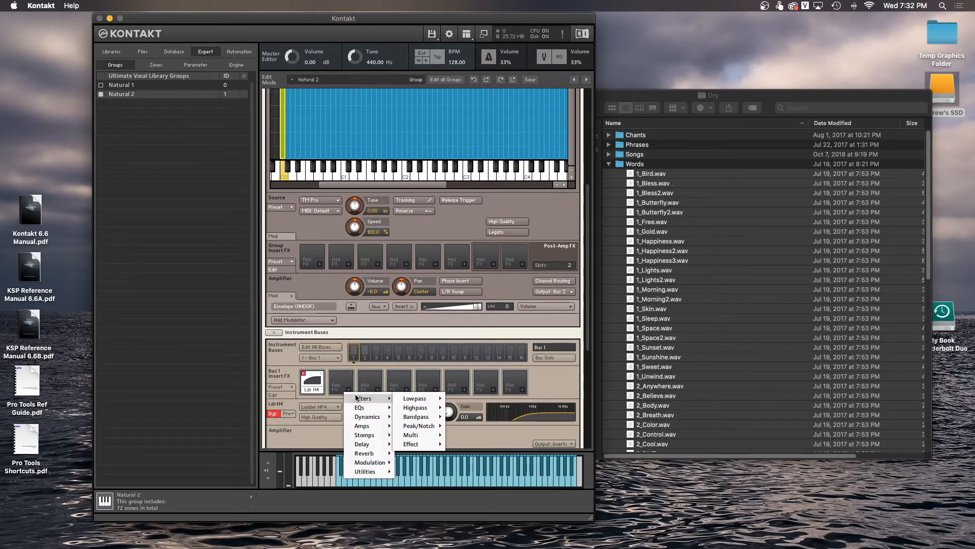
pyautogui.moveTo(413, 398)
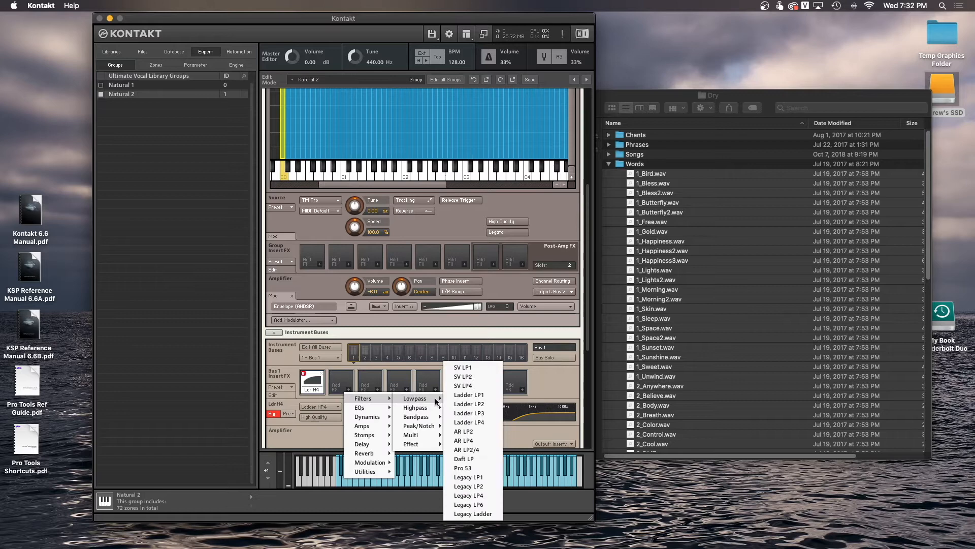
pyautogui.click(477, 422)
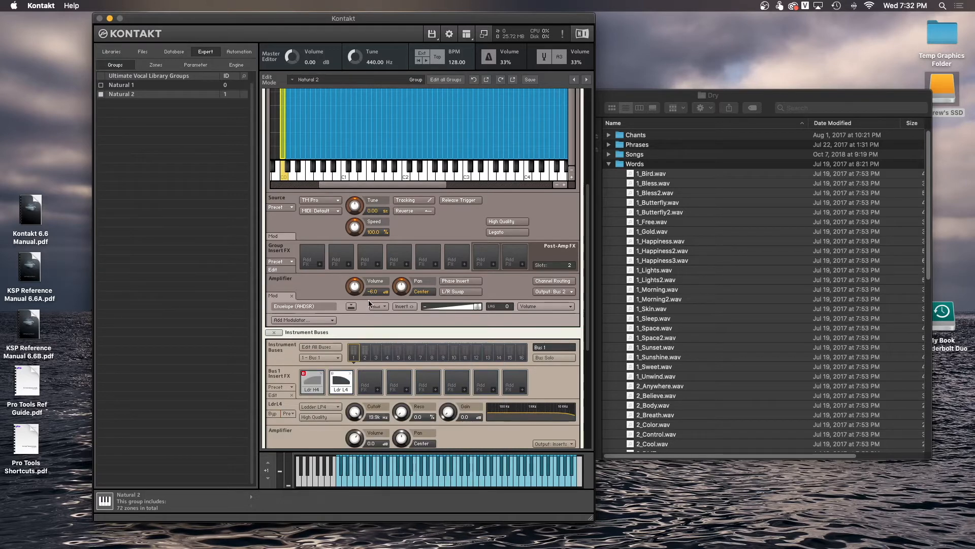
pyautogui.click(273, 413)
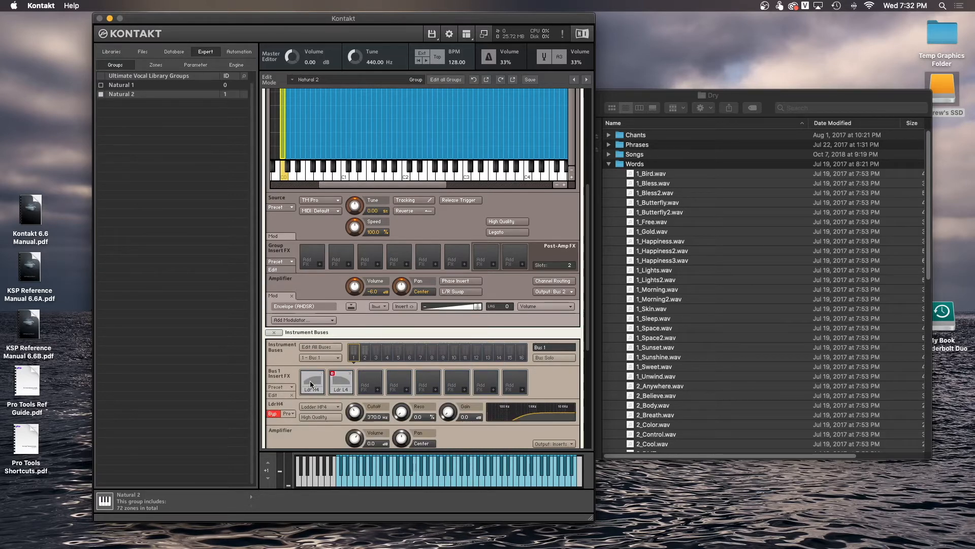
pyautogui.click(312, 381)
# Add a Ladder HP4 highpass filter to the first Insert FX slot of Bus 2
pyautogui.scroll(-2, 500, 335)
pyautogui.click(365, 322)
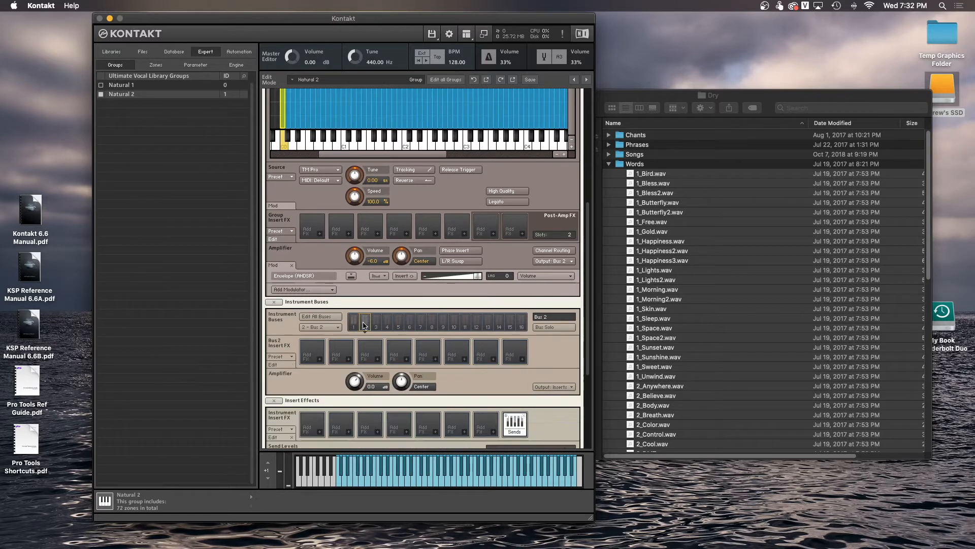
pyautogui.click(315, 360)
pyautogui.moveTo(356, 368)
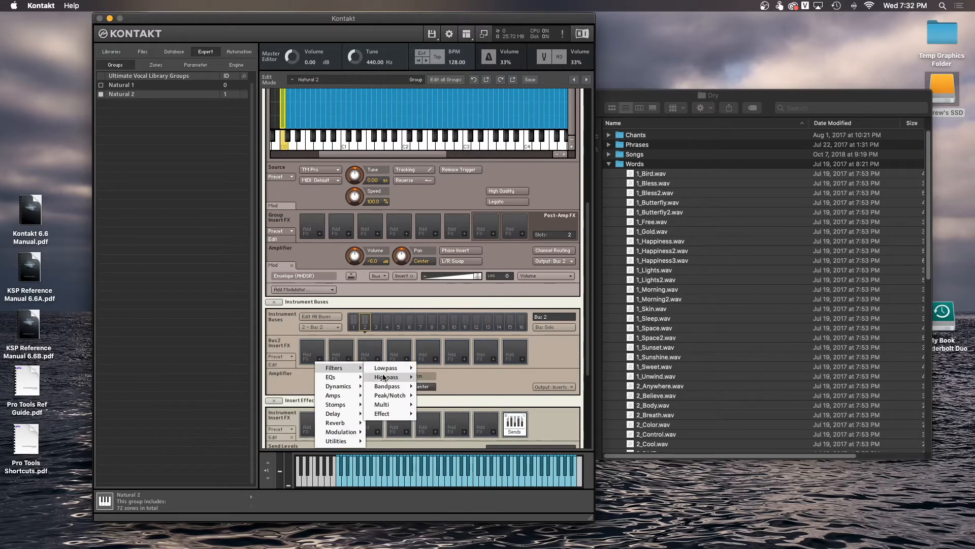
pyautogui.moveTo(391, 377)
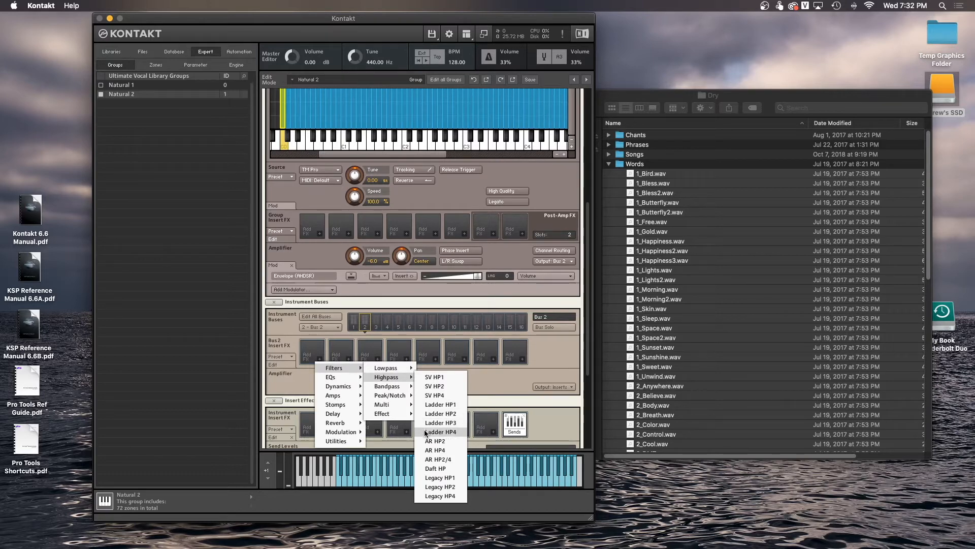
pyautogui.click(440, 432)
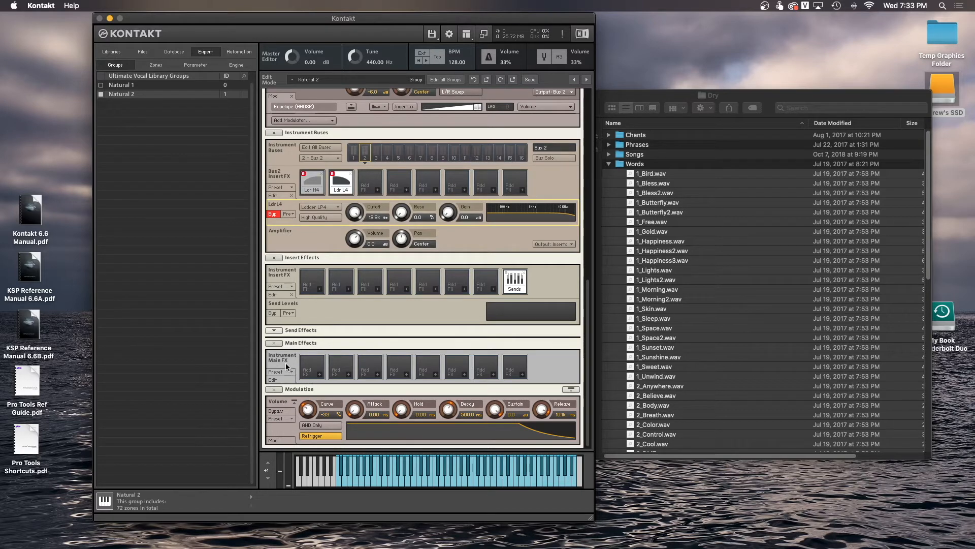
# Add a Replika delay to the first Instrument Main FX slot
pyautogui.click(319, 374)
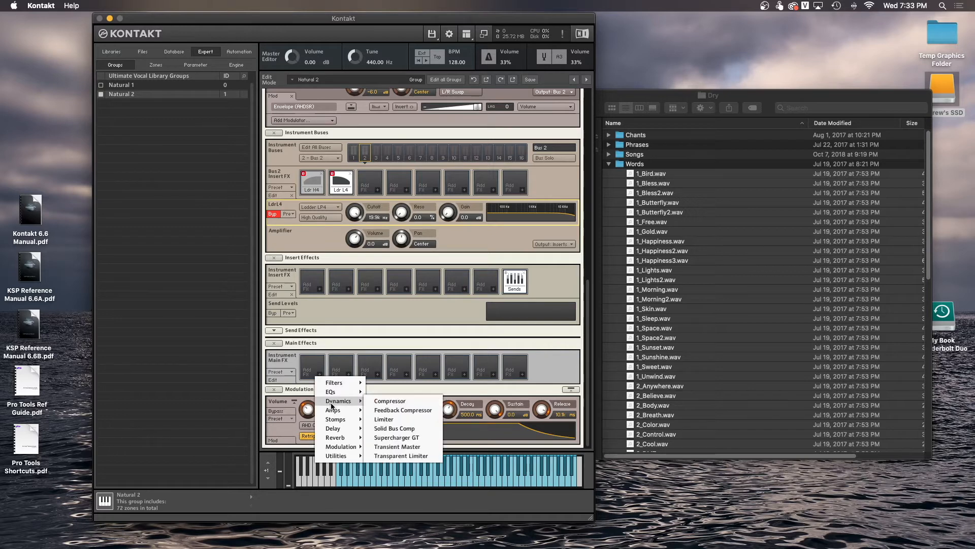
pyautogui.moveTo(338, 428)
pyautogui.click(374, 429)
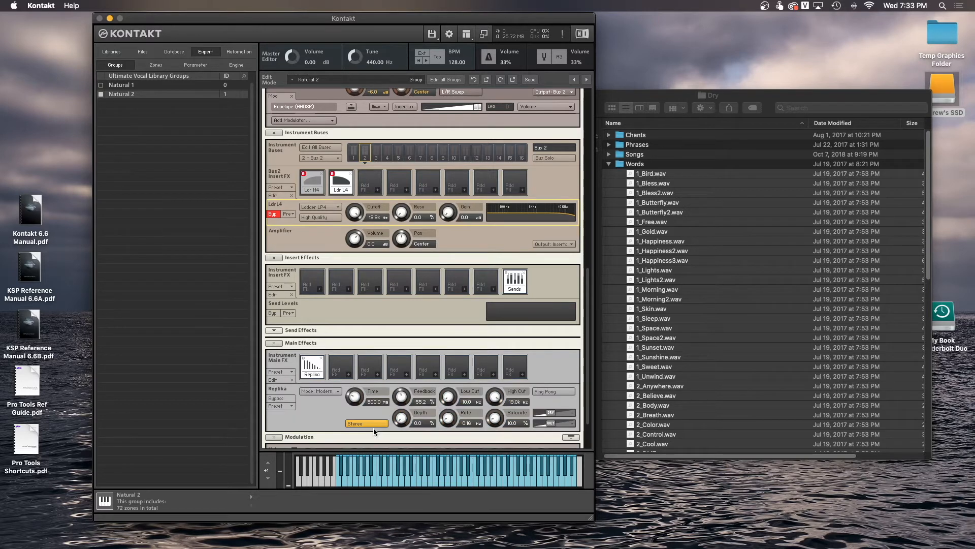
pyautogui.scroll(-2, 334, 409)
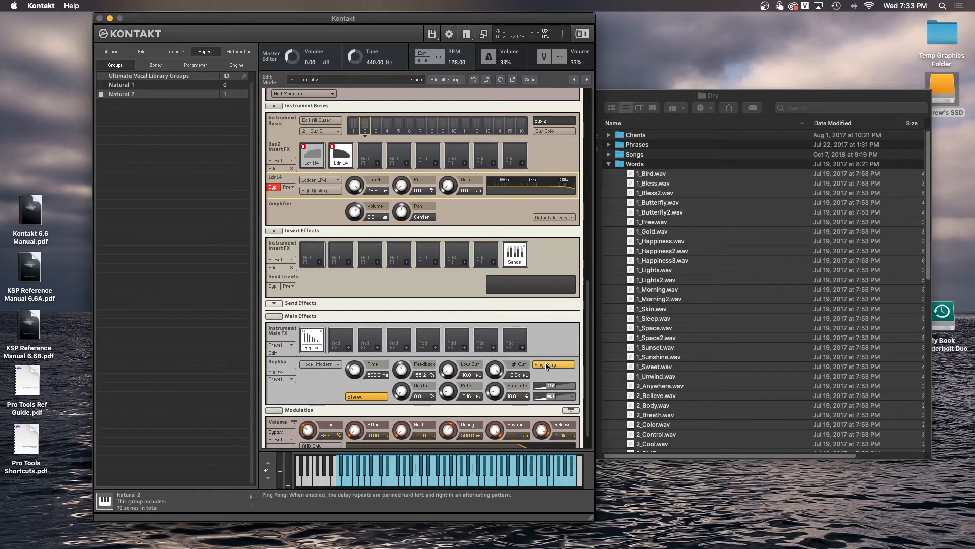
pyautogui.scroll(-1, 392, 410)
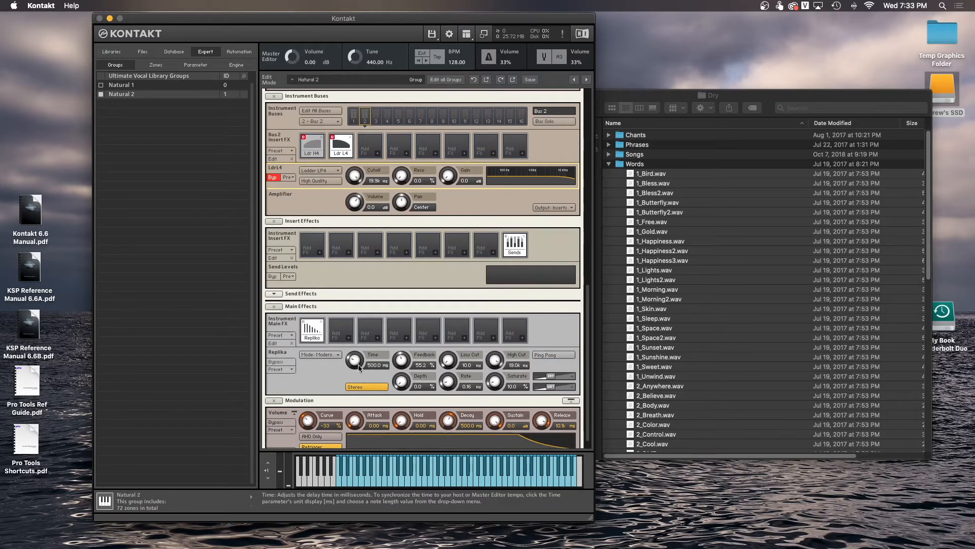
# Audition mapped keys through the Replika delay with Ping Pong off and on, leaving it off
pyautogui.click(386, 365)
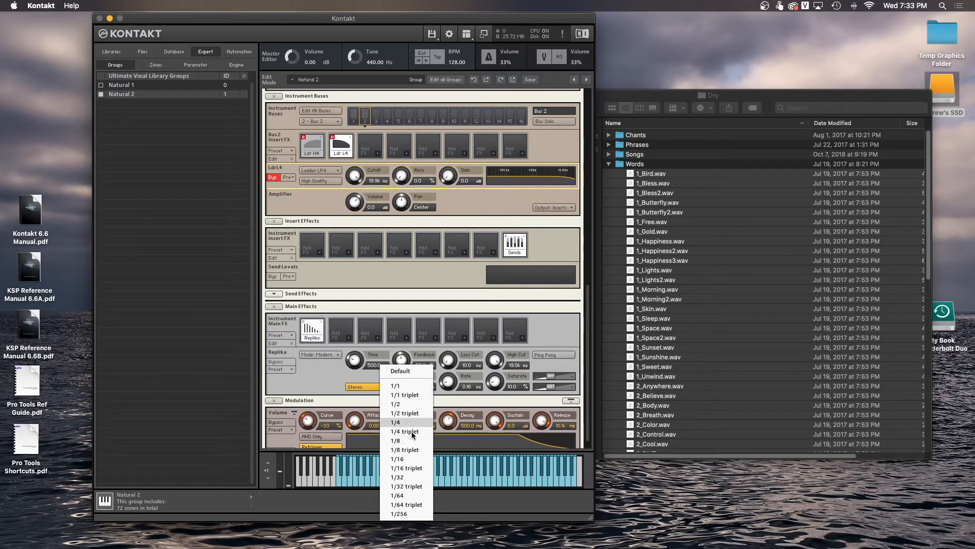
pyautogui.click(320, 374)
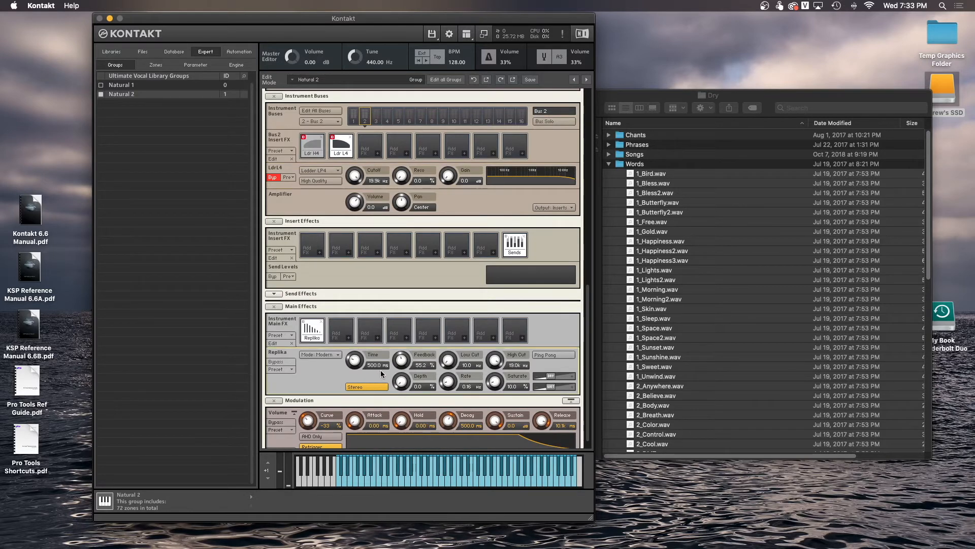
pyautogui.scroll(-1, 379, 376)
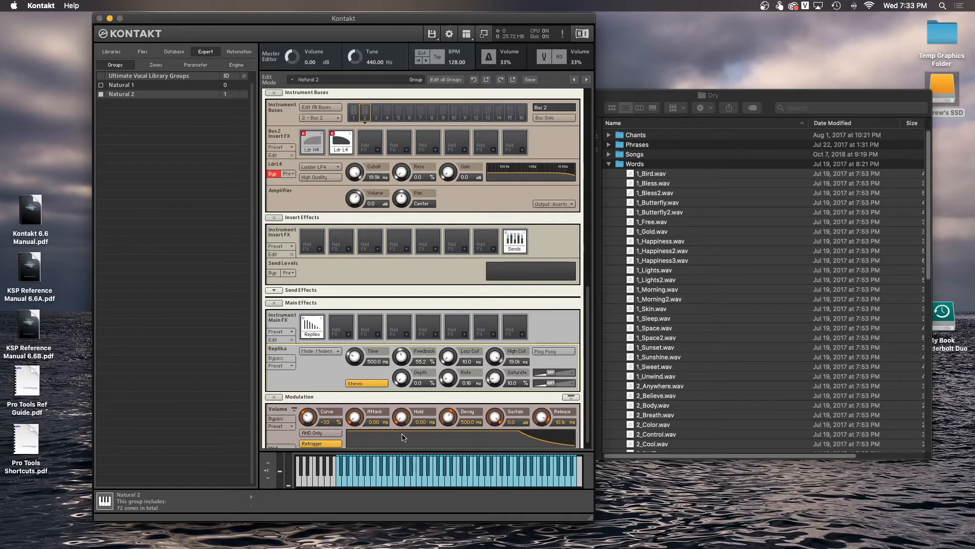
pyautogui.click(420, 484)
pyautogui.click(554, 350)
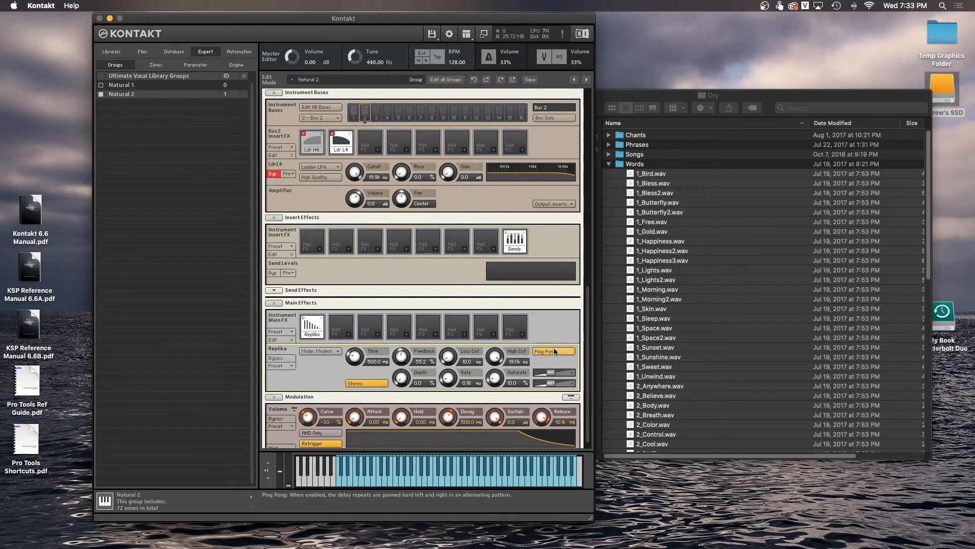
pyautogui.click(429, 465)
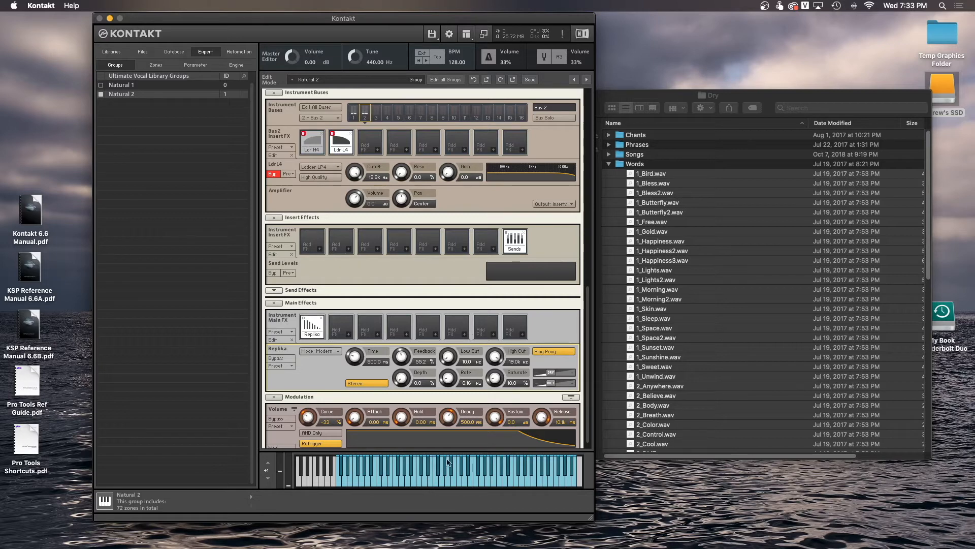
pyautogui.click(539, 351)
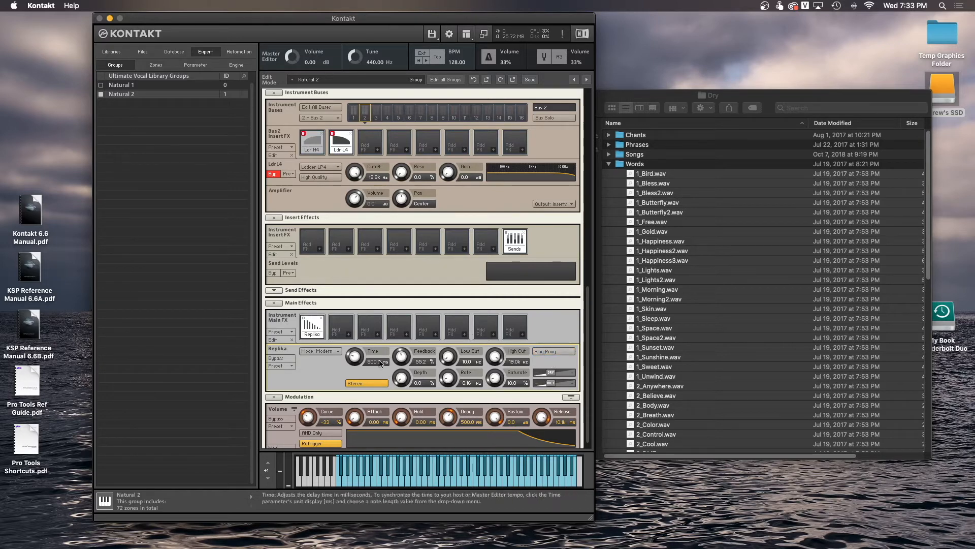
# Bypass the Replika delay and add a Reverb to the second Instrument Main FX slot
pyautogui.click(282, 357)
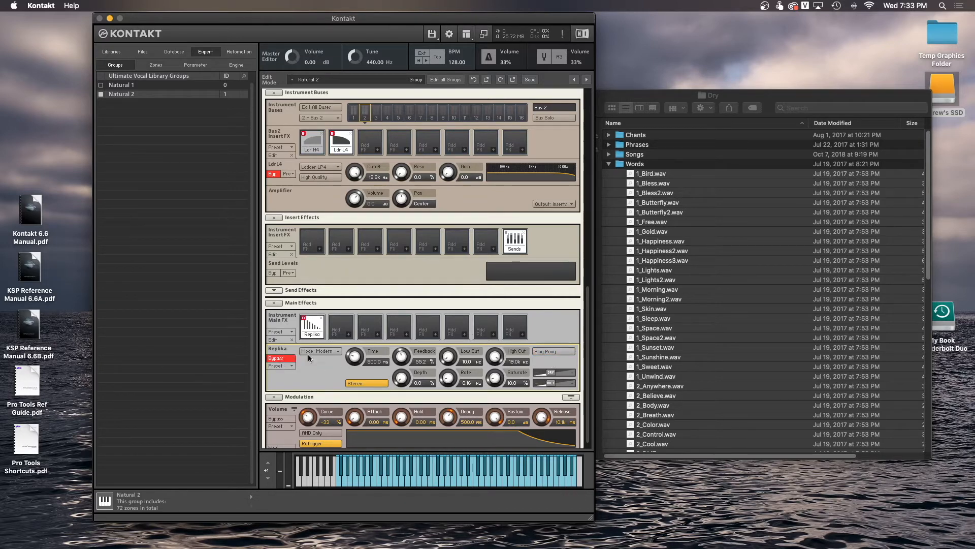
pyautogui.click(349, 335)
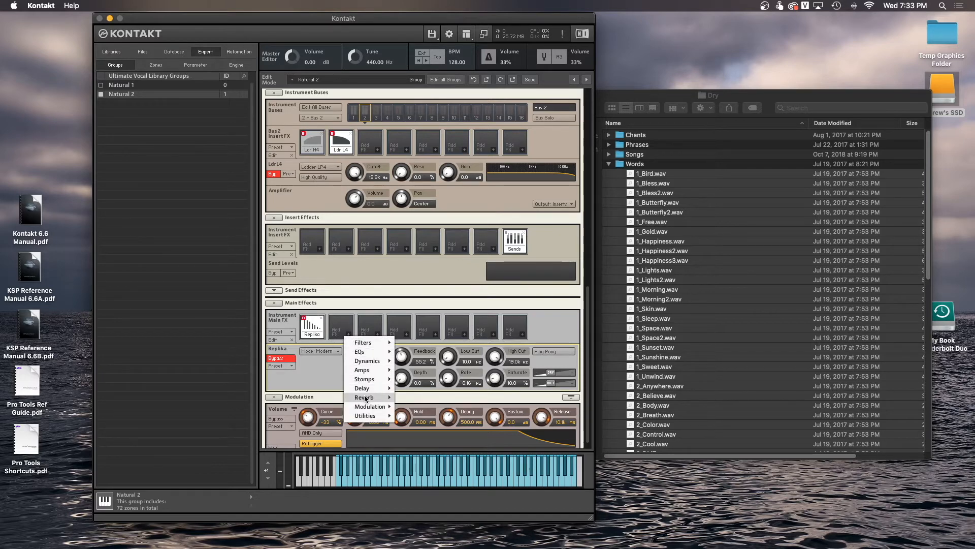
pyautogui.moveTo(371, 397)
pyautogui.click(412, 416)
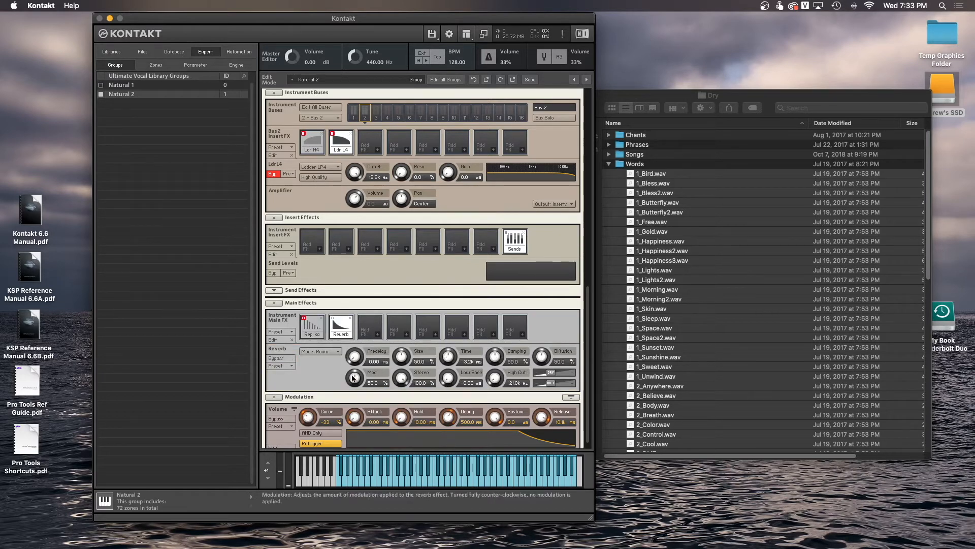
# Set the Reverb mode to Hall and bypass the effect, auditioning two mapped keys
pyautogui.click(330, 349)
pyautogui.click(325, 366)
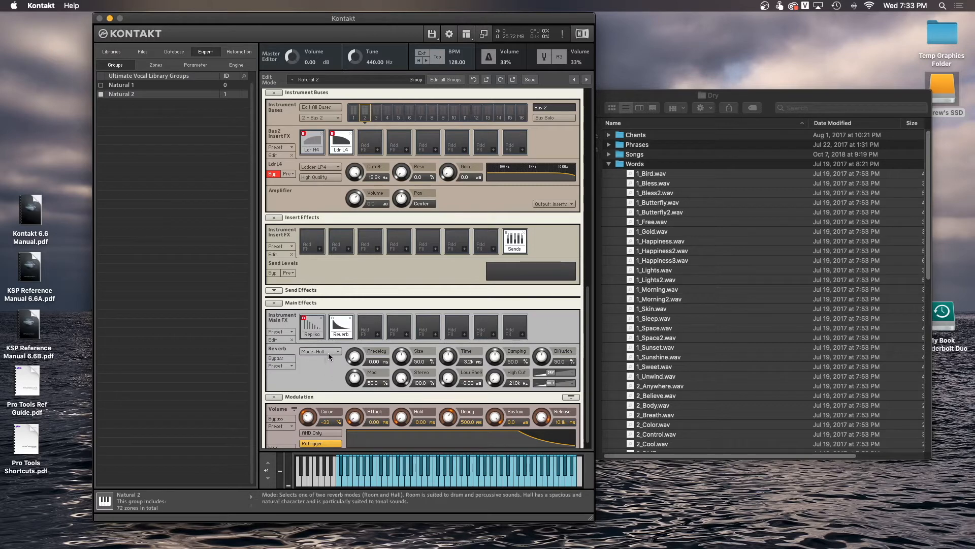
pyautogui.click(328, 352)
pyautogui.click(324, 367)
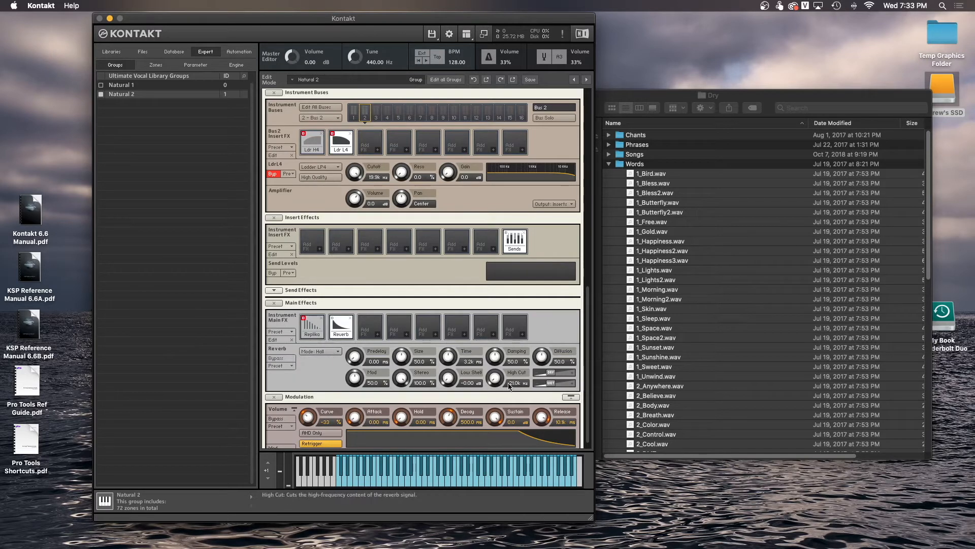
pyautogui.click(294, 359)
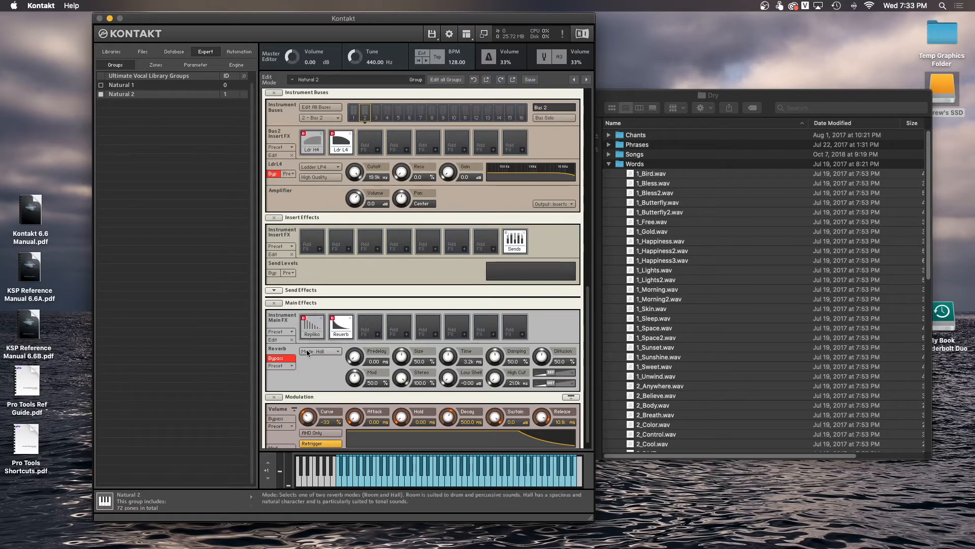
pyautogui.click(291, 358)
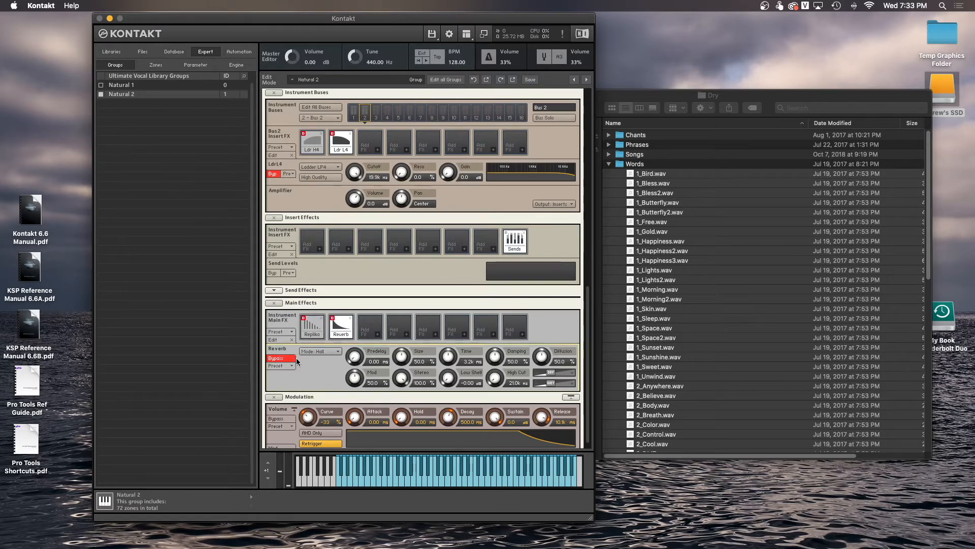
pyautogui.click(430, 483)
pyautogui.click(491, 483)
pyautogui.scroll(3, 335, 380)
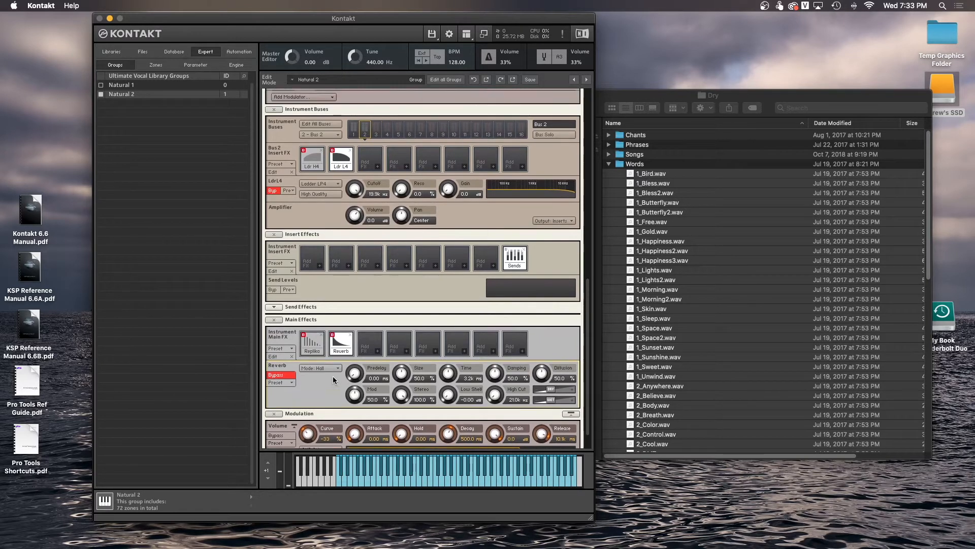
pyautogui.scroll(15, 332, 378)
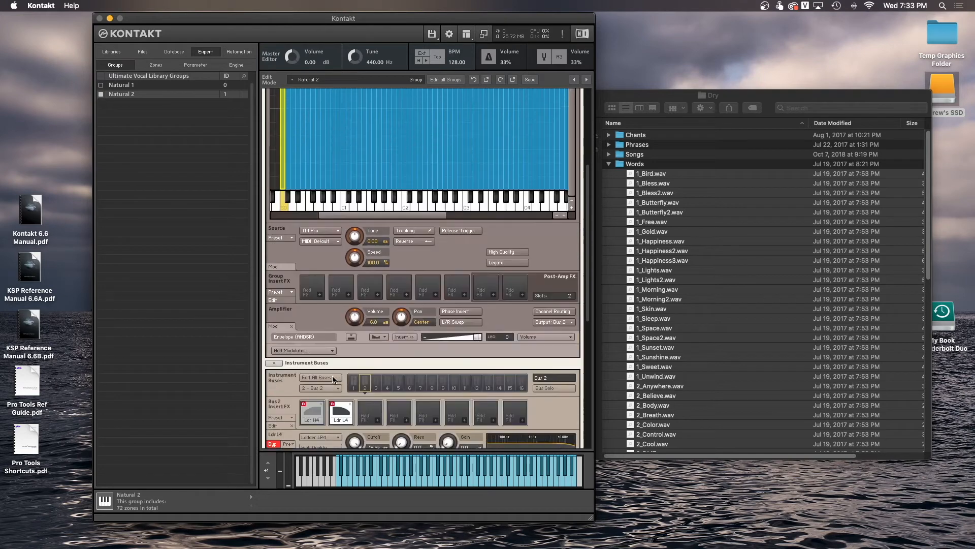
pyautogui.scroll(-1, 333, 379)
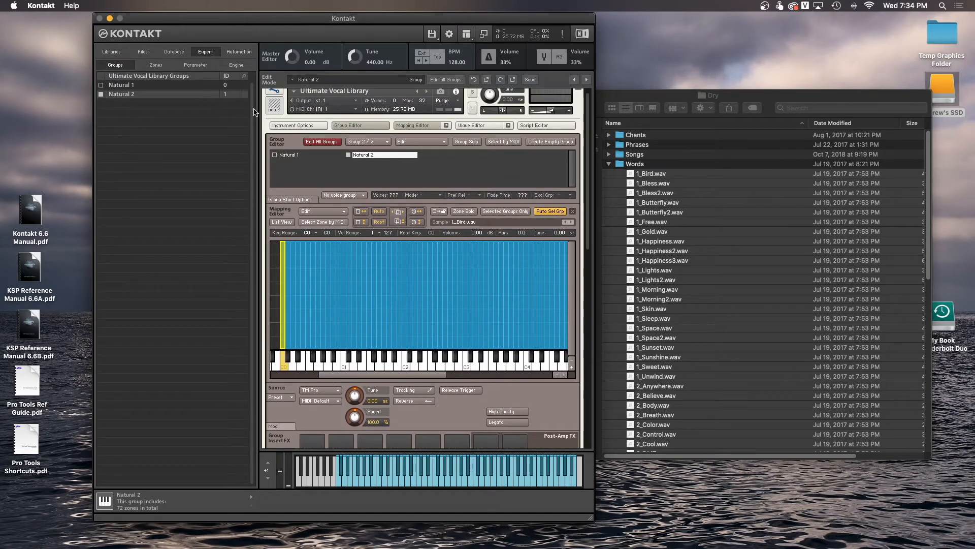
pyautogui.click(162, 87)
pyautogui.click(161, 94)
pyautogui.click(160, 86)
pyautogui.click(159, 94)
pyautogui.click(115, 86)
pyautogui.click(116, 94)
pyautogui.click(126, 86)
# Duplicate the Natural 2 group and rename the copy as Tempo Sync Slow 1
pyautogui.click(128, 96)
pyautogui.rightClick(128, 98)
pyautogui.click(152, 140)
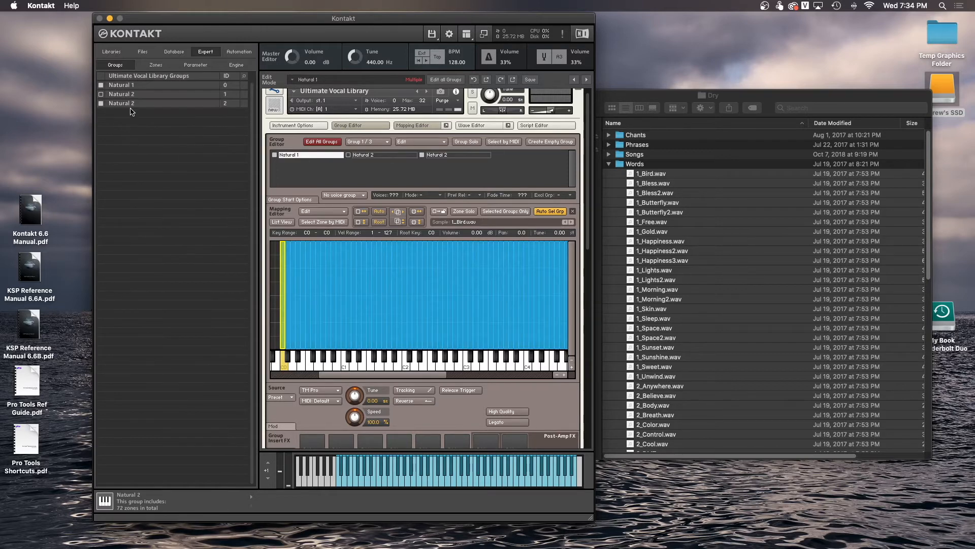
pyautogui.doubleClick(133, 104)
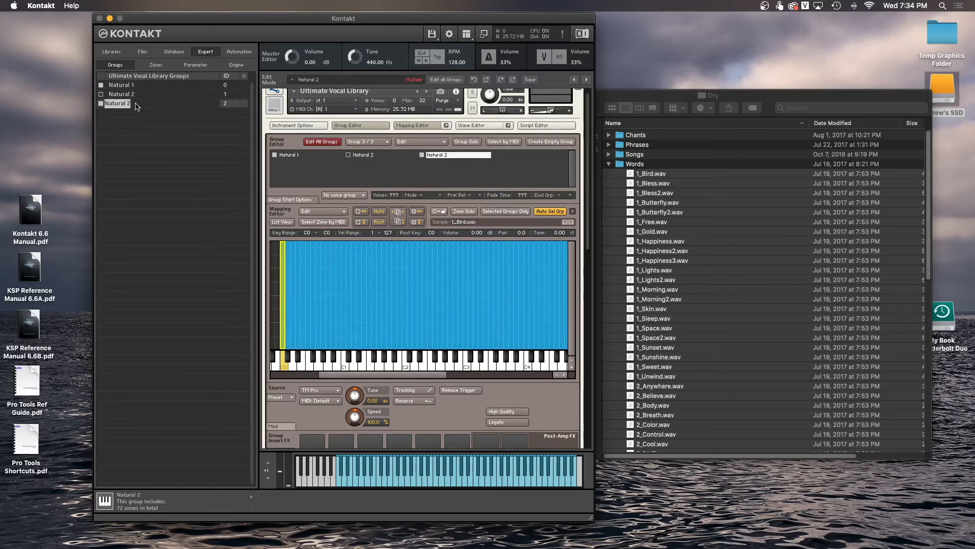
pyautogui.write('Tempo Sync Slow 1')
pyautogui.press('Return')
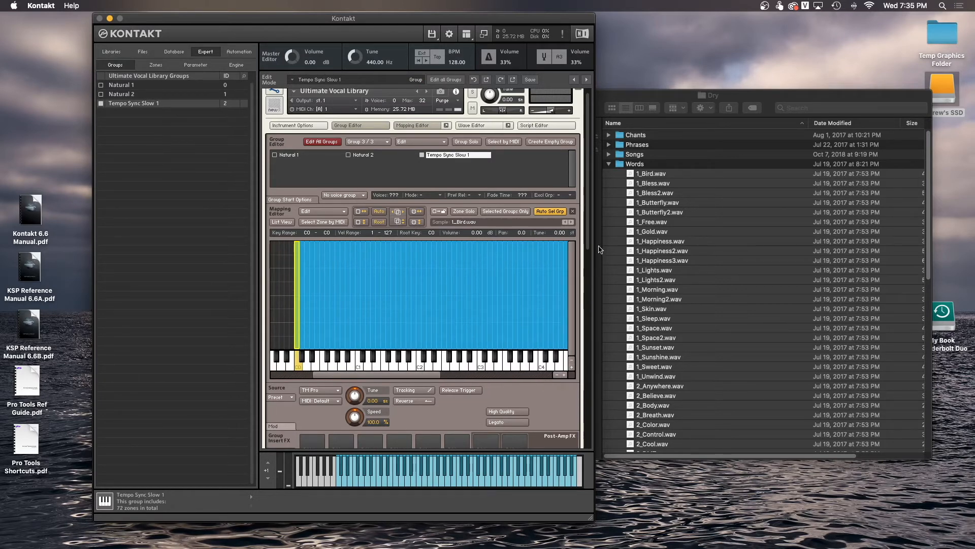
# Set the Source speed of the Tempo Sync Slow 1 group to Zone
pyautogui.scroll(-3, 589, 258)
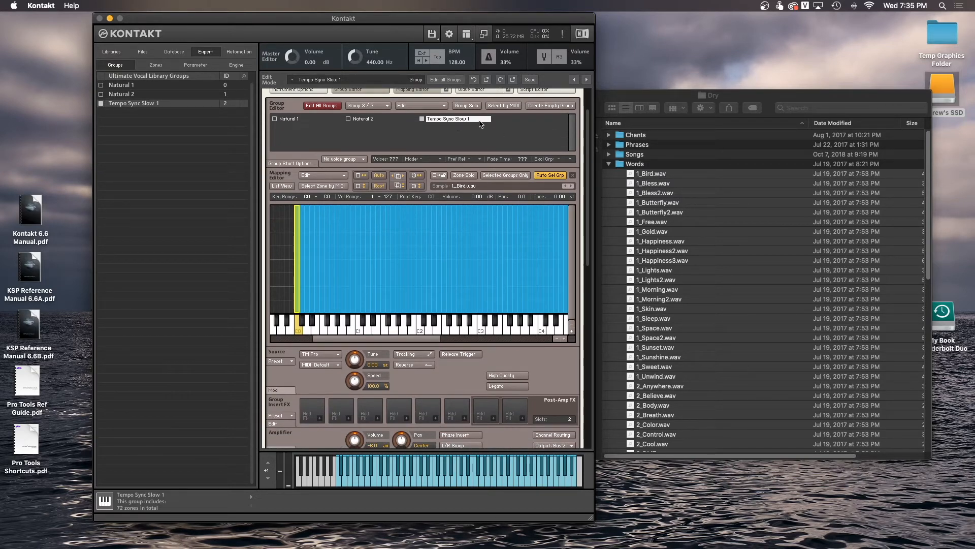
pyautogui.scroll(-1, 589, 143)
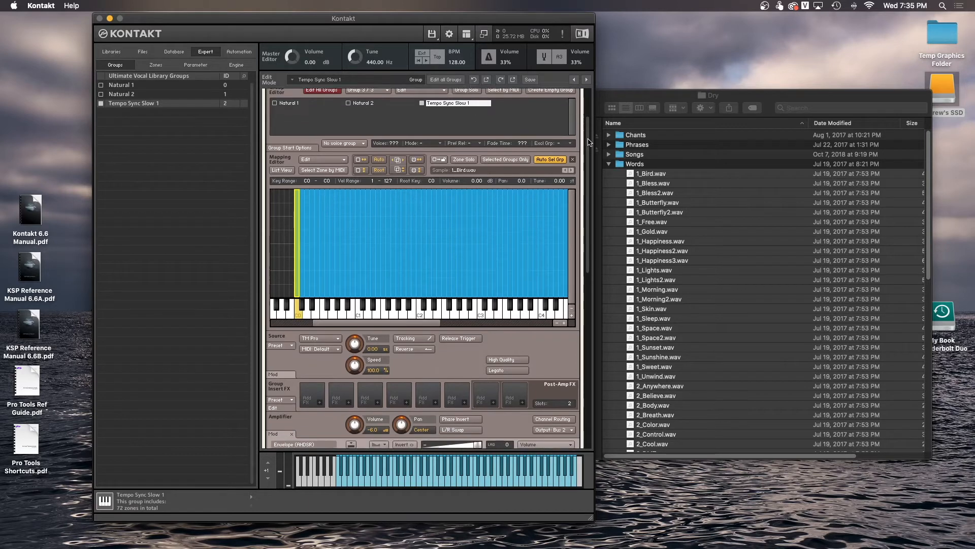
pyautogui.scroll(-4, 589, 142)
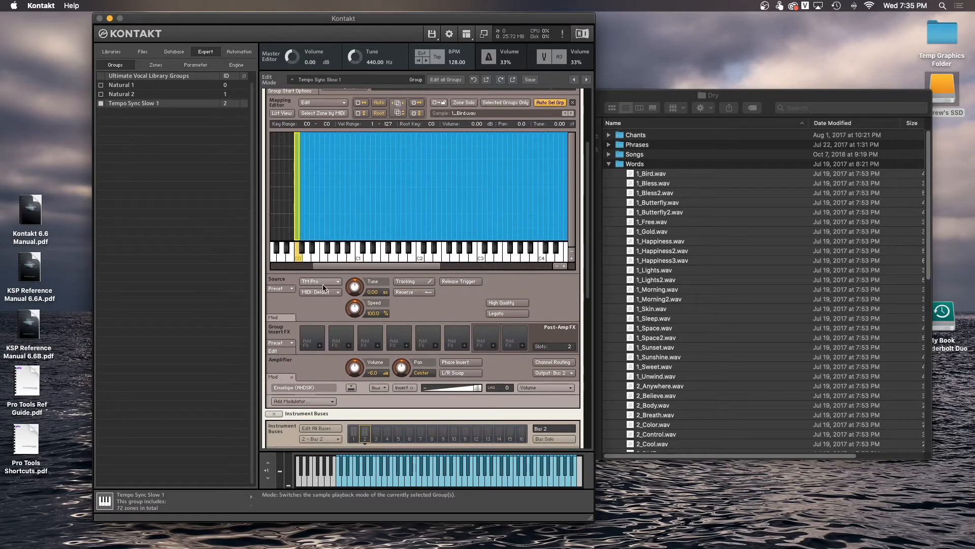
pyautogui.click(386, 314)
pyautogui.click(406, 479)
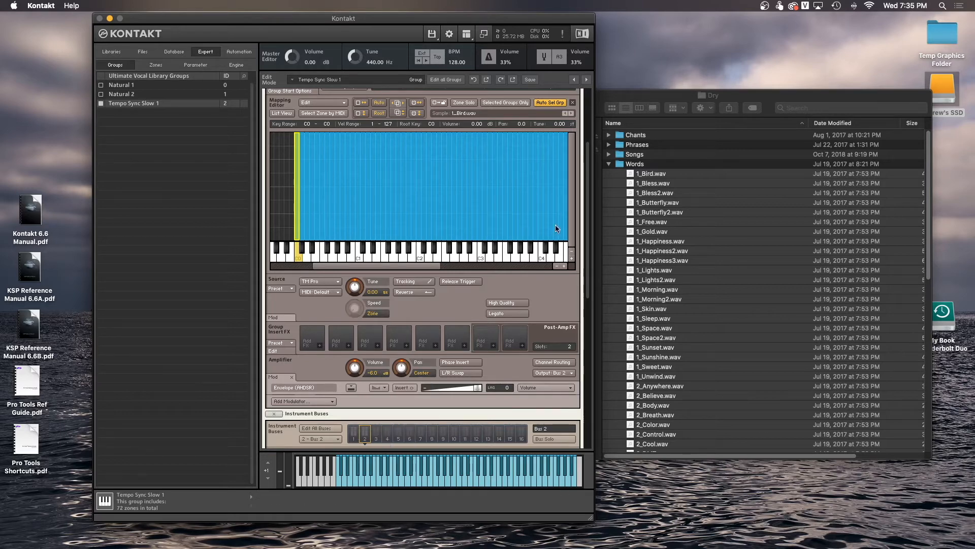
# Show 1_Bird.wav in a detached Wave Editor, enable its grid and set the tempo to 112.32 BPM
pyautogui.scroll(5, 446, 158)
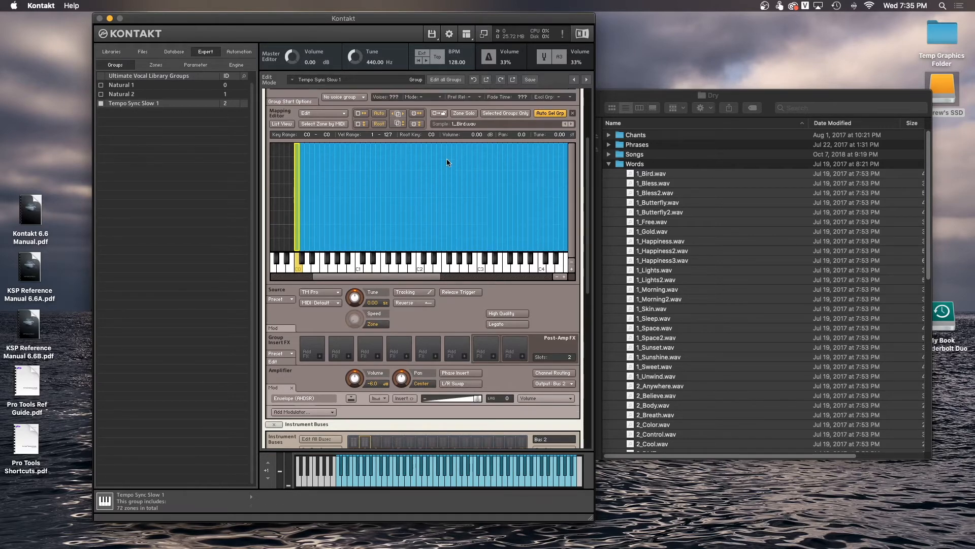
pyautogui.click(508, 132)
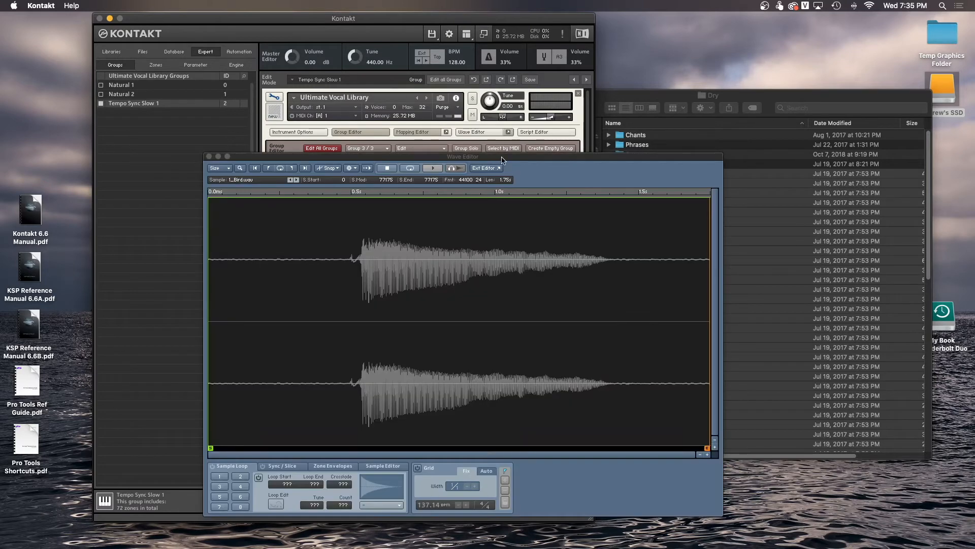
pyautogui.moveTo(503, 156); pyautogui.dragTo(511, 69)
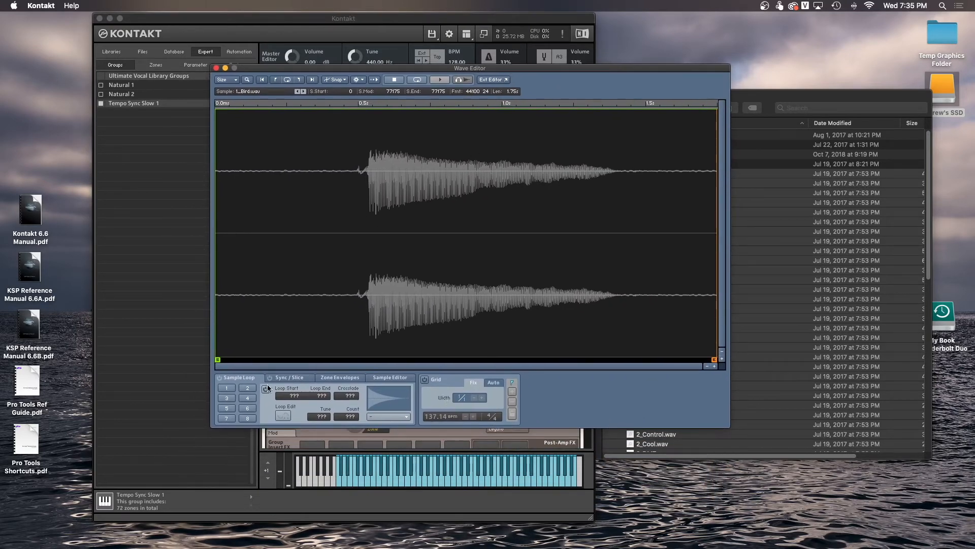
pyautogui.moveTo(358, 72); pyautogui.dragTo(386, 77)
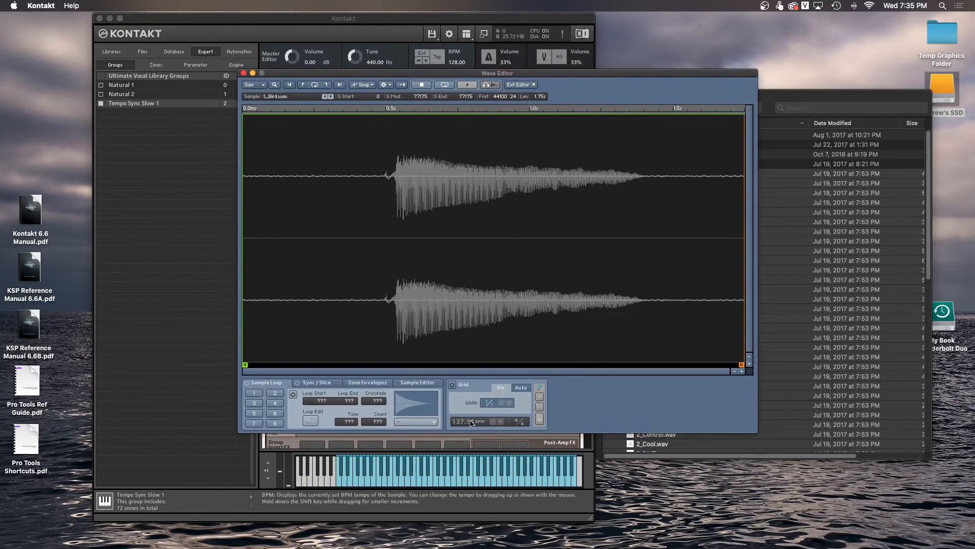
pyautogui.click(451, 384)
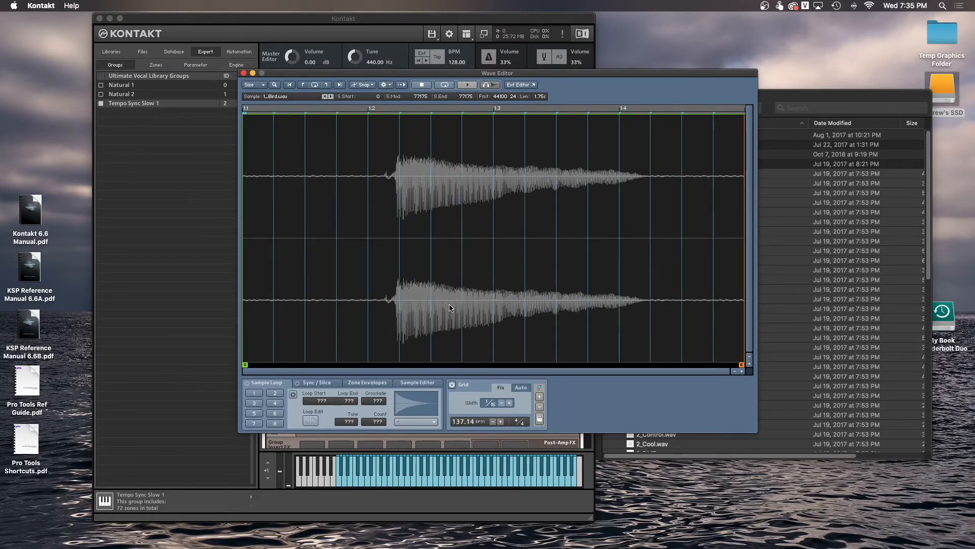
pyautogui.moveTo(460, 421); pyautogui.dragTo(462, 428)
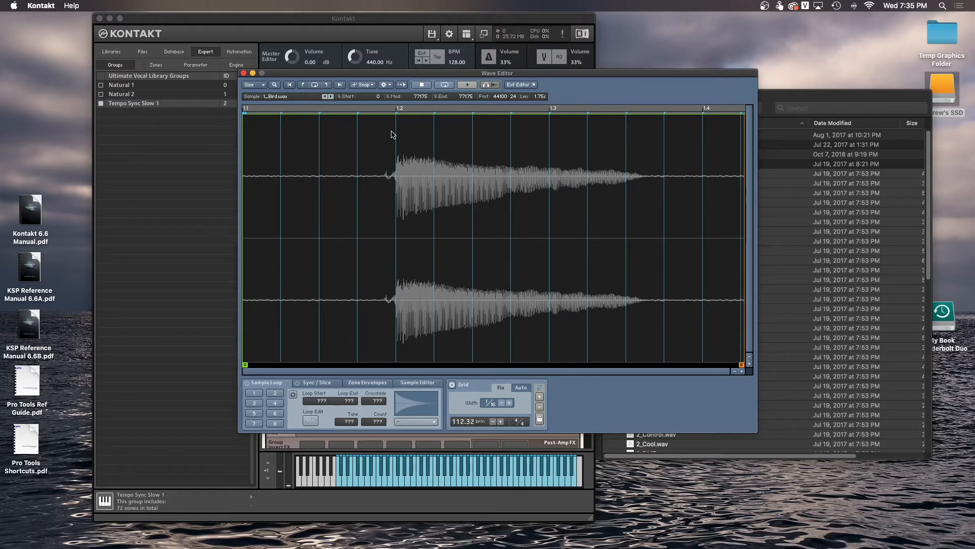
# Align the 1_Bird.wav sample start marker with the word's onset at grid position 1.2, sample 23557
pyautogui.moveTo(394, 77); pyautogui.dragTo(419, 72)
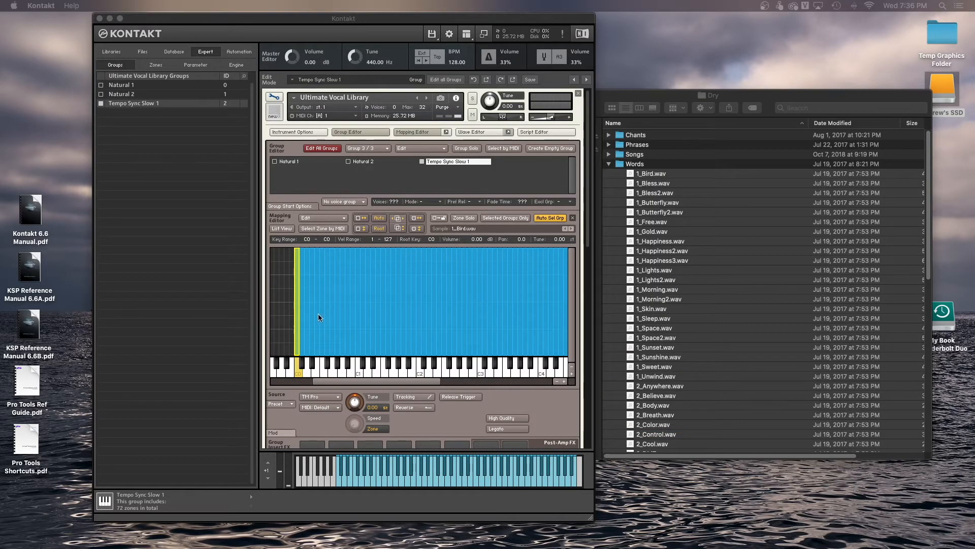
pyautogui.click(323, 380)
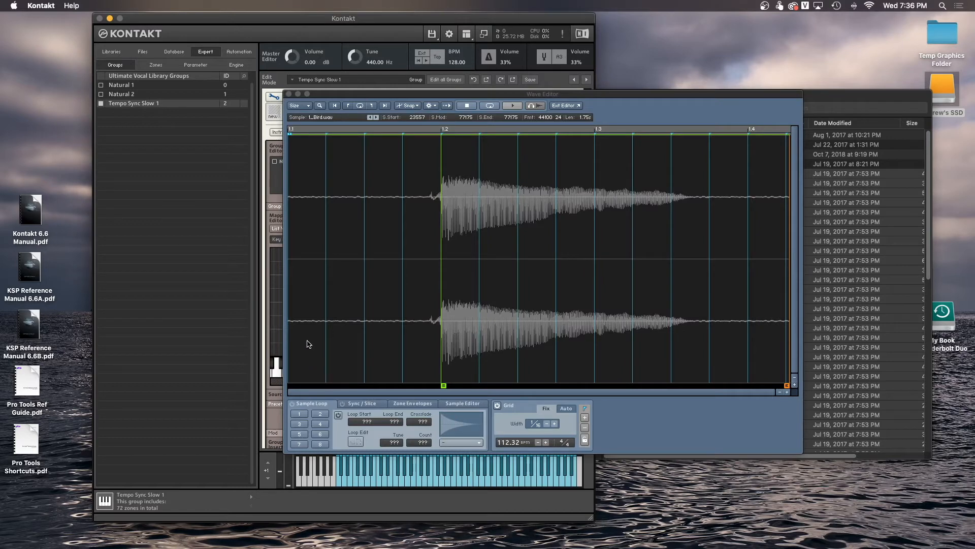
pyautogui.moveTo(460, 95); pyautogui.dragTo(542, 82)
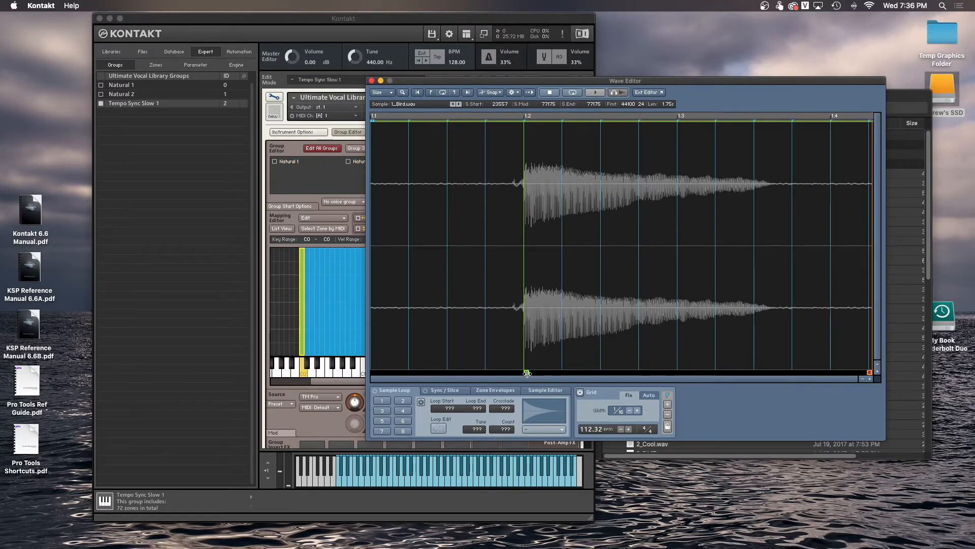
pyautogui.moveTo(528, 373)
pyautogui.mouseDown()
pyautogui.moveTo(490, 374)
pyautogui.moveTo(524, 375)
pyautogui.mouseUp()
pyautogui.moveTo(432, 83); pyautogui.dragTo(445, 76)
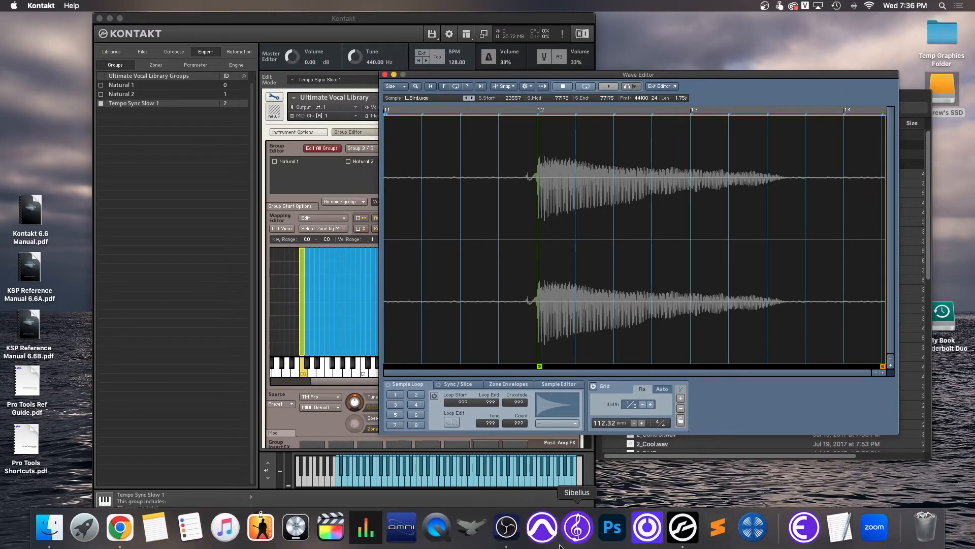
# Switch to Sublime Text and insert blank lines inside the on note callback of uvl_controller.ksp
pyautogui.click(714, 539)
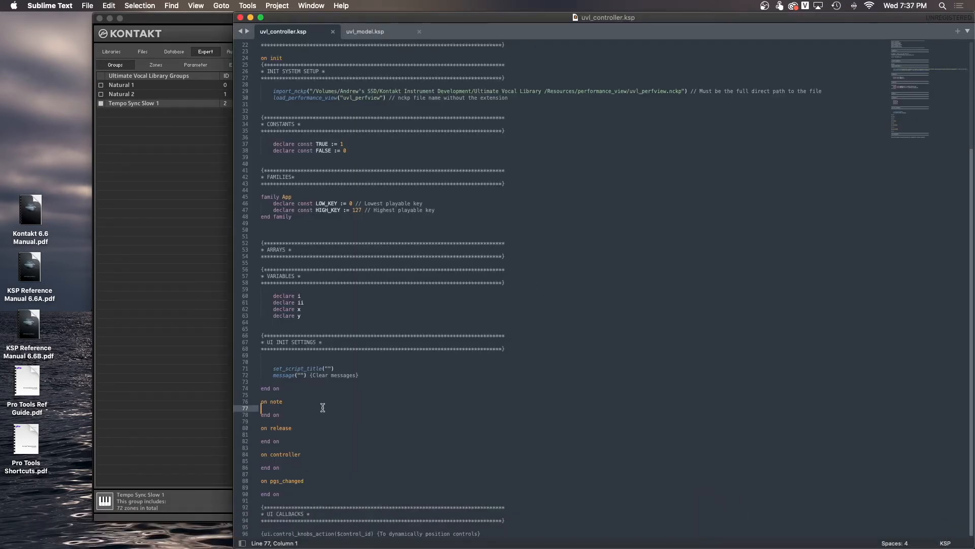
pyautogui.press('Return')
pyautogui.press('Return')
pyautogui.press('Return')
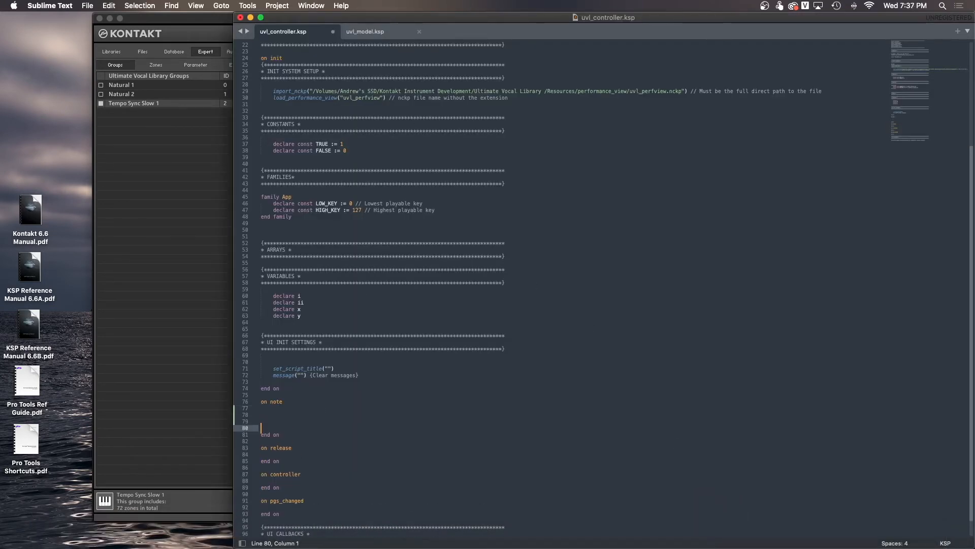
pyautogui.click(281, 409)
pyautogui.scroll(-2, 603, 288)
pyautogui.press('Return')
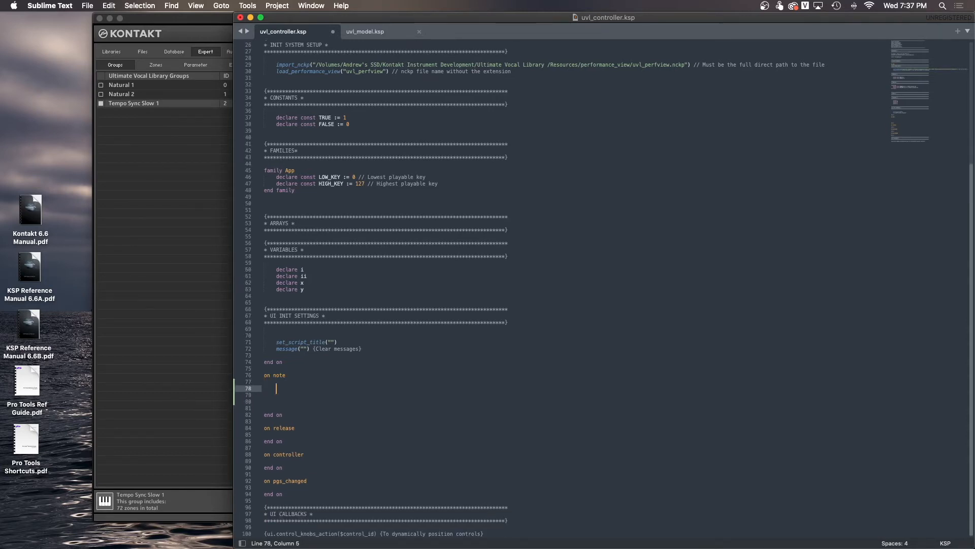
# Add a disallow_group(ALL_GROUPS) call to the on note callback
pyautogui.scroll(5, 328, 417)
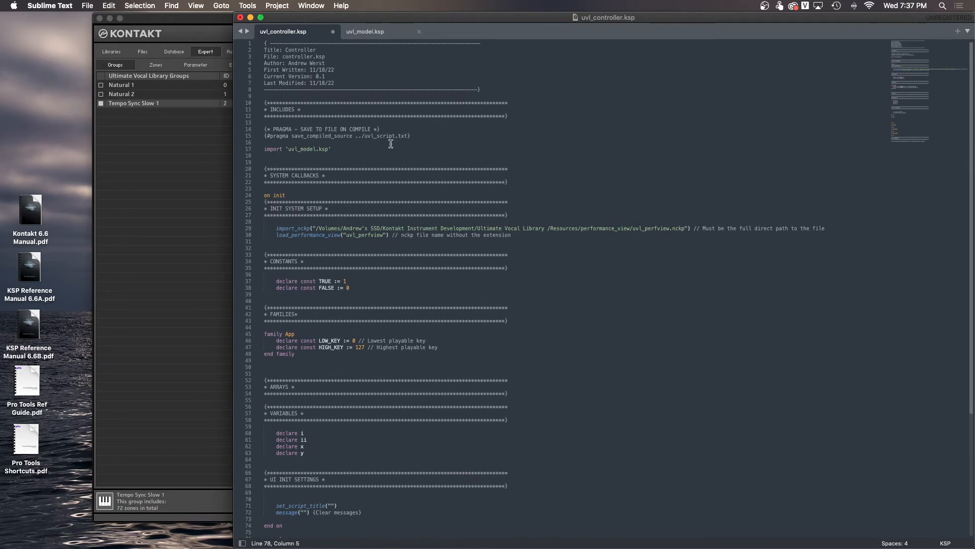
pyautogui.scroll(2, 424, 276)
pyautogui.scroll(-5, 423, 276)
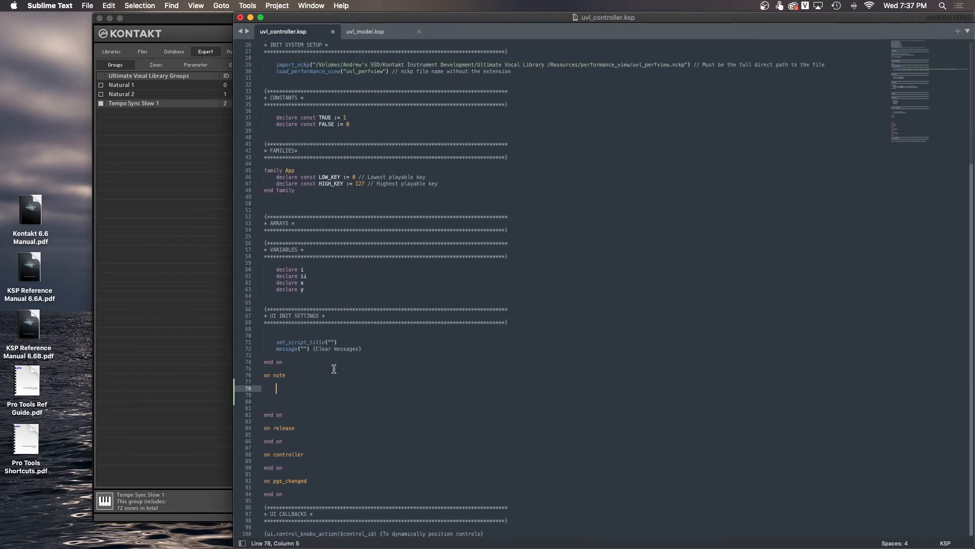
pyautogui.moveTo(288, 375); pyautogui.dragTo(263, 381)
pyautogui.click(292, 386)
pyautogui.write('dis')
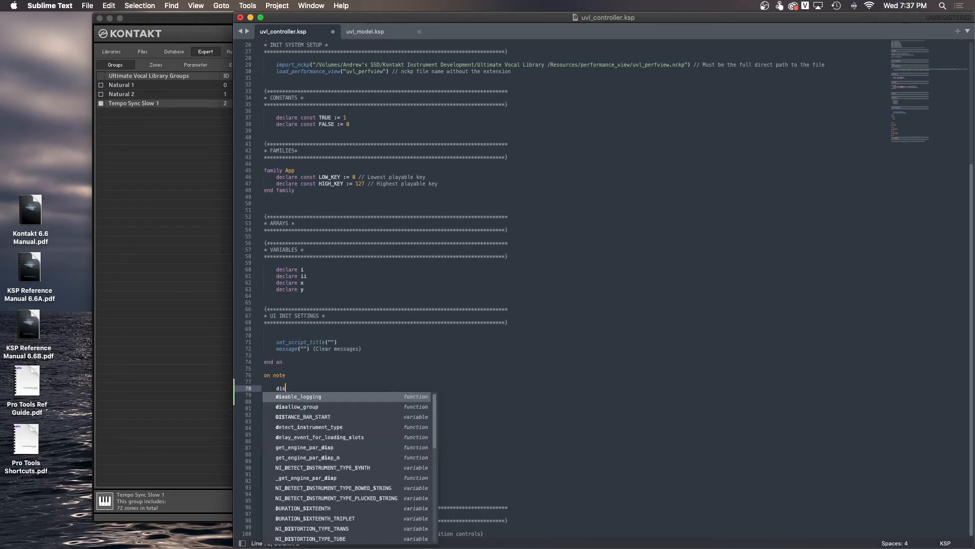
pyautogui.press('Down')
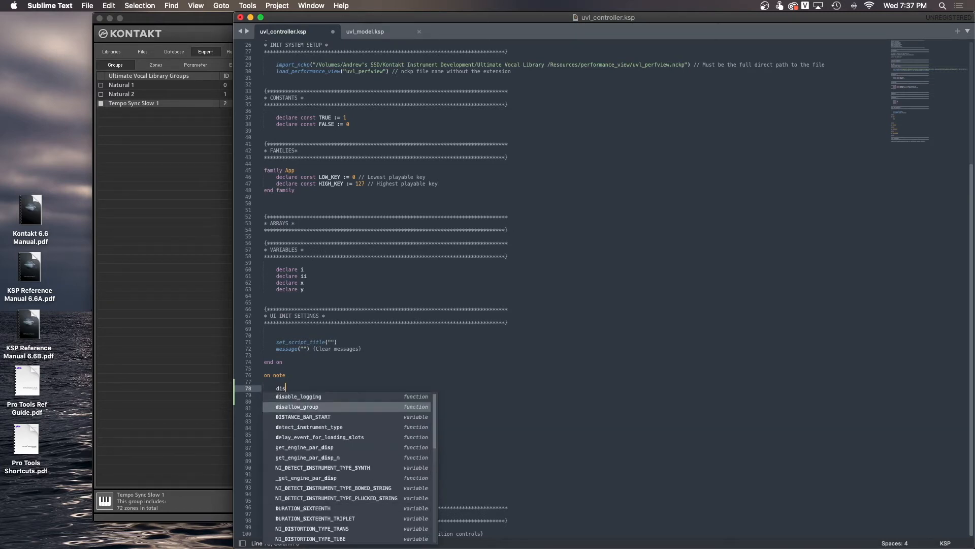
pyautogui.press('Return')
pyautogui.write('ALL')
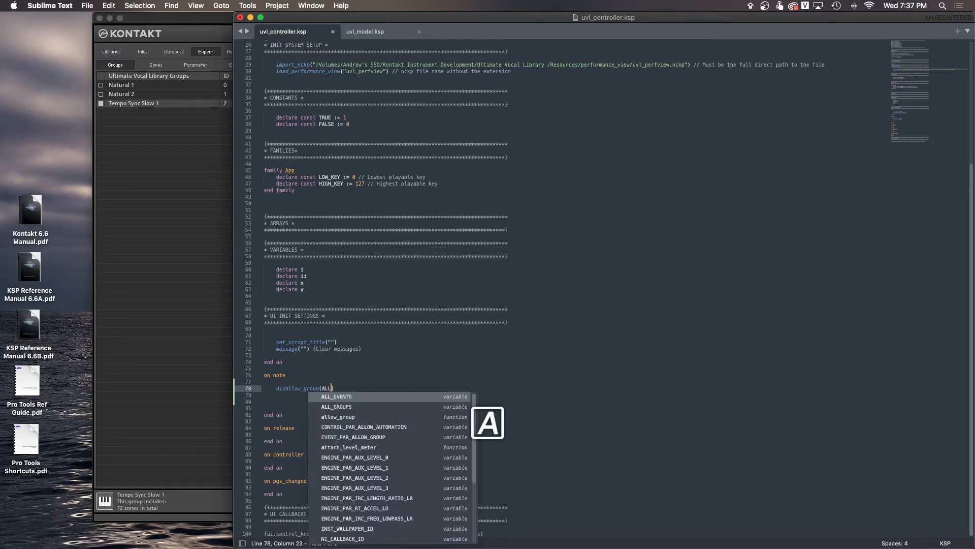
pyautogui.press('Down')
pyautogui.press('Return')
pyautogui.press('Tab')
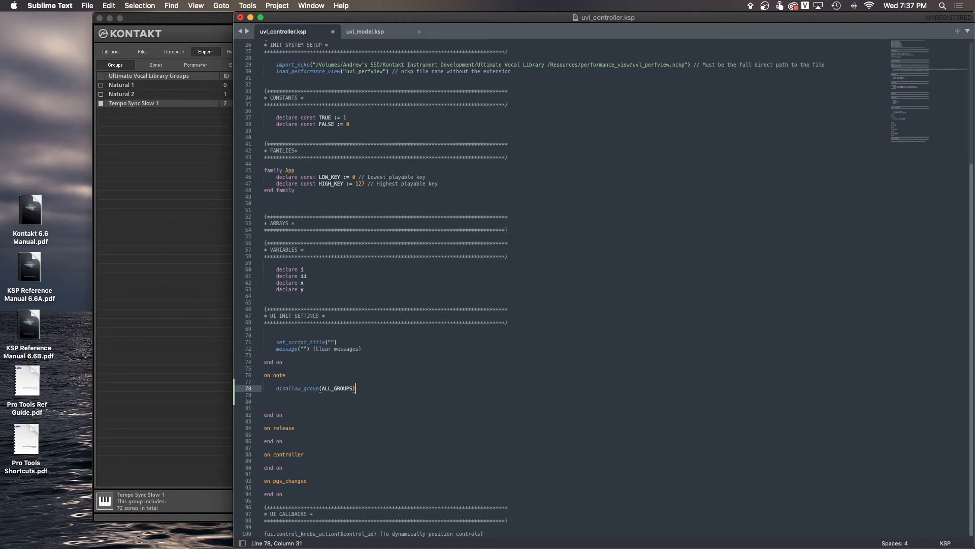
# Add allow_group(2) below the disallow_group call, using the ID of the Tempo Sync Slow 1 group
pyautogui.press('Return')
pyautogui.press('Return')
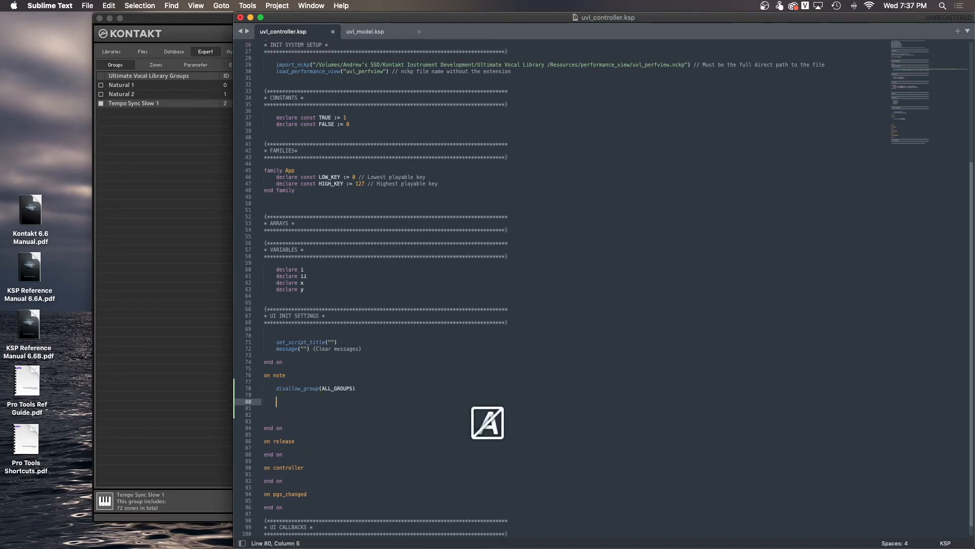
pyautogui.write('allo')
pyautogui.press('Return')
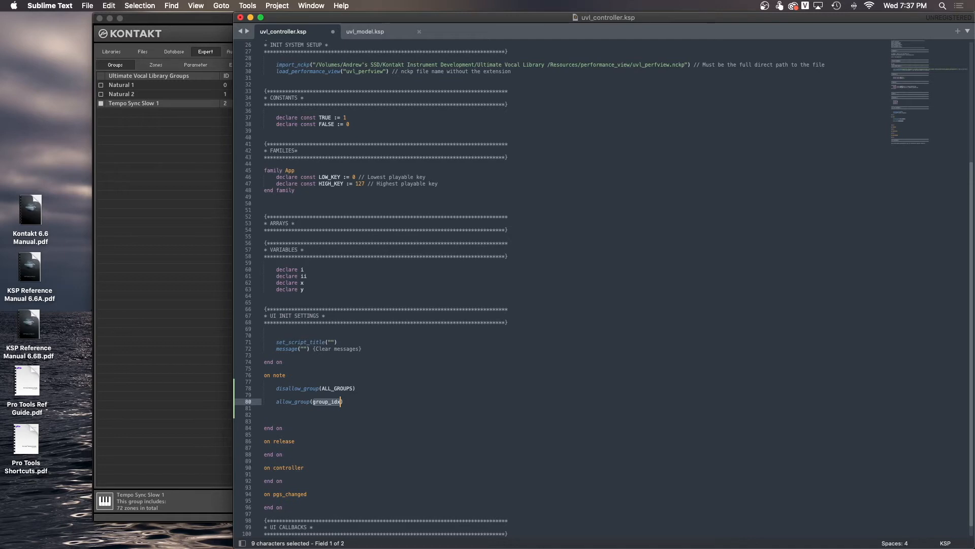
pyautogui.write('0')
pyautogui.click(139, 171)
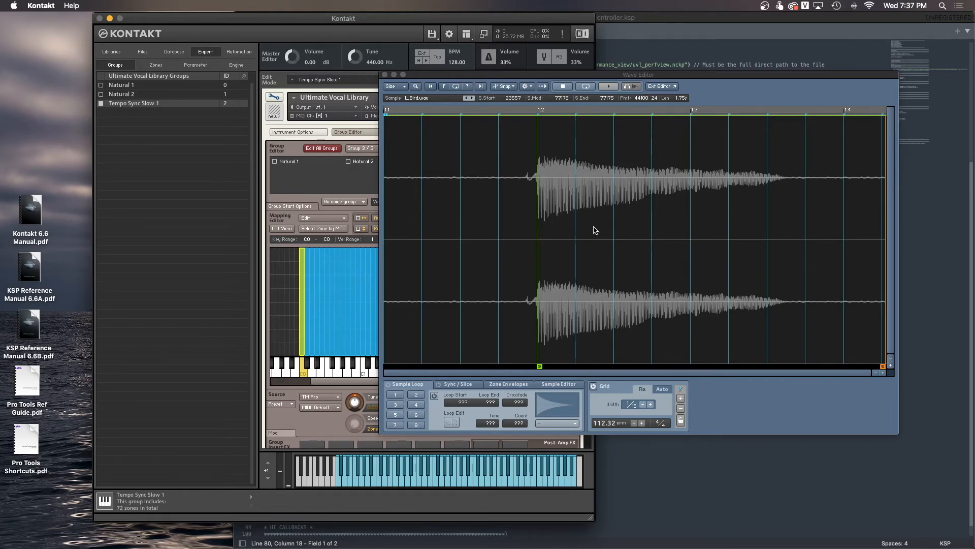
pyautogui.press('super+Tab')
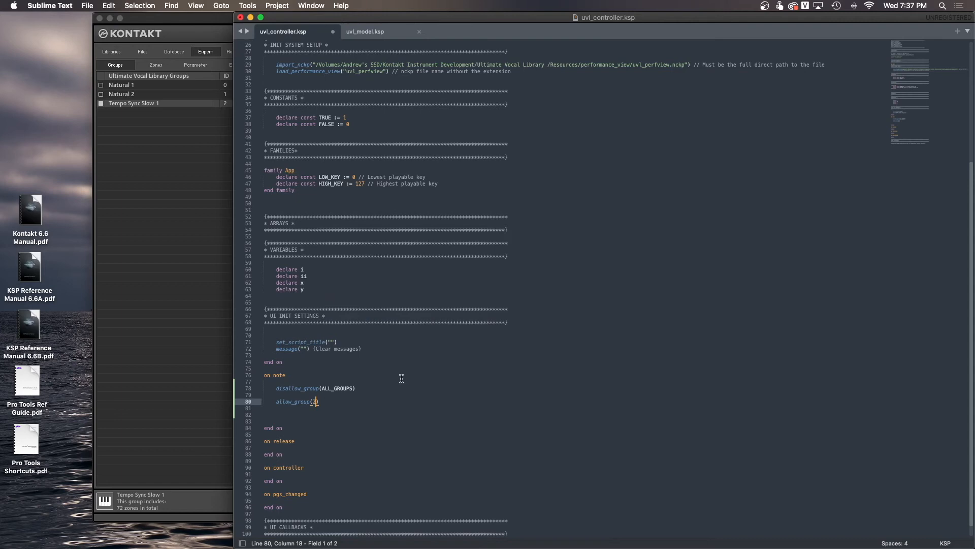
pyautogui.click(401, 378)
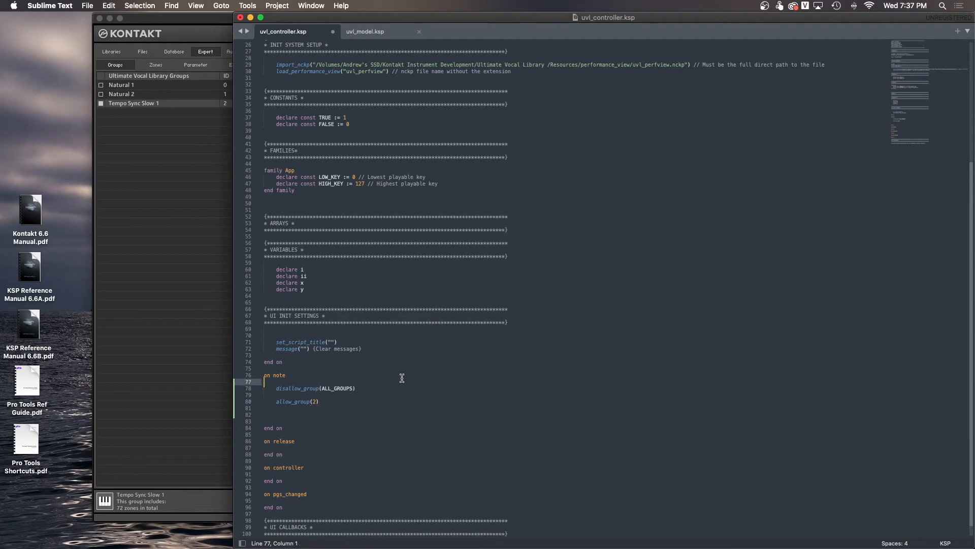
# Compile the KSP script and check the resulting on note callback in Kontakt's Script Editor
pyautogui.press('F5')
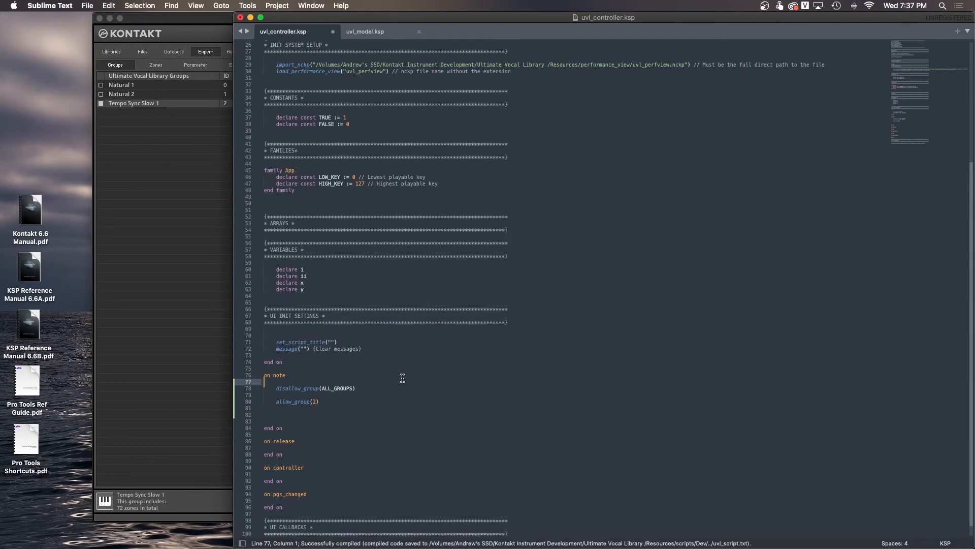
pyautogui.press('super+Tab')
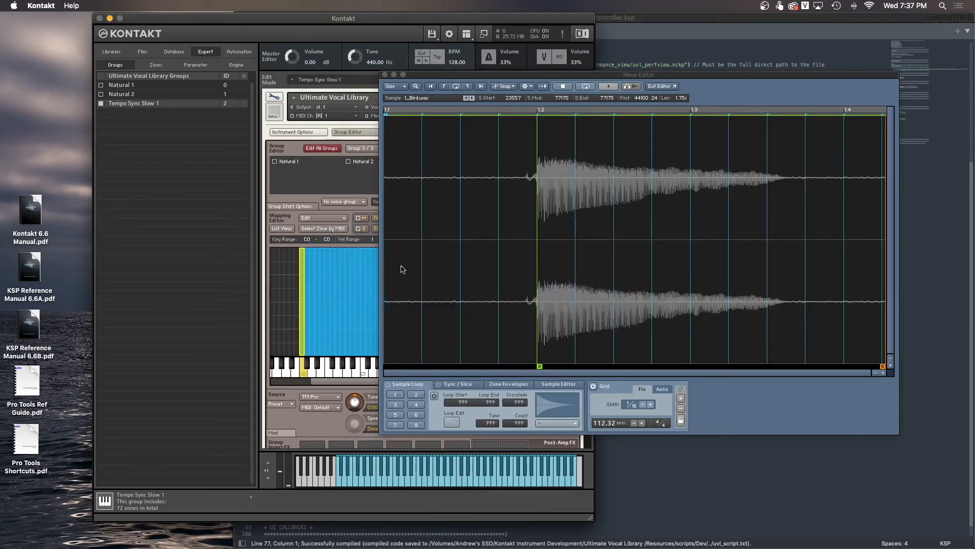
pyautogui.click(385, 74)
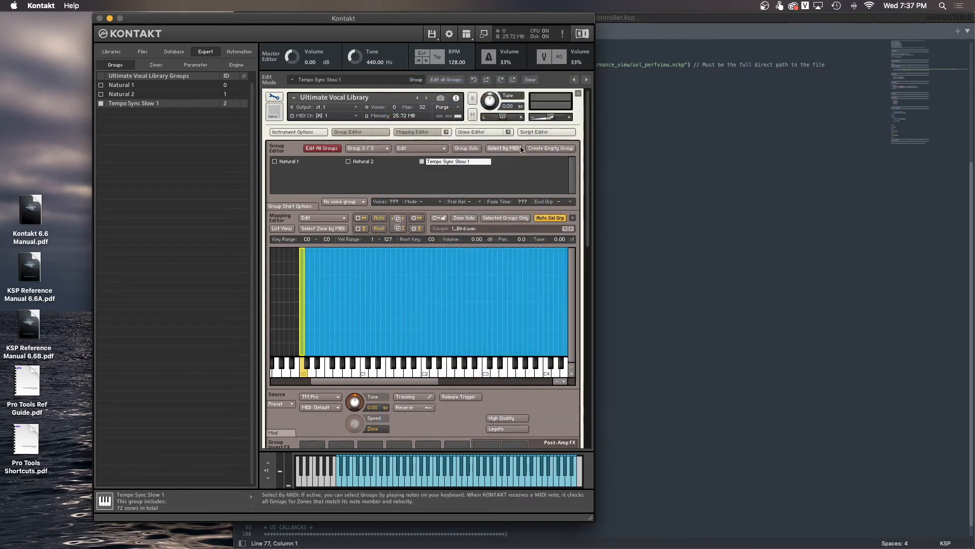
pyautogui.click(544, 132)
pyautogui.scroll(1, 585, 132)
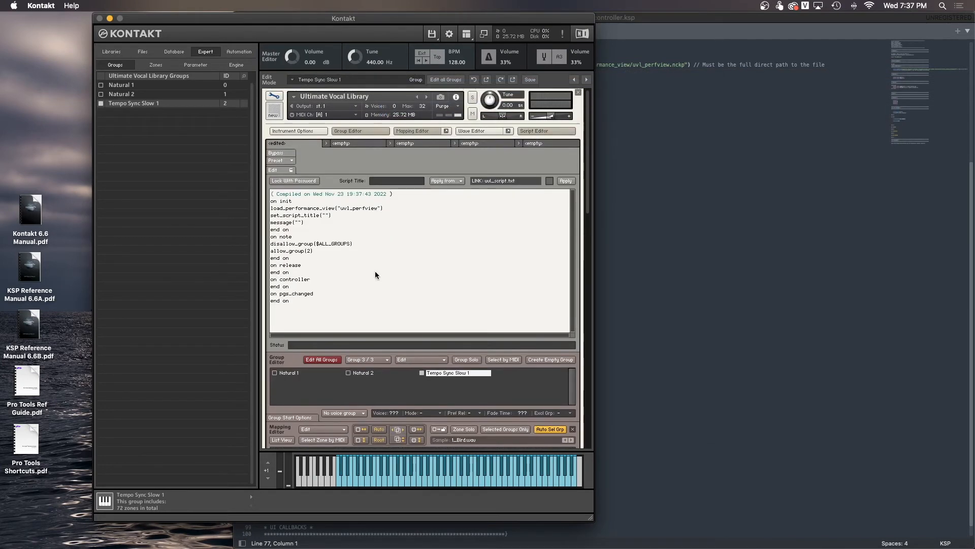
pyautogui.doubleClick(284, 237)
pyautogui.moveTo(279, 244); pyautogui.dragTo(355, 245)
pyautogui.moveTo(275, 251); pyautogui.dragTo(318, 254)
pyautogui.click(317, 254)
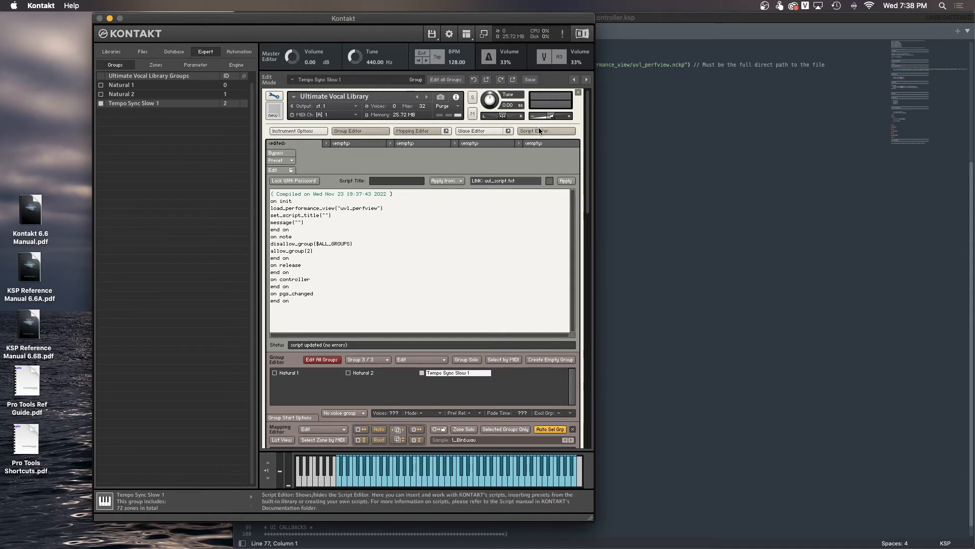
# Bring up the word samples in the Wave Editor and arrange its window beside the instrument window
pyautogui.click(435, 133)
pyautogui.doubleClick(357, 280)
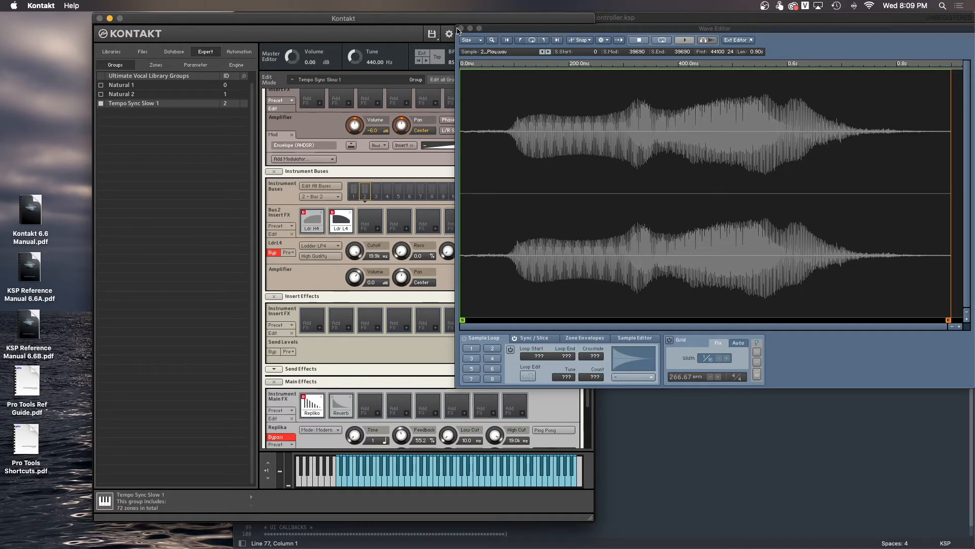
pyautogui.moveTo(431, 19); pyautogui.dragTo(399, 19)
pyautogui.moveTo(533, 50); pyautogui.dragTo(520, 45)
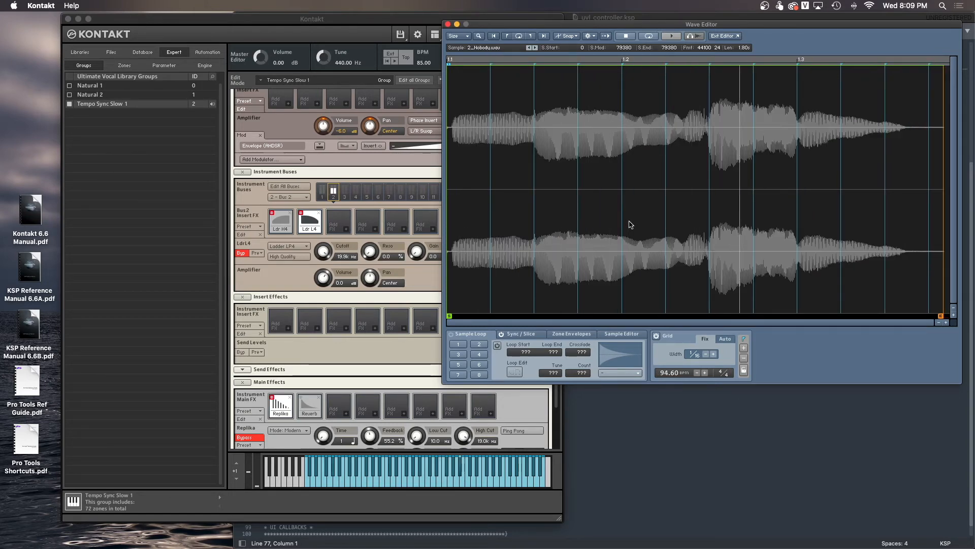
# Enable the grid for the 2_Play.wav sample and set its tempo to 80 BPM
pyautogui.click(656, 336)
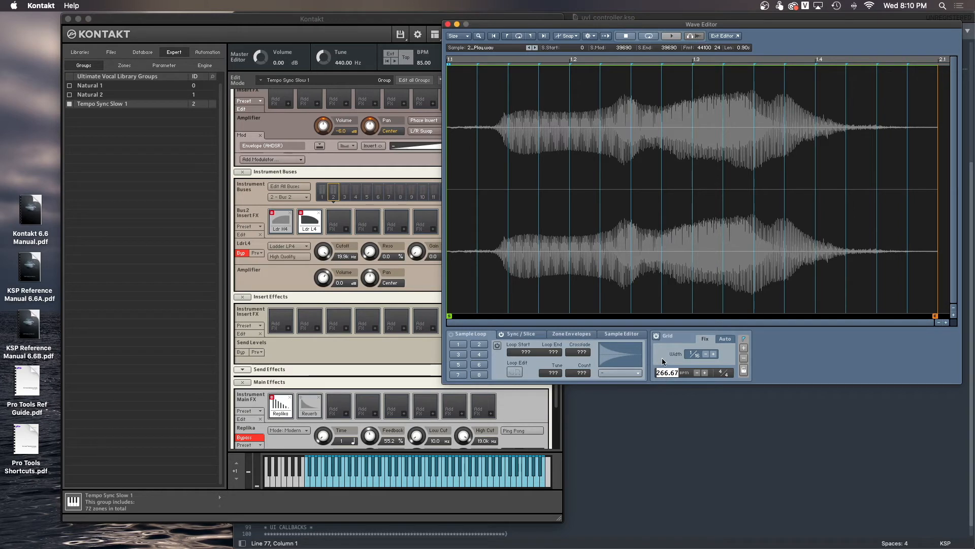
pyautogui.write('80')
pyautogui.press('Return')
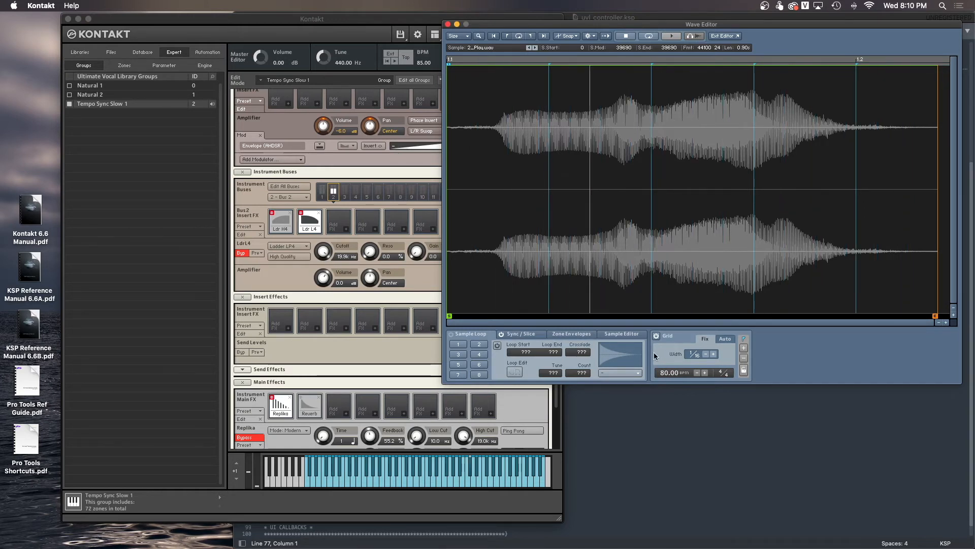
# Raise the grid tempo of the 2_Play.wav sample to 144.40 BPM to fit the waveform, then set it to 72 BPM
pyautogui.moveTo(658, 370); pyautogui.dragTo(658, 209)
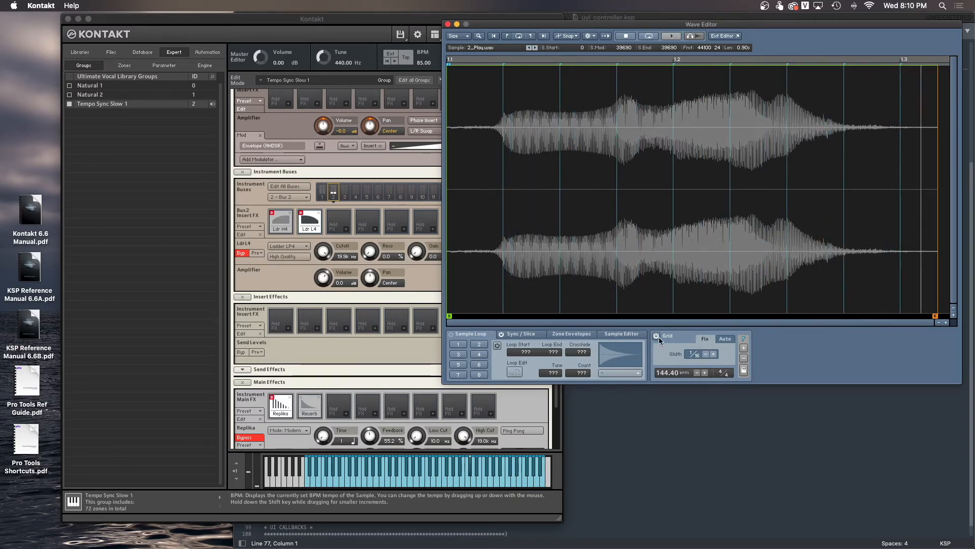
pyautogui.doubleClick(663, 375)
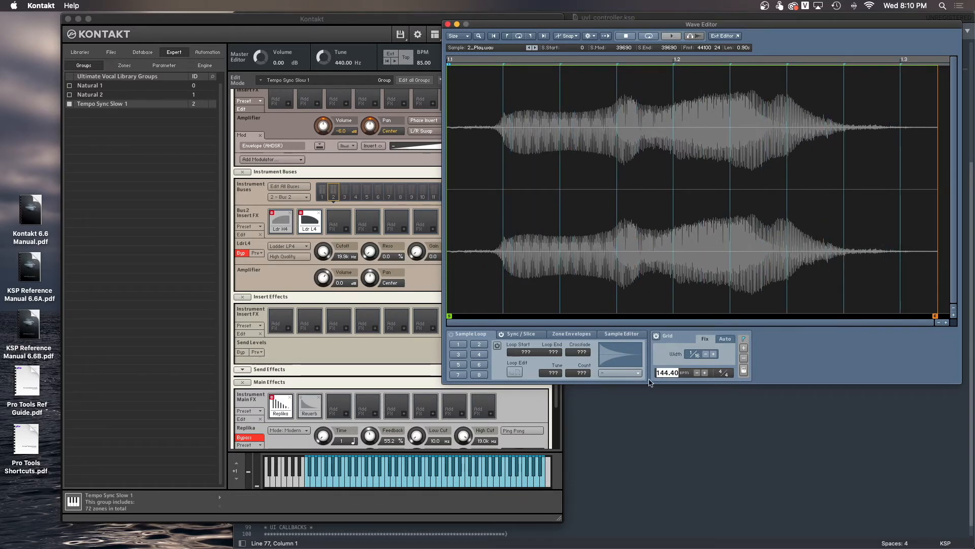
pyautogui.write('72')
pyautogui.press('Return')
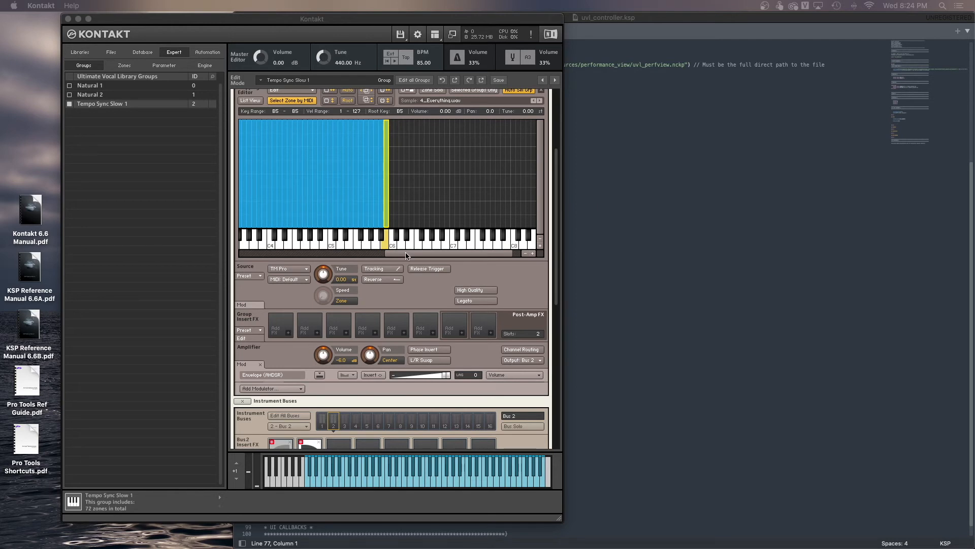
# Go through zones across the key range of the Tempo Sync Slow 1 group and check each sample's grid tempo
pyautogui.moveTo(405, 253); pyautogui.dragTo(285, 262)
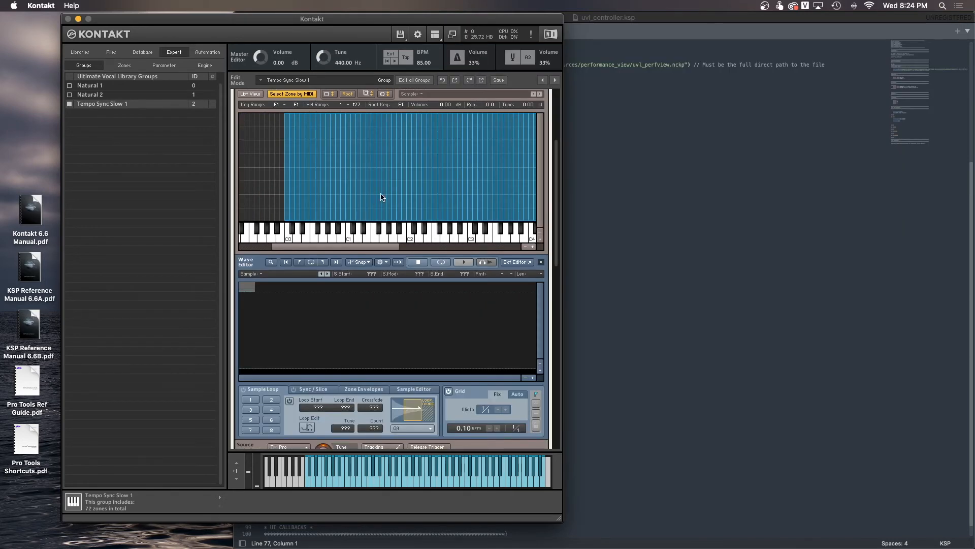
pyautogui.click(379, 197)
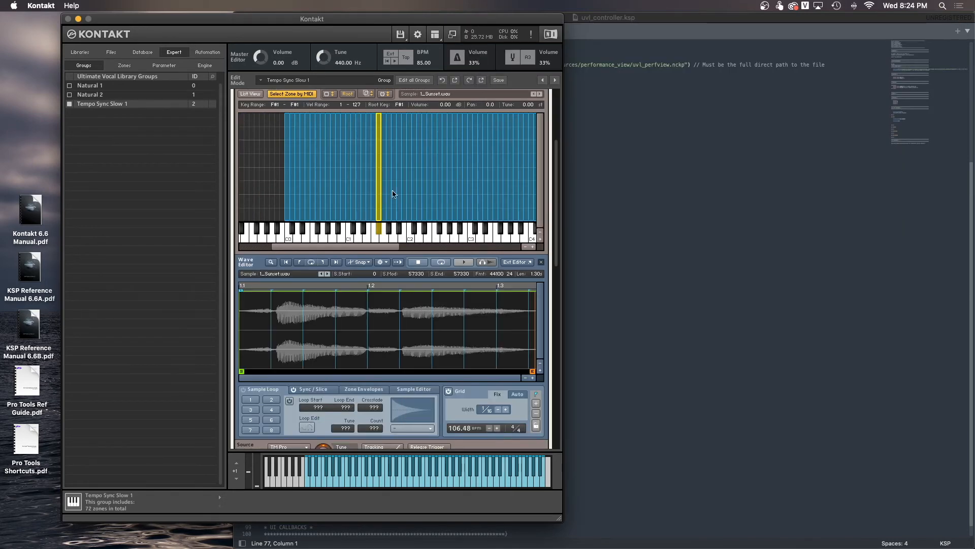
pyautogui.click(438, 182)
pyautogui.click(478, 179)
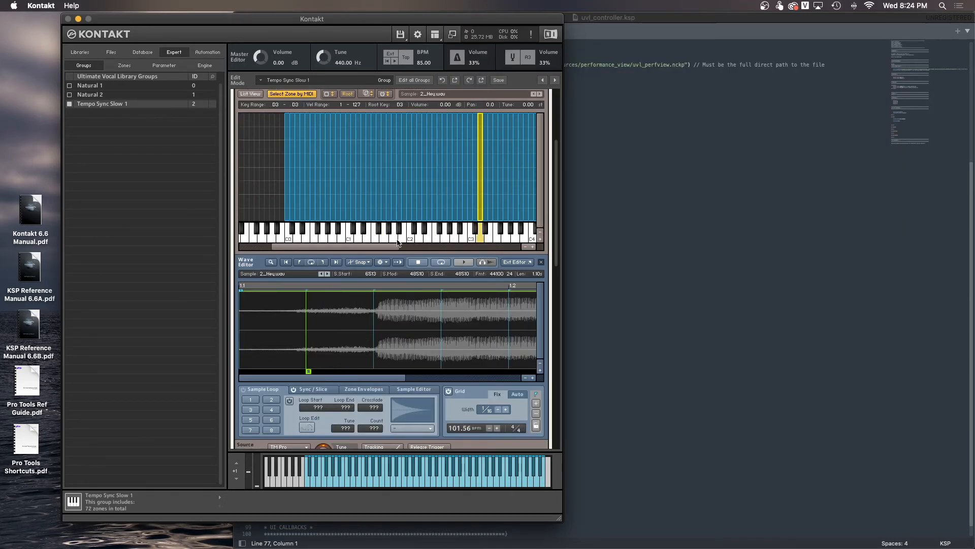
pyautogui.moveTo(394, 248); pyautogui.dragTo(412, 249)
pyautogui.click(440, 189)
pyautogui.click(469, 189)
pyautogui.click(405, 189)
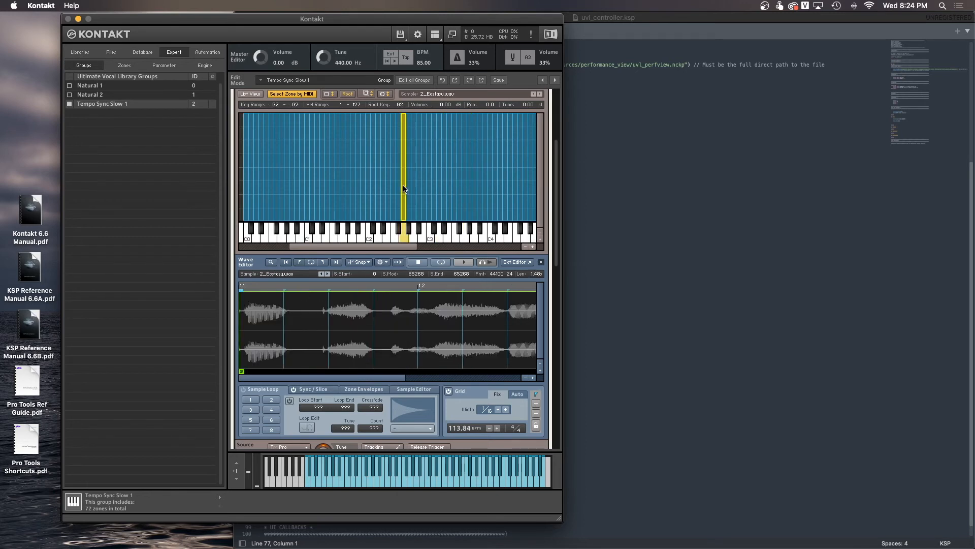
pyautogui.click(355, 188)
pyautogui.click(318, 191)
pyautogui.click(302, 193)
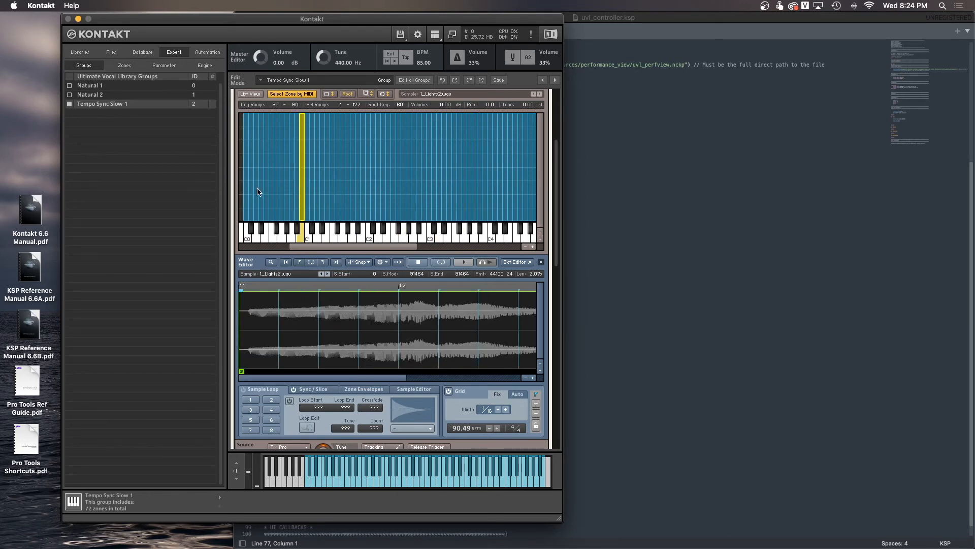
pyautogui.click(248, 195)
pyautogui.click(309, 199)
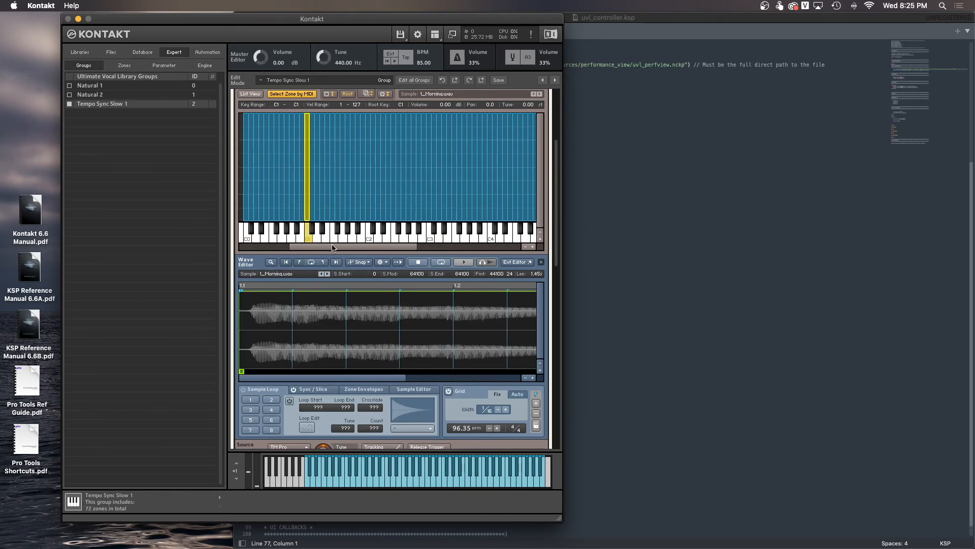
pyautogui.moveTo(331, 247)
pyautogui.mouseDown()
pyautogui.moveTo(345, 247)
pyautogui.moveTo(334, 247)
pyautogui.mouseUp()
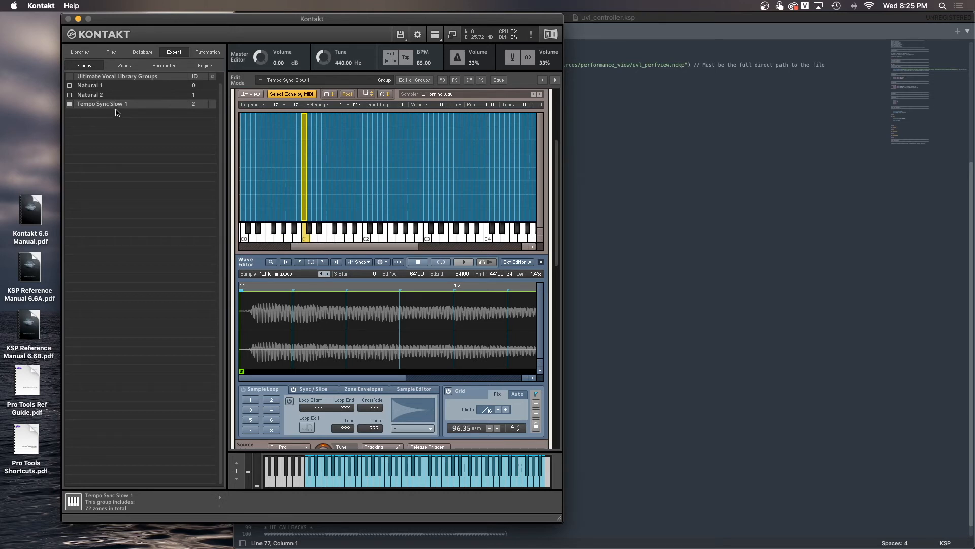
# Duplicate the Tempo Sync Slow 1 group and name the copy Tempo Sync Slow 2
pyautogui.scroll(2, 252, 180)
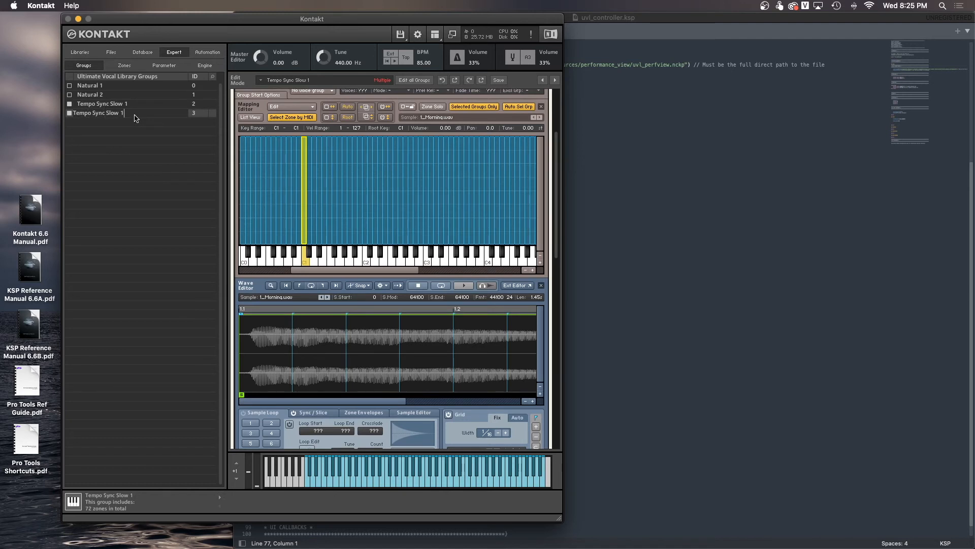
pyautogui.press('BackSpace')
pyautogui.write('2')
pyautogui.press('Return')
# Duplicate the Tempo Sync Slow 2 group and name the copy Tempo Sync Fast 1
pyautogui.click(141, 104)
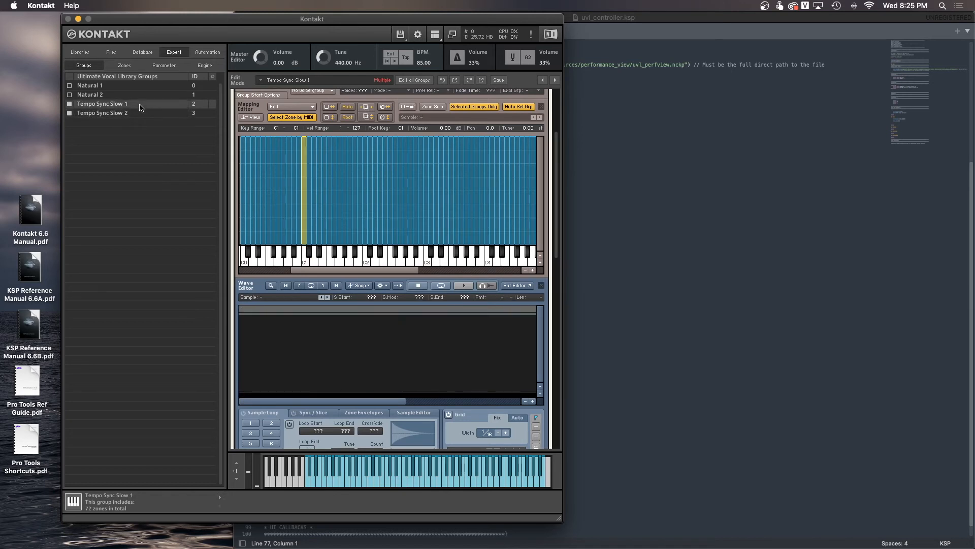
pyautogui.click(136, 114)
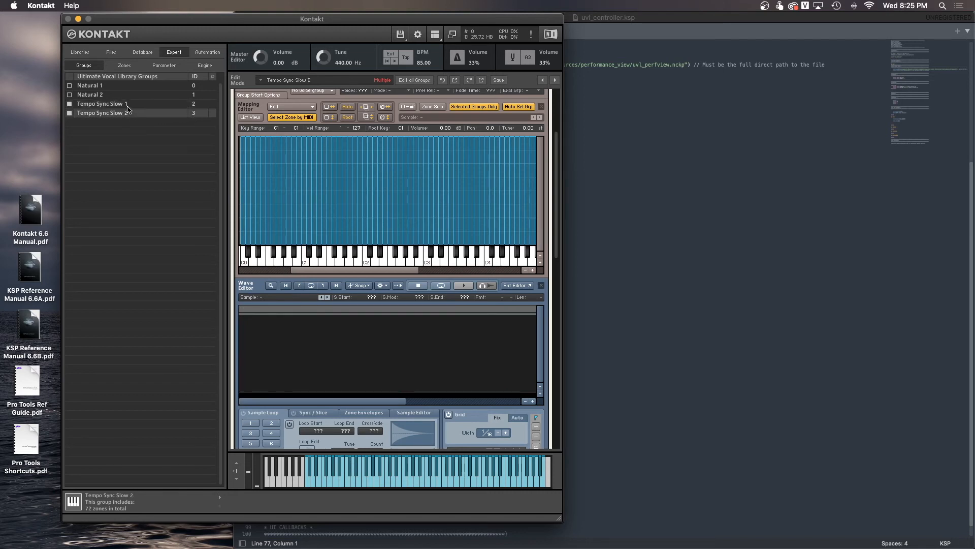
pyautogui.rightClick(128, 116)
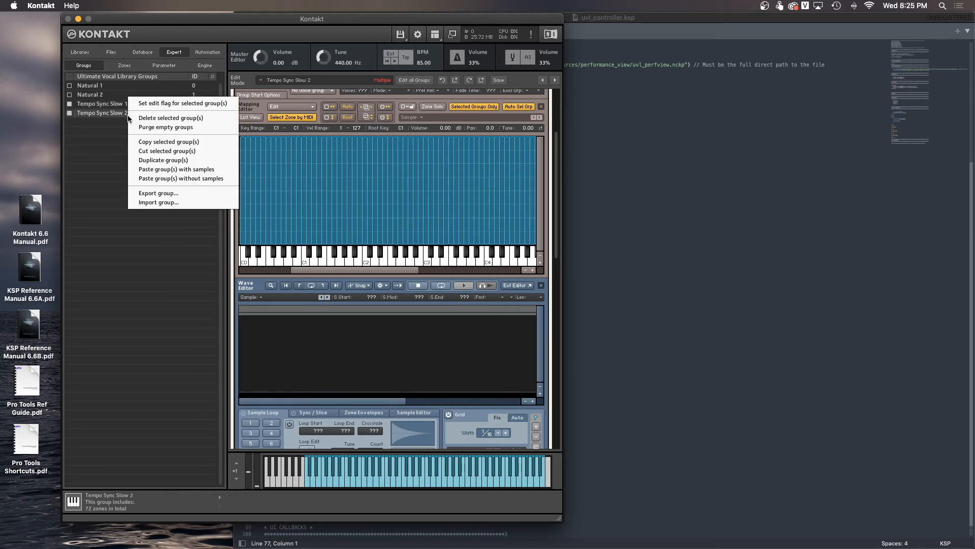
pyautogui.click(142, 161)
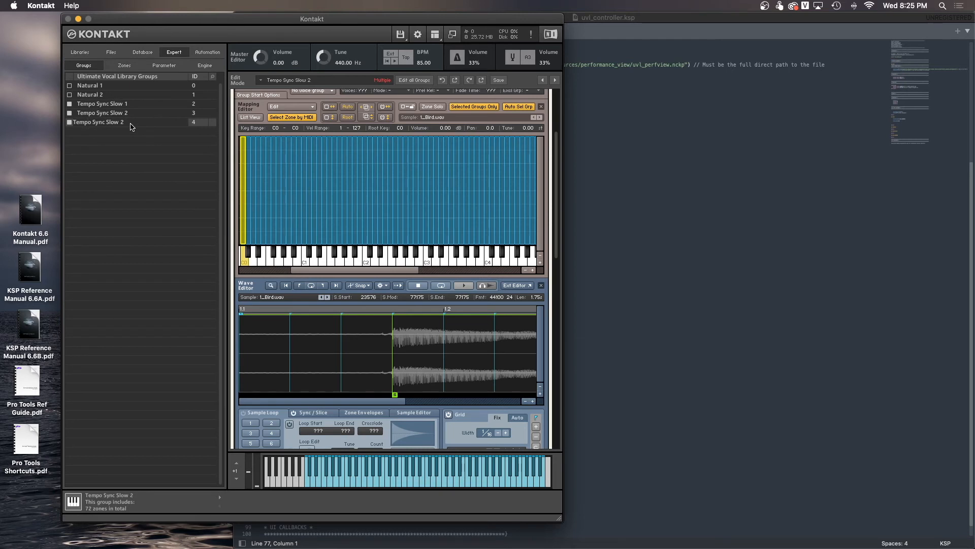
pyautogui.press('BackSpace')
pyautogui.press('BackSpace')
pyautogui.press('BackSpace')
pyautogui.press('BackSpace')
pyautogui.write('Fast')
pyautogui.press('Return')
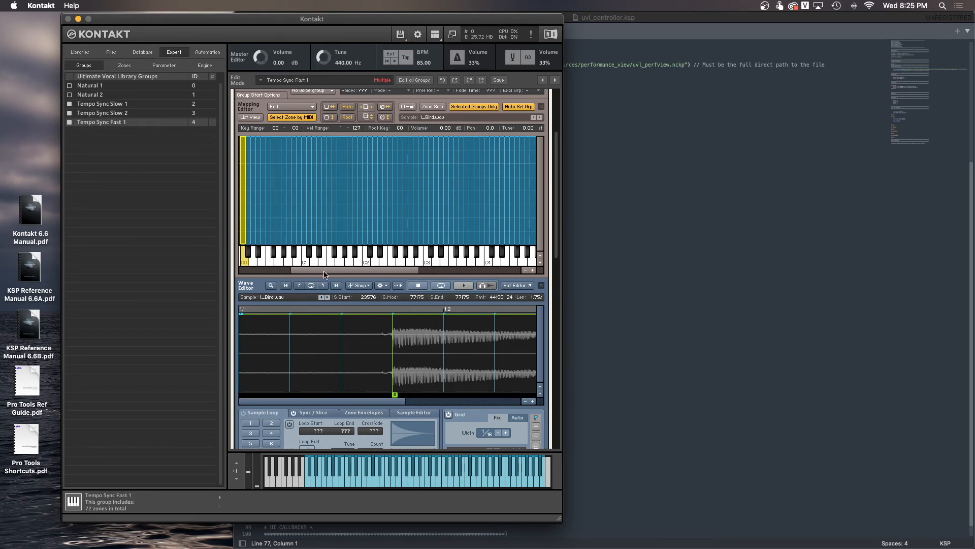
# Compare the grid tempos of several low zones in the Tempo Sync Fast 1 group, ending on the 1_Bird.wav zone
pyautogui.moveTo(324, 272); pyautogui.dragTo(315, 272)
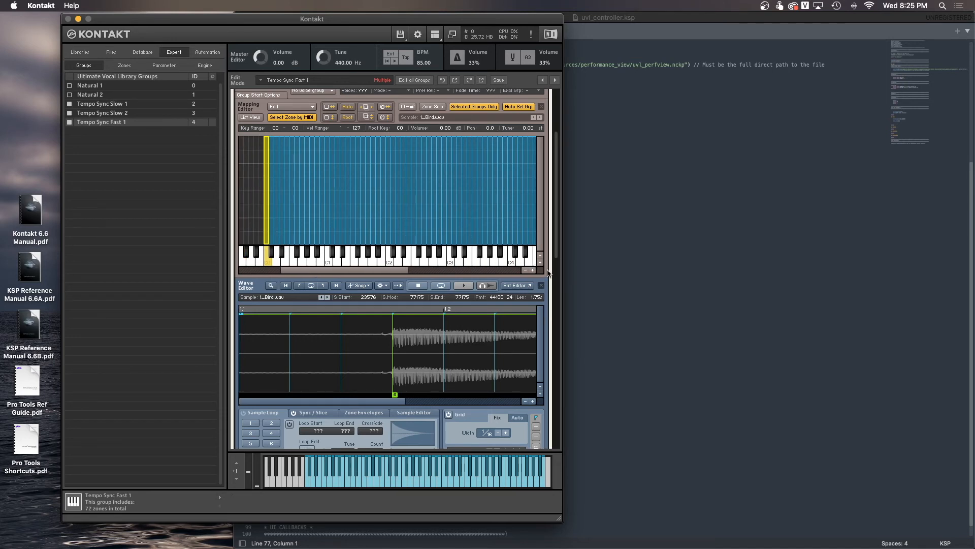
pyautogui.scroll(-3, 553, 280)
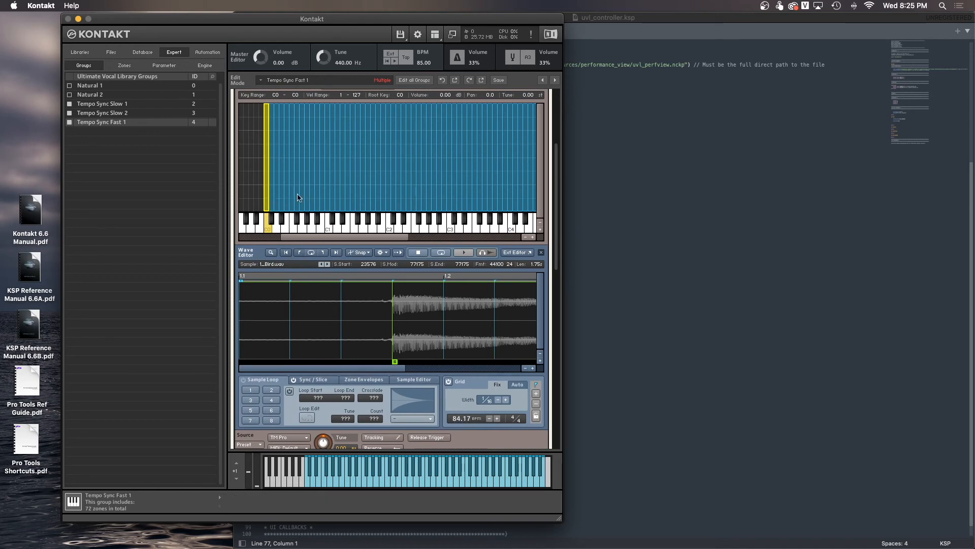
pyautogui.click(281, 178)
pyautogui.click(342, 186)
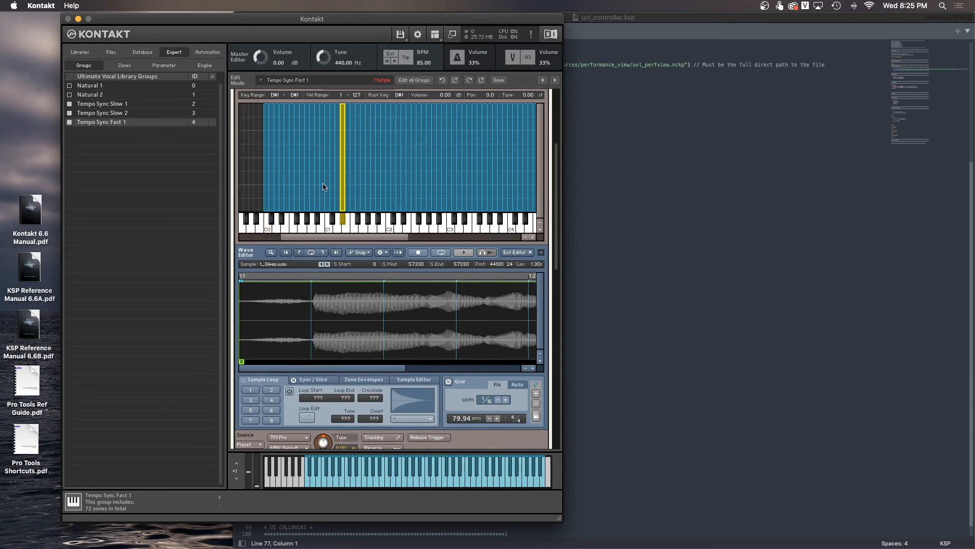
pyautogui.click(323, 185)
pyautogui.click(270, 188)
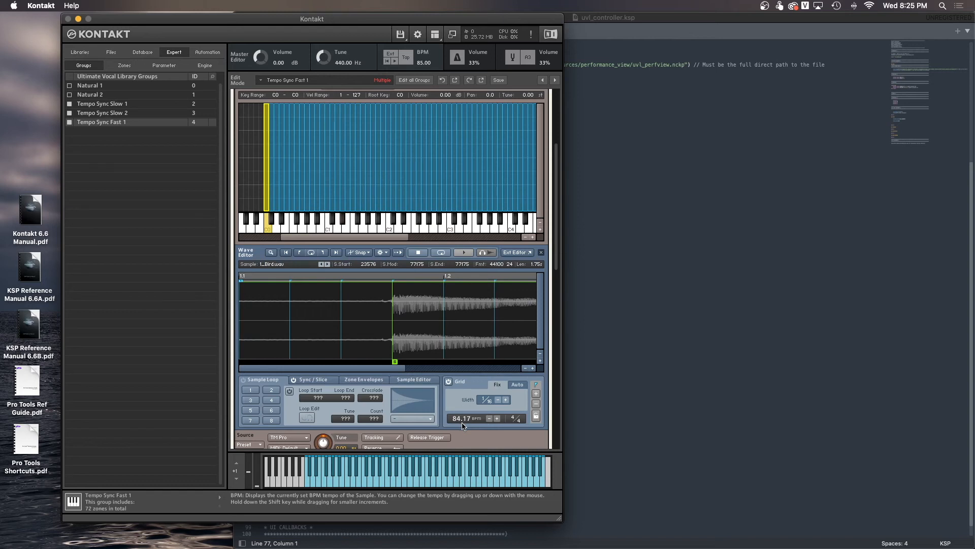
# Double 84.17 in the Calculator and set the grid tempo of the 1_Bird.wav sample to 168.34 BPM
pyautogui.press('super+Tab')
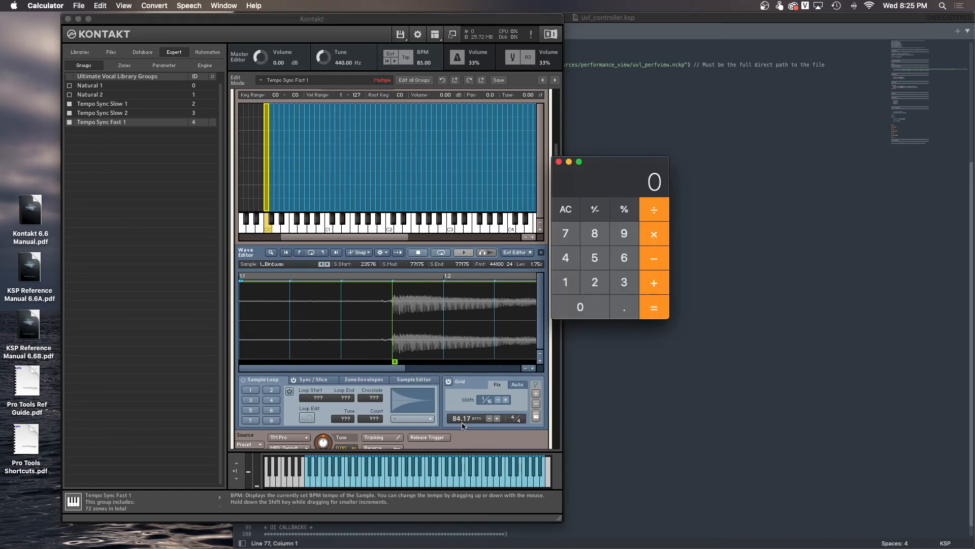
pyautogui.write('84.17')
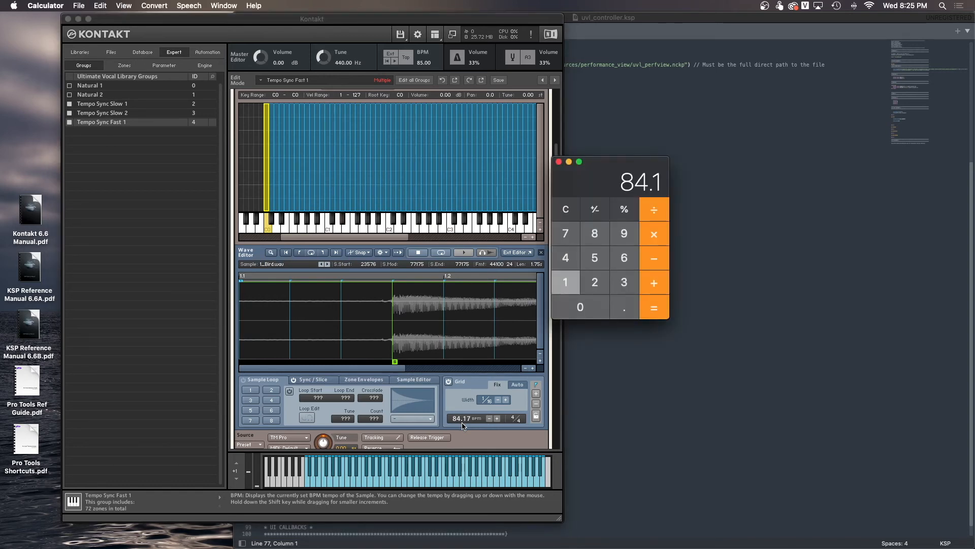
pyautogui.press('*')
pyautogui.write('2')
pyautogui.press('Return')
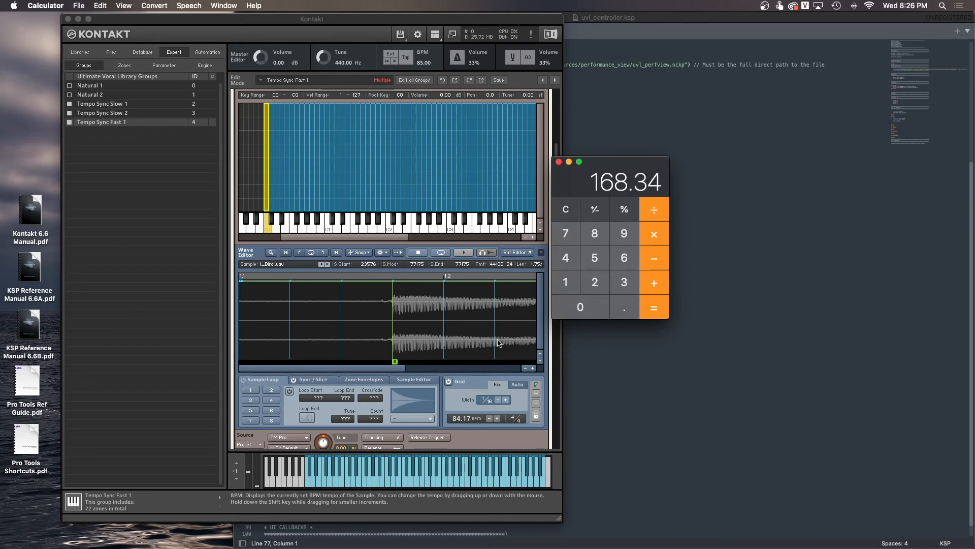
pyautogui.doubleClick(467, 421)
pyautogui.write('168.34')
pyautogui.press('Return')
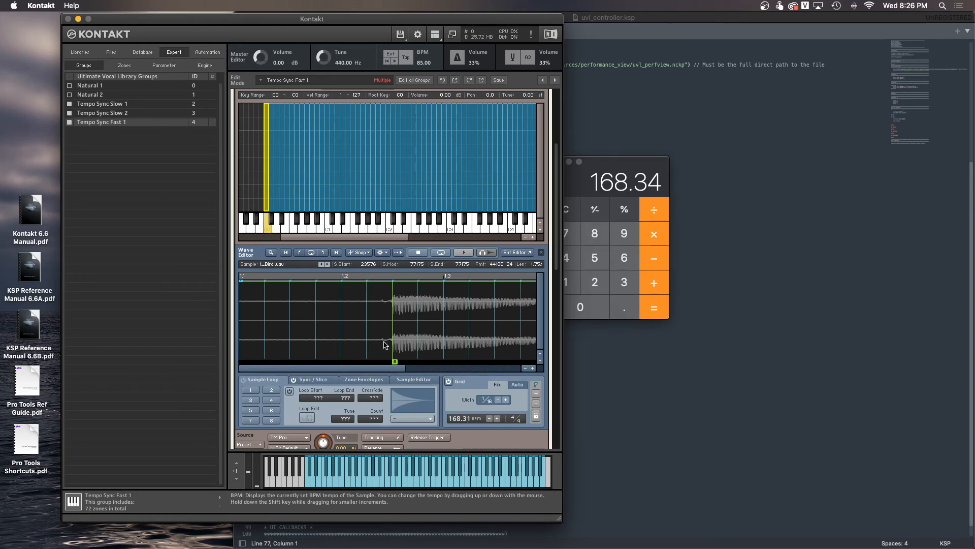
# Move the Calculator clear of the instrument window and select the C#0 zone in the Mapping Editor
pyautogui.click(272, 175)
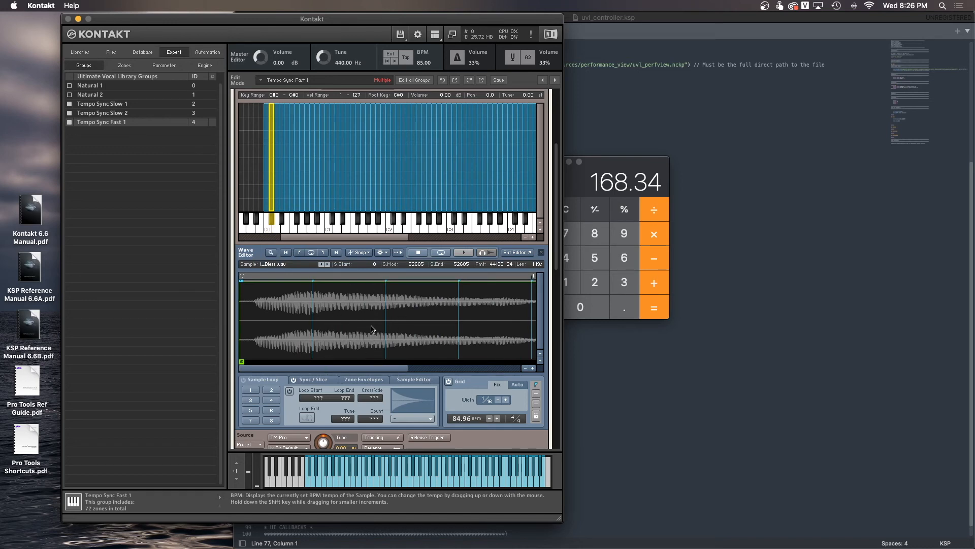
pyautogui.click(146, 113)
pyautogui.click(141, 126)
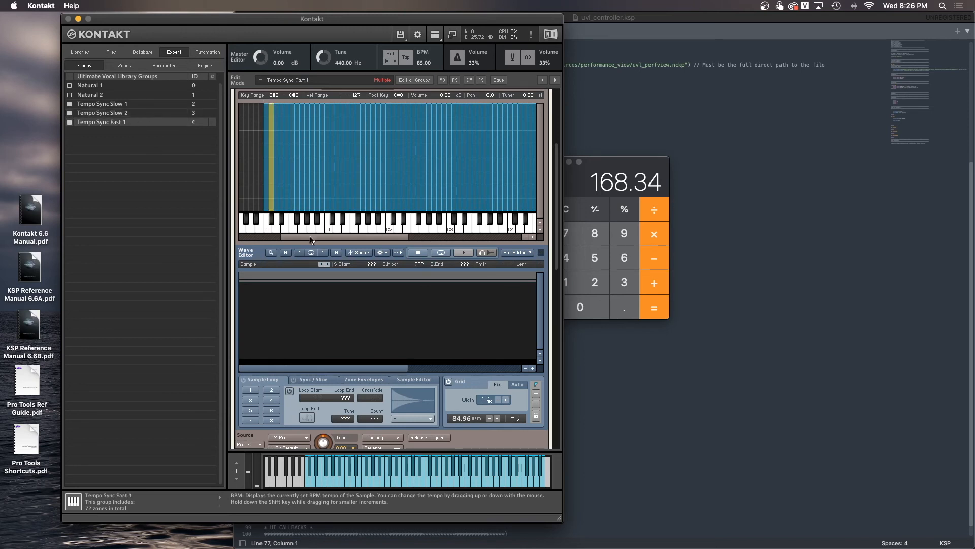
pyautogui.moveTo(311, 238); pyautogui.dragTo(305, 238)
pyautogui.scroll(2, 304, 239)
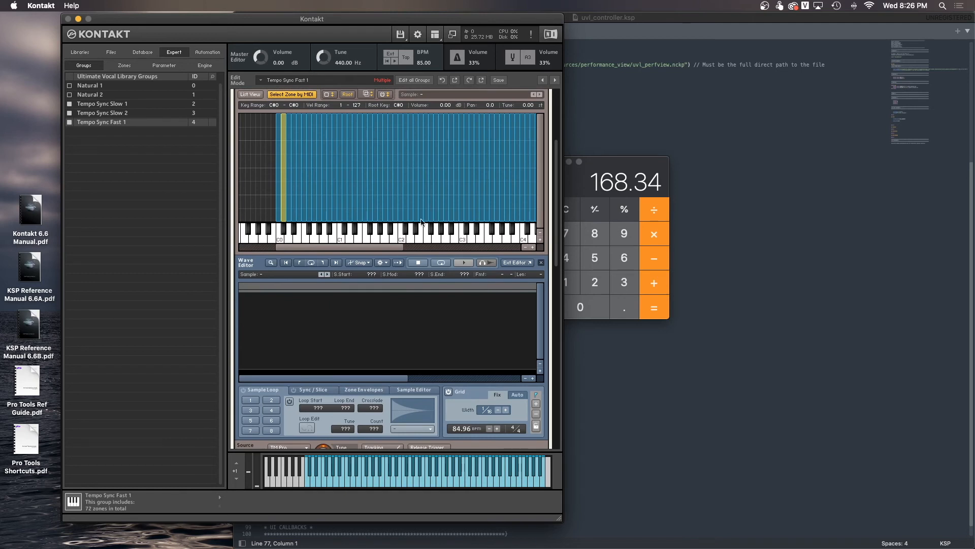
pyautogui.hscroll(2, 368, 251)
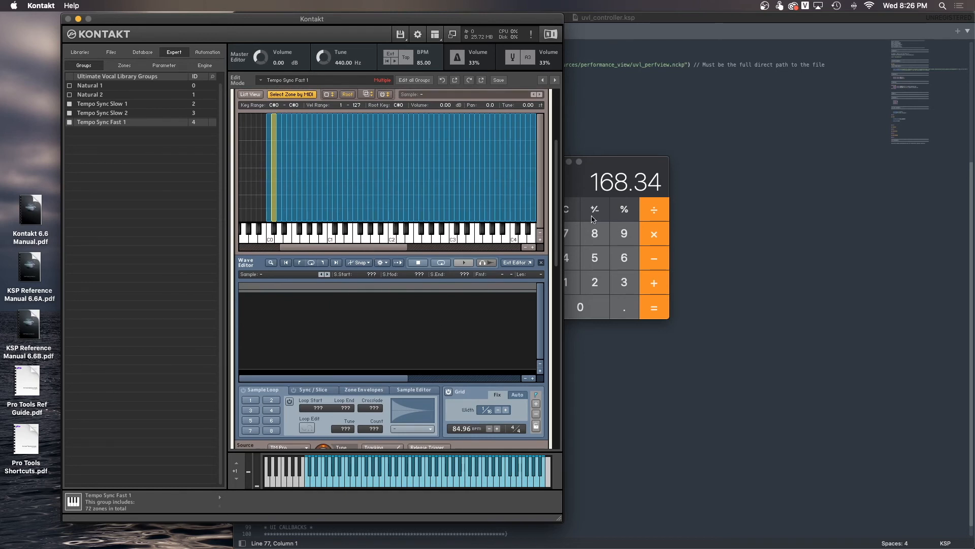
pyautogui.moveTo(612, 168); pyautogui.dragTo(750, 200)
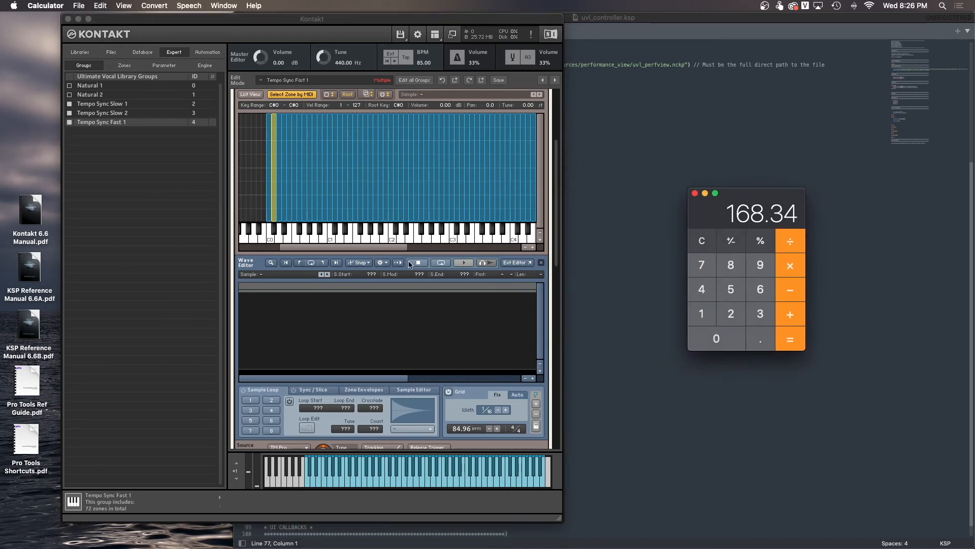
pyautogui.moveTo(404, 246); pyautogui.dragTo(411, 247)
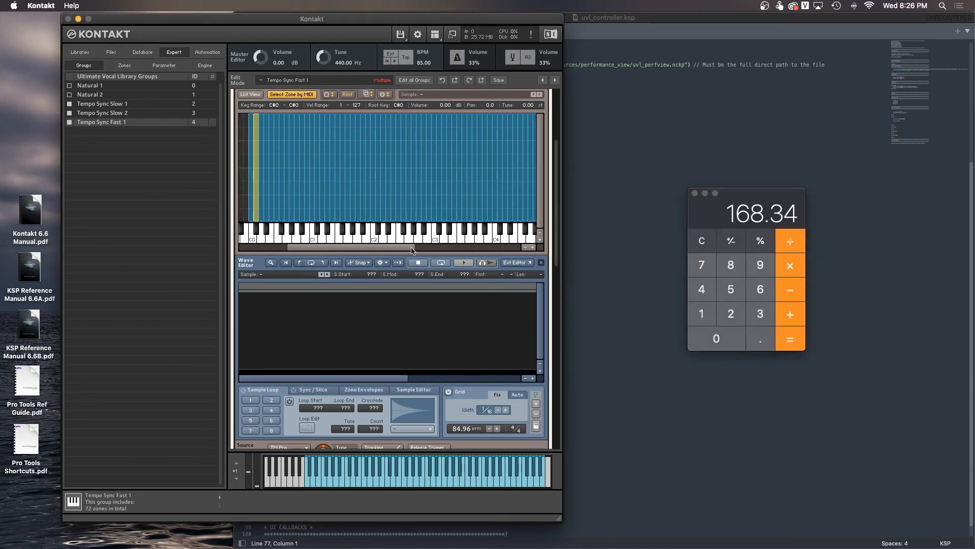
pyautogui.moveTo(309, 251); pyautogui.dragTo(306, 252)
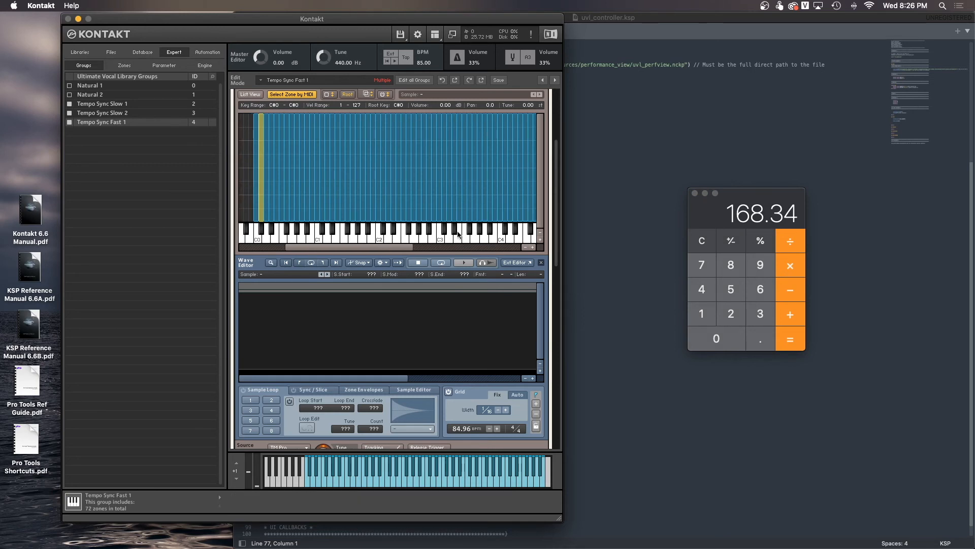
pyautogui.click(261, 205)
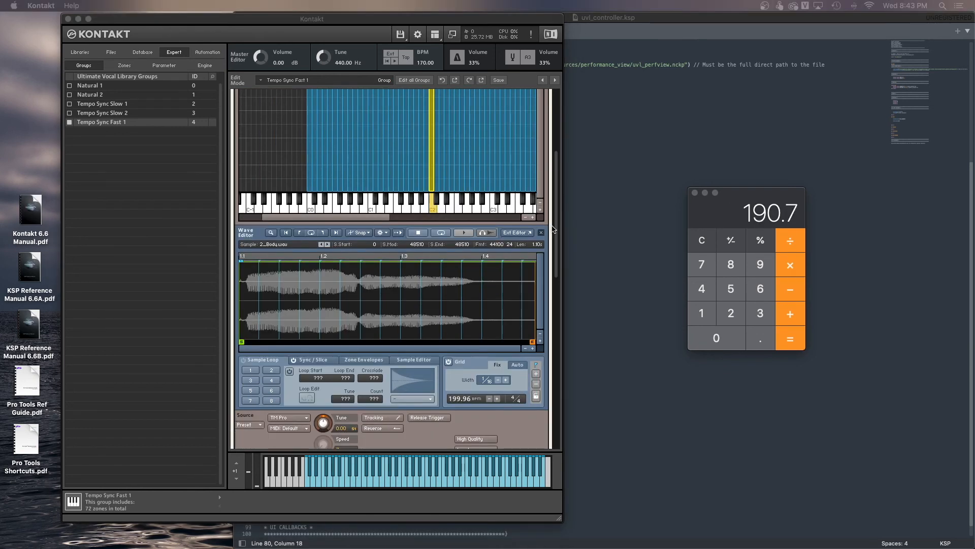
pyautogui.moveTo(555, 224); pyautogui.dragTo(560, 204)
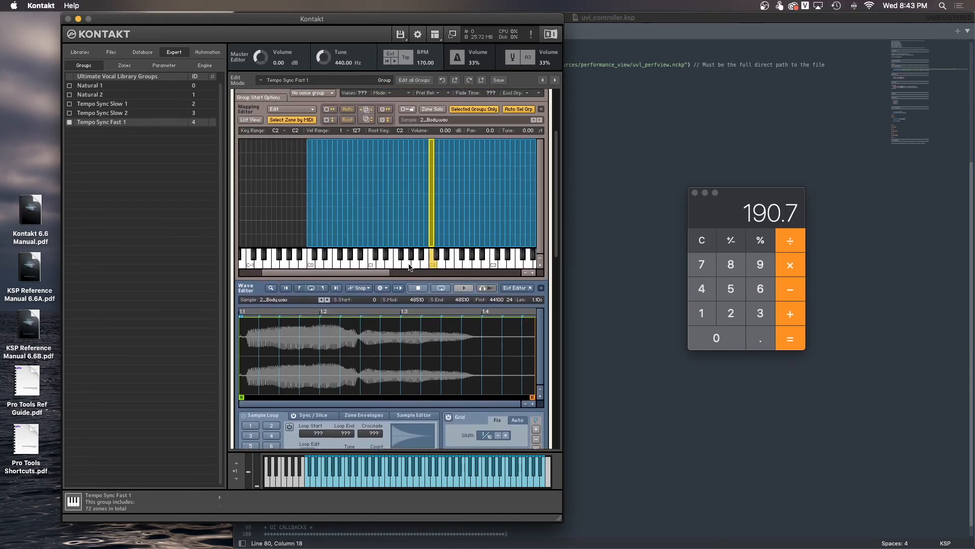
# Check the grid tempos of the 2_Forever.wav and 4_Everything.wav zones in the Tempo Sync Fast 1 group
pyautogui.hscroll(10, 409, 267)
pyautogui.hscroll(-5, 401, 265)
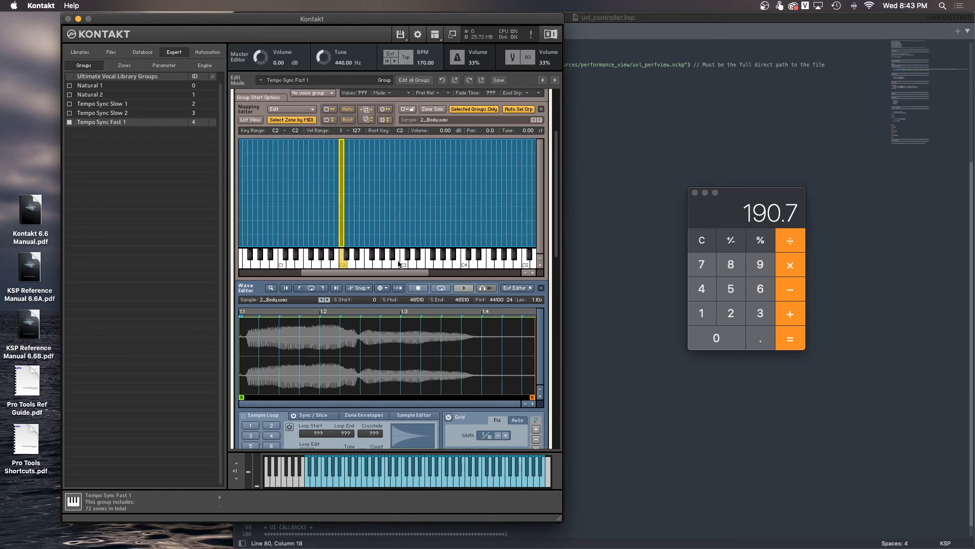
pyautogui.click(393, 231)
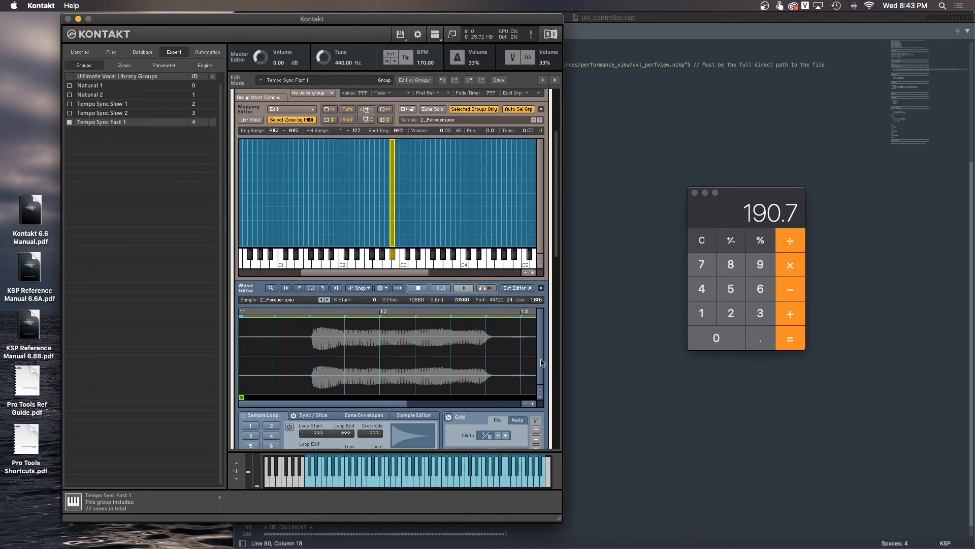
pyautogui.scroll(-3, 547, 290)
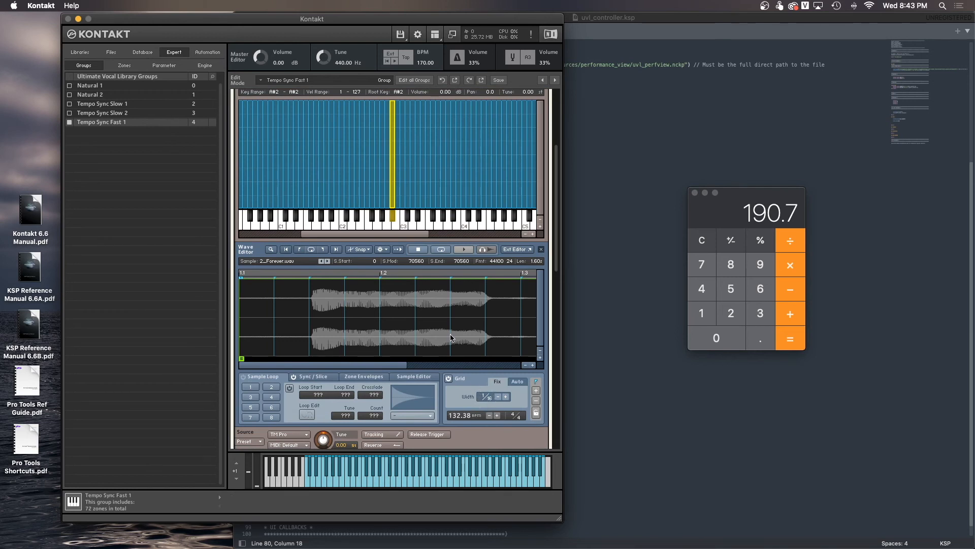
pyautogui.moveTo(333, 235); pyautogui.dragTo(398, 234)
pyautogui.click(428, 203)
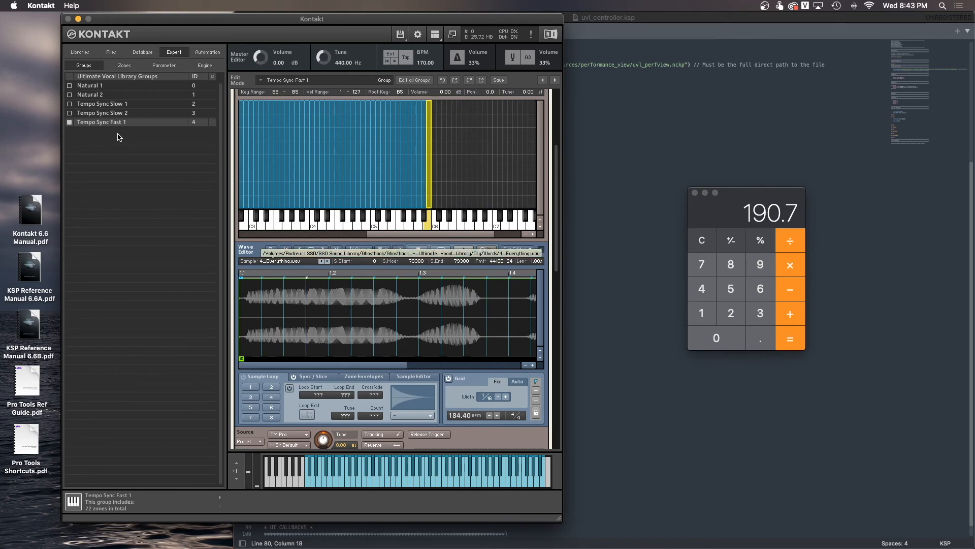
# Compare the grid tempo of the 4_Everything.wav zone in the Tempo Sync Slow 1 group
pyautogui.click(136, 104)
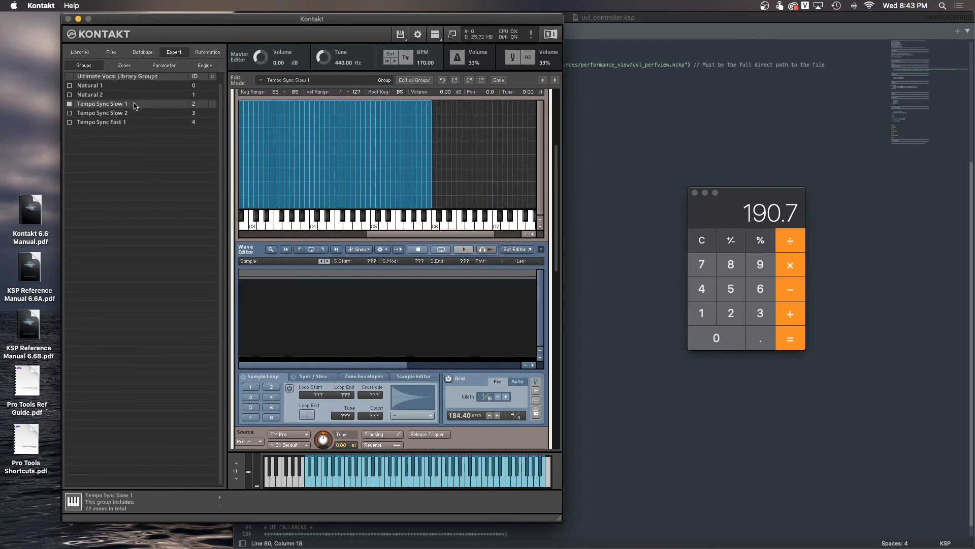
pyautogui.click(429, 168)
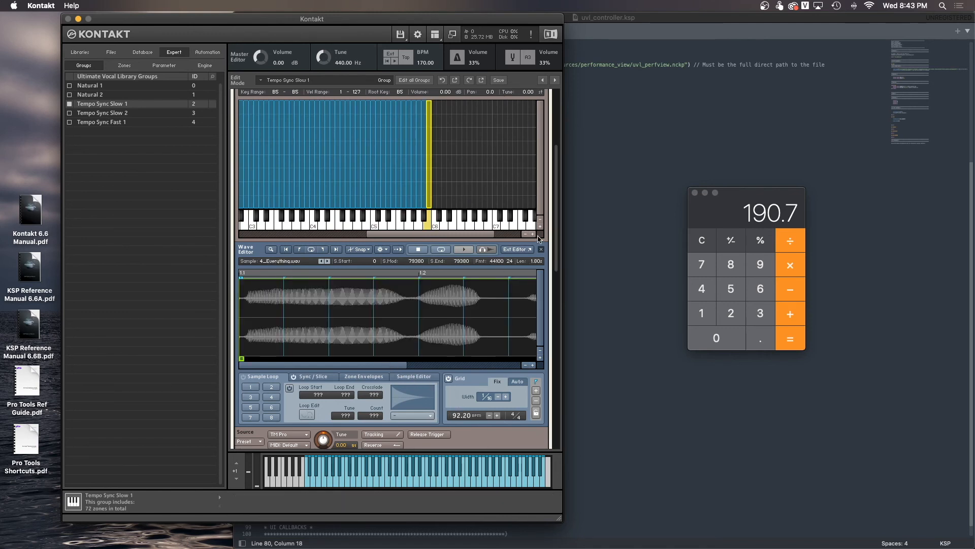
pyautogui.moveTo(555, 234); pyautogui.dragTo(556, 213)
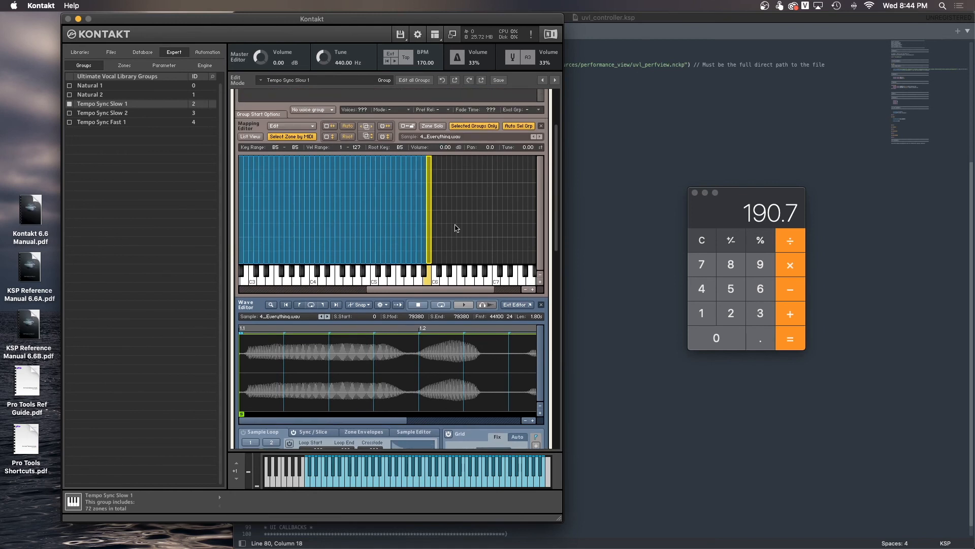
pyautogui.moveTo(438, 291); pyautogui.dragTo(351, 291)
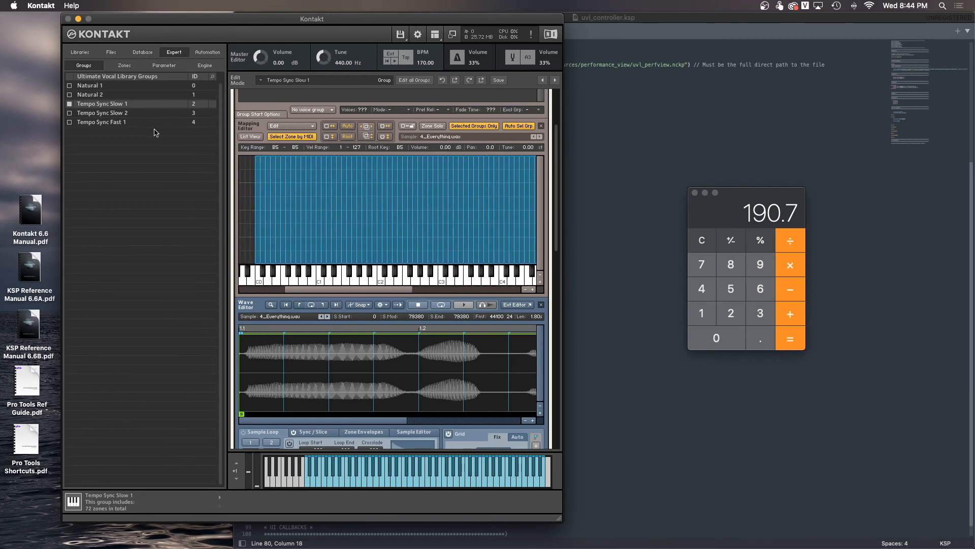
pyautogui.moveTo(302, 290); pyautogui.dragTo(338, 293)
# Duplicate the Tempo Sync Fast 1 group and name the copy Tempo Sync Fast 2
pyautogui.click(128, 122)
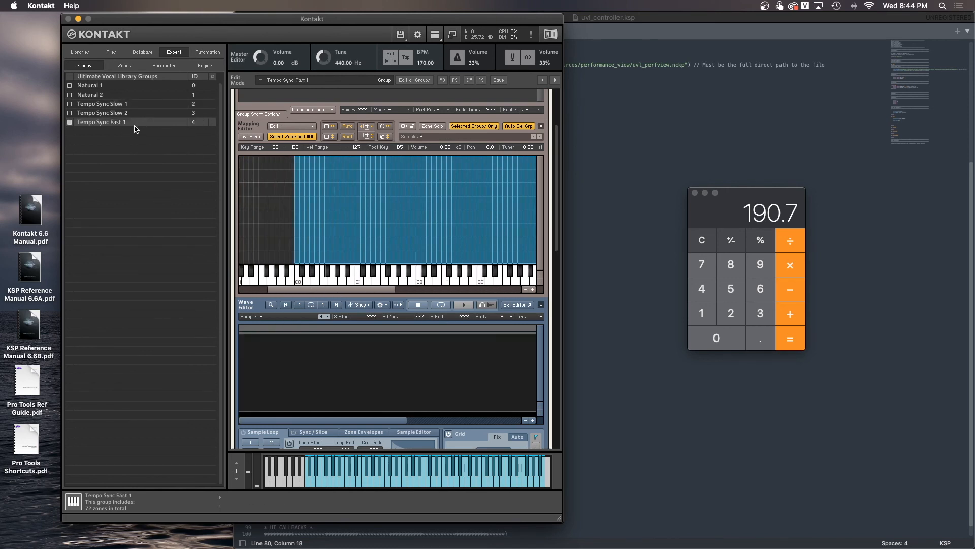
pyautogui.rightClick(135, 125)
pyautogui.click(153, 168)
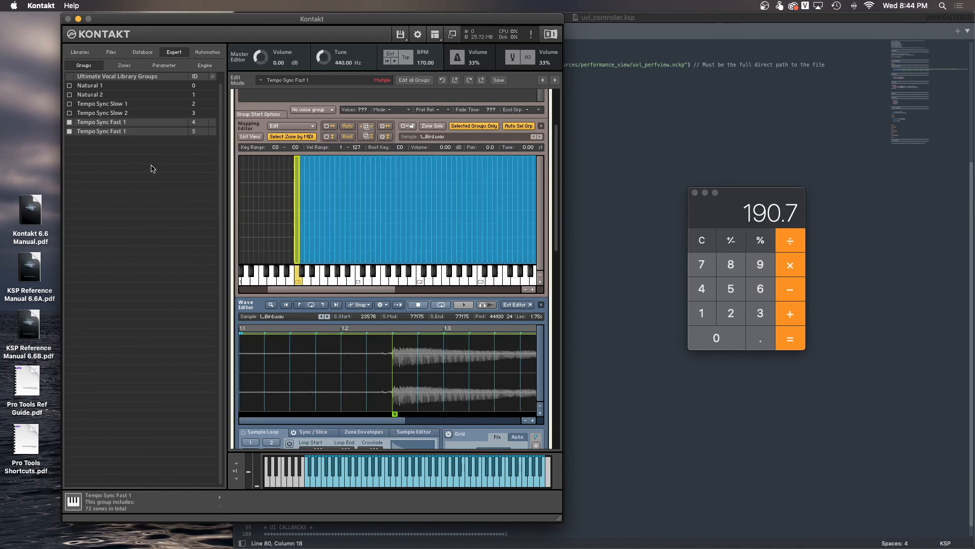
pyautogui.doubleClick(139, 133)
pyautogui.press('BackSpace')
pyautogui.write('2')
pyautogui.press('Return')
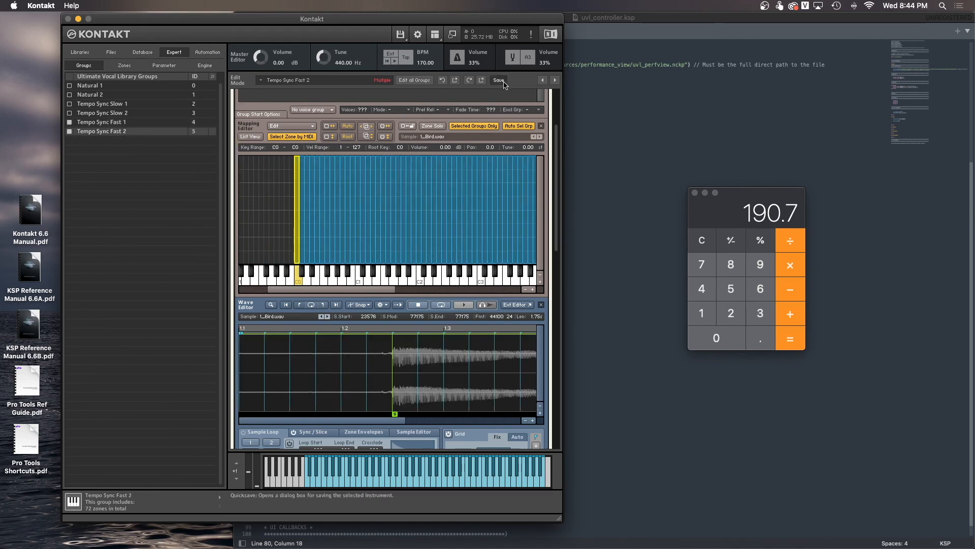
# Hide the Mapping Editor and Wave Editor, leaving the Group Editor displayed
pyautogui.moveTo(557, 138)
pyautogui.mouseDown()
pyautogui.moveTo(557, 234)
pyautogui.moveTo(562, 148)
pyautogui.mouseUp()
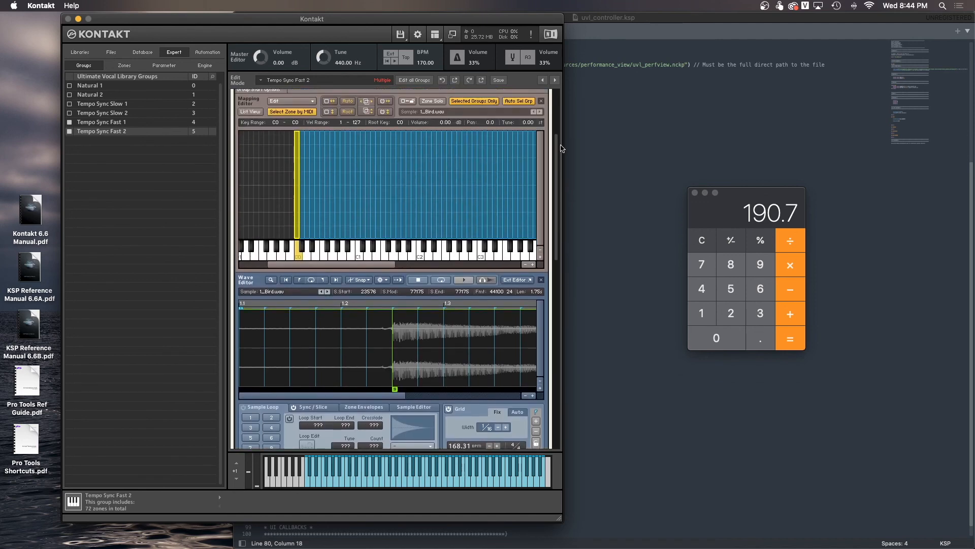
pyautogui.moveTo(555, 233); pyautogui.dragTo(547, 177)
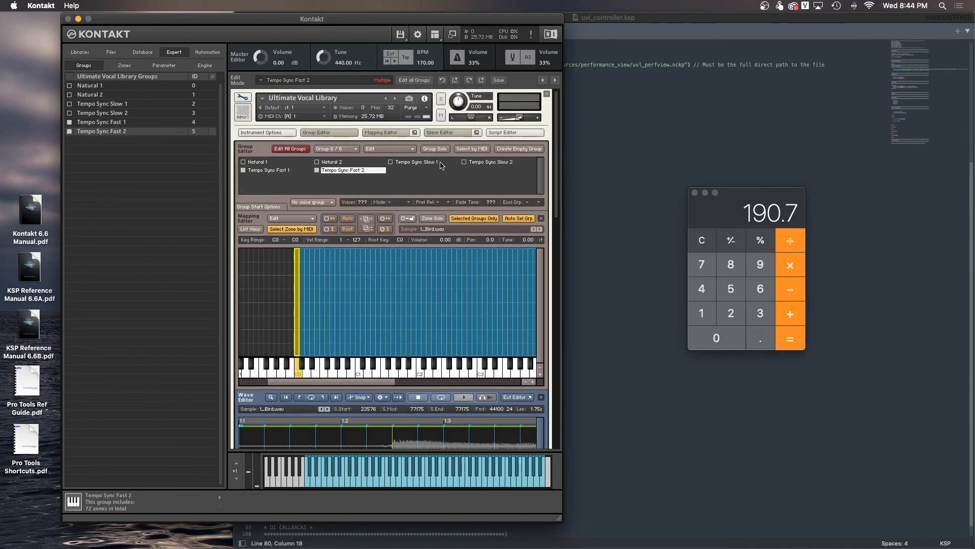
pyautogui.click(386, 133)
pyautogui.click(435, 130)
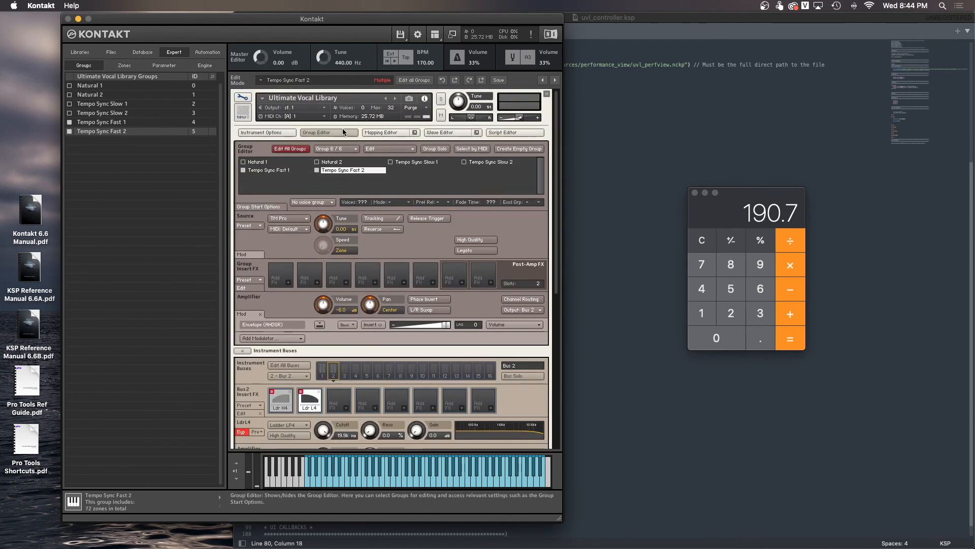
# Mark Natural 1, Tempo Sync Slow 1 and Tempo Sync Fast 1 for editing and route their amplifier output to Bus 1
pyautogui.click(359, 166)
pyautogui.click(390, 163)
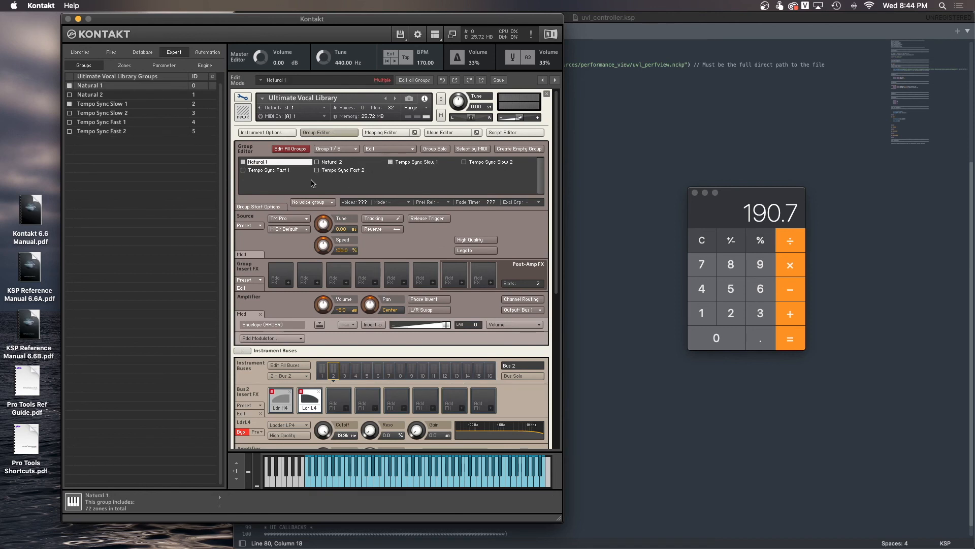
pyautogui.click(526, 311)
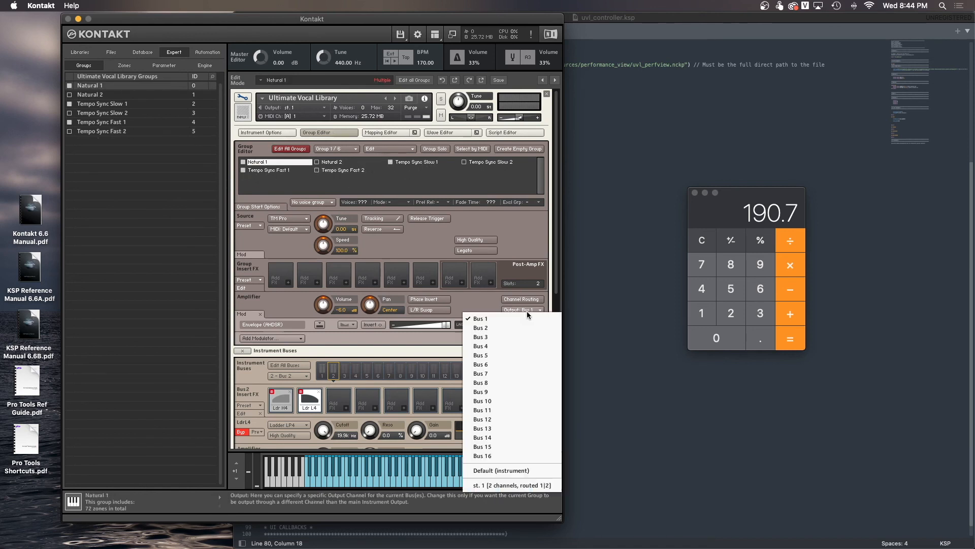
pyautogui.click(525, 318)
# Mark Natural 2, Tempo Sync Slow 2 and Tempo Sync Fast 2 for editing and route their amplifier output to Bus 2
pyautogui.click(328, 162)
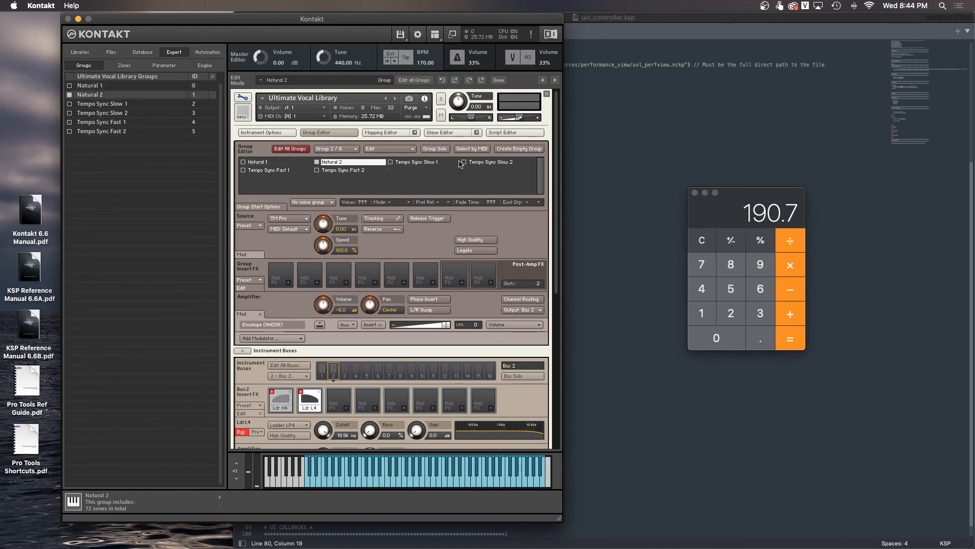
pyautogui.click(464, 162)
pyautogui.moveTo(555, 210); pyautogui.dragTo(555, 213)
pyautogui.click(532, 304)
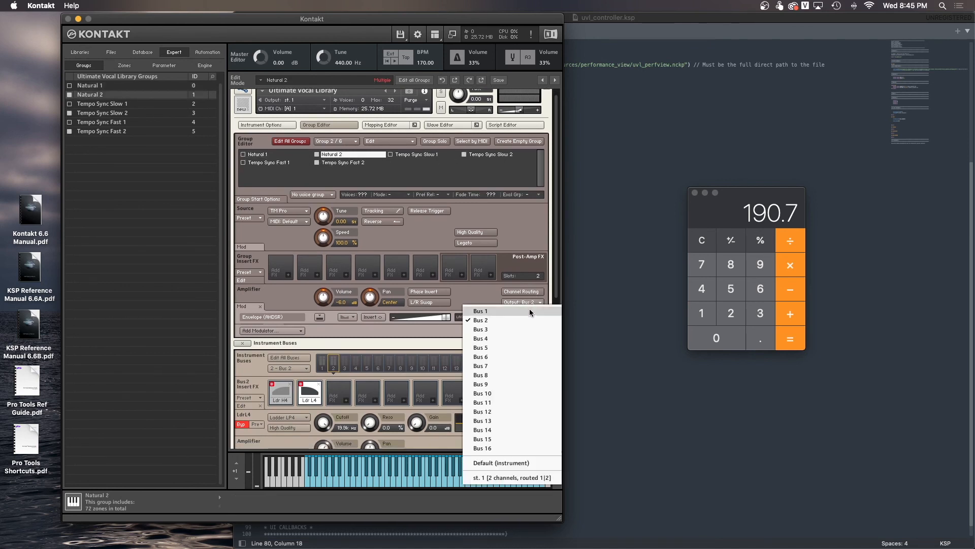
pyautogui.click(529, 317)
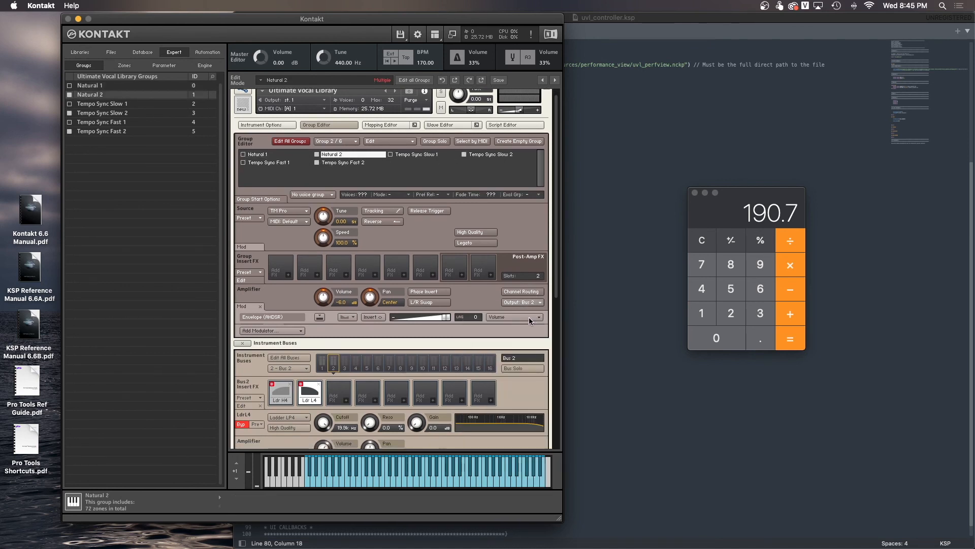
# Check the output bus assignment of each of the six groups in the Group Editor
pyautogui.click(279, 155)
pyautogui.click(342, 155)
pyautogui.click(417, 155)
pyautogui.click(487, 156)
pyautogui.click(327, 163)
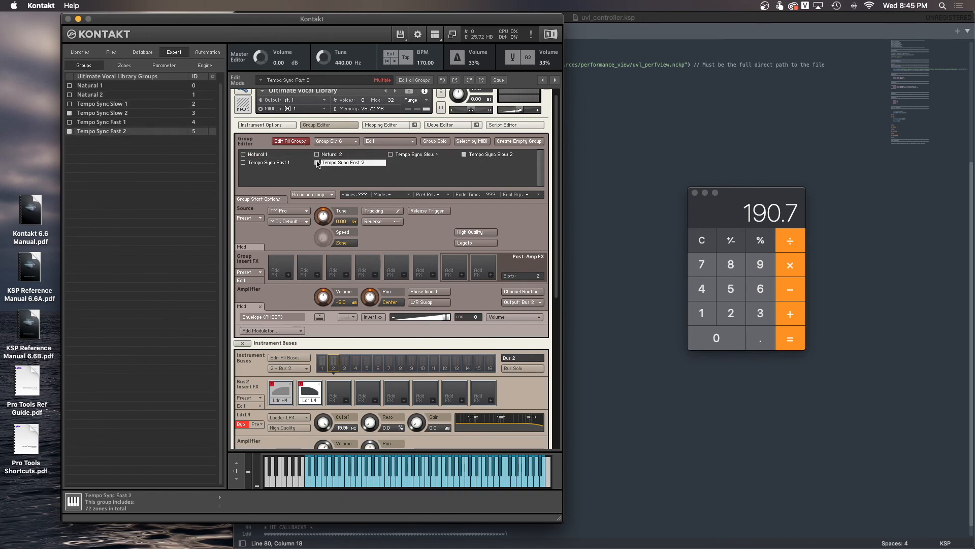
pyautogui.click(282, 162)
# Display the Bus 1 insert effects and bypass the Reverb in the instrument's main effects
pyautogui.scroll(-5, 442, 254)
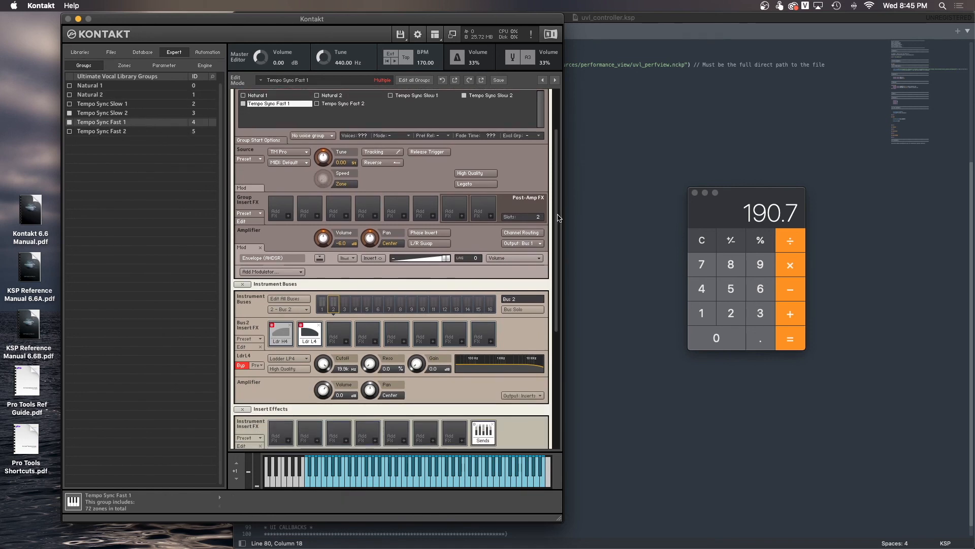
pyautogui.click(322, 298)
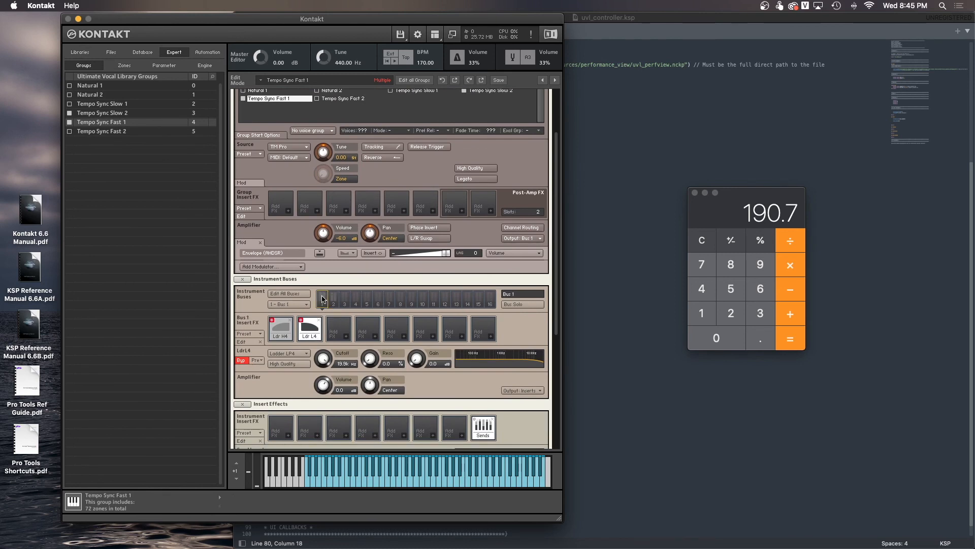
pyautogui.moveTo(557, 212); pyautogui.dragTo(563, 315)
pyautogui.click(309, 319)
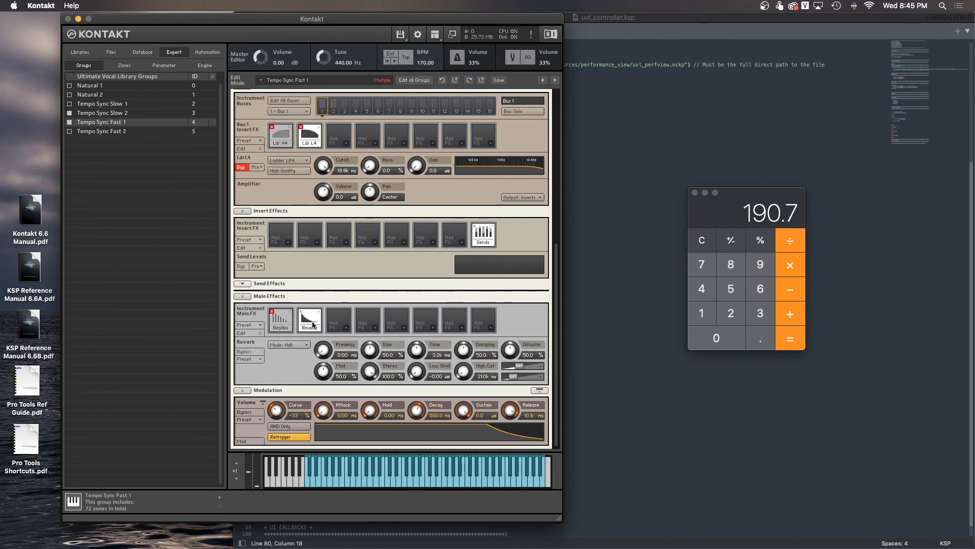
pyautogui.click(255, 352)
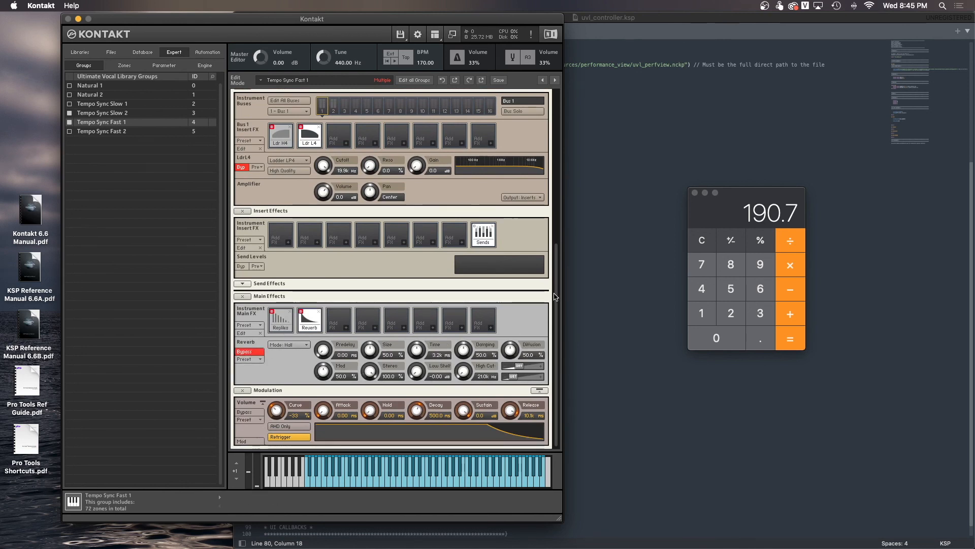
# Select the Natural 1 group, then leave the instrument's edit mode and open it again
pyautogui.moveTo(556, 302); pyautogui.dragTo(558, 142)
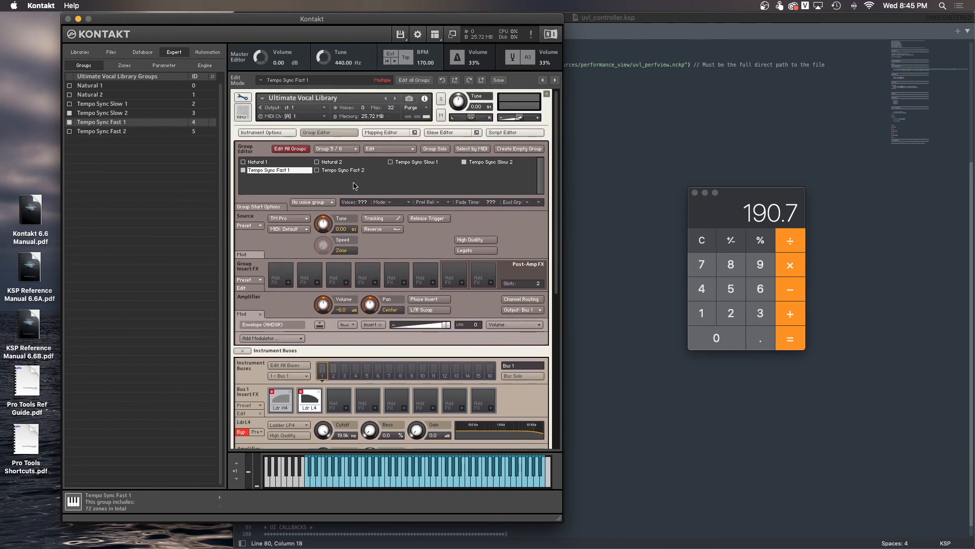
pyautogui.click(258, 163)
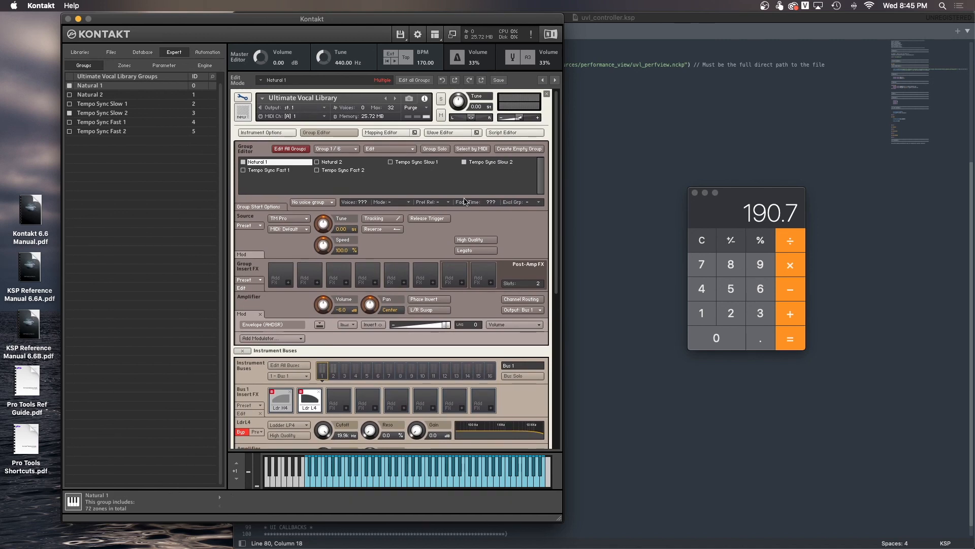
pyautogui.click(624, 227)
pyautogui.click(234, 231)
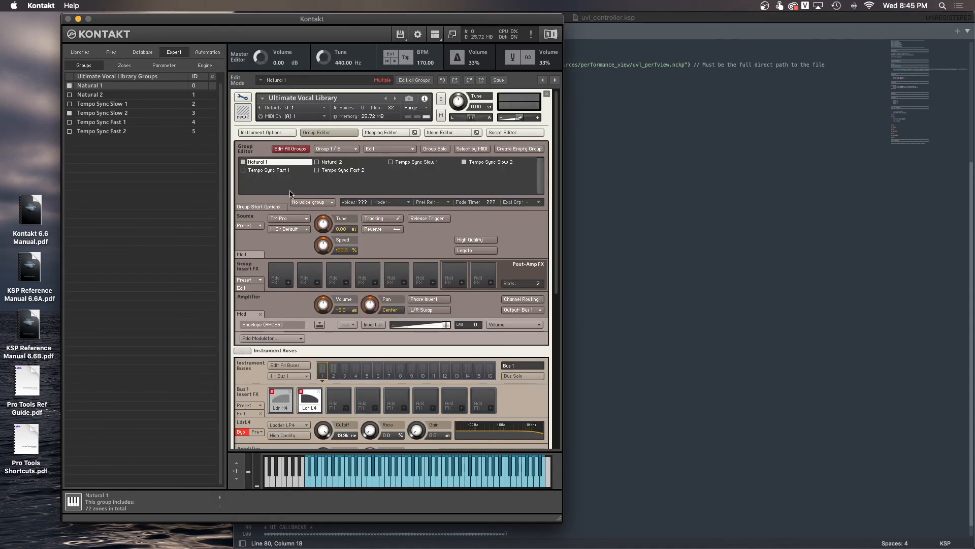
pyautogui.click(248, 101)
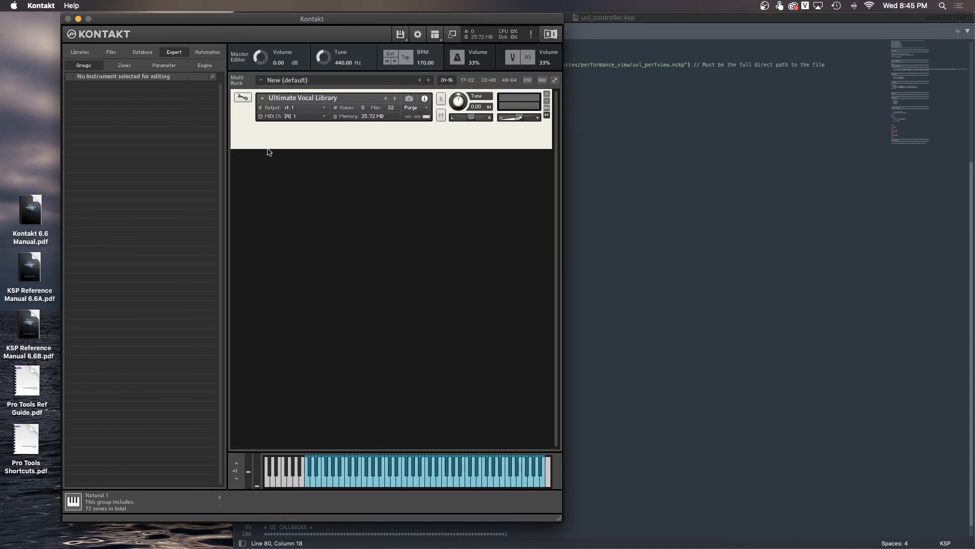
pyautogui.click(245, 99)
# Switch to Sublime Text and review the uvl_controller.ksp script from the note callback back up to the includes
pyautogui.click(646, 213)
pyautogui.scroll(-1, 534, 285)
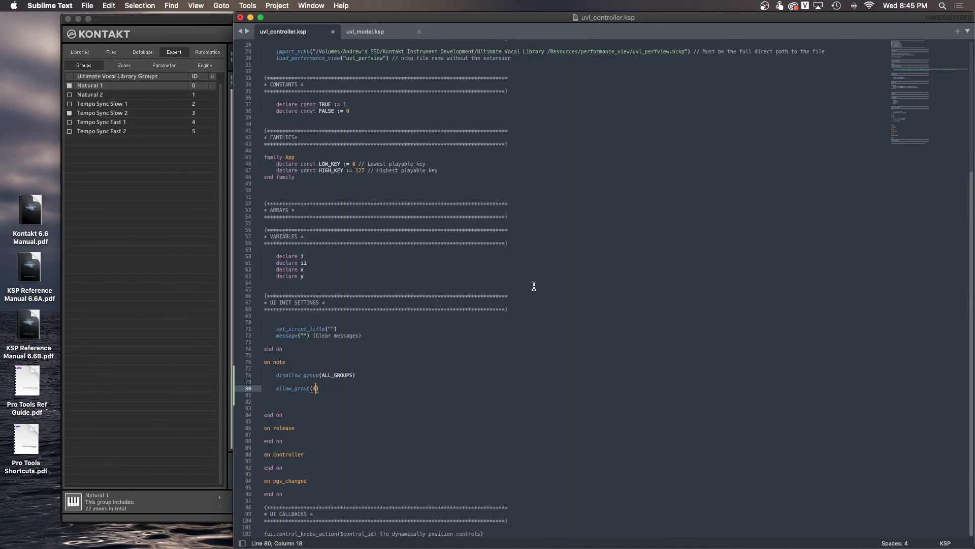
pyautogui.scroll(9, 523, 297)
pyautogui.scroll(-5, 517, 304)
pyautogui.scroll(5, 518, 305)
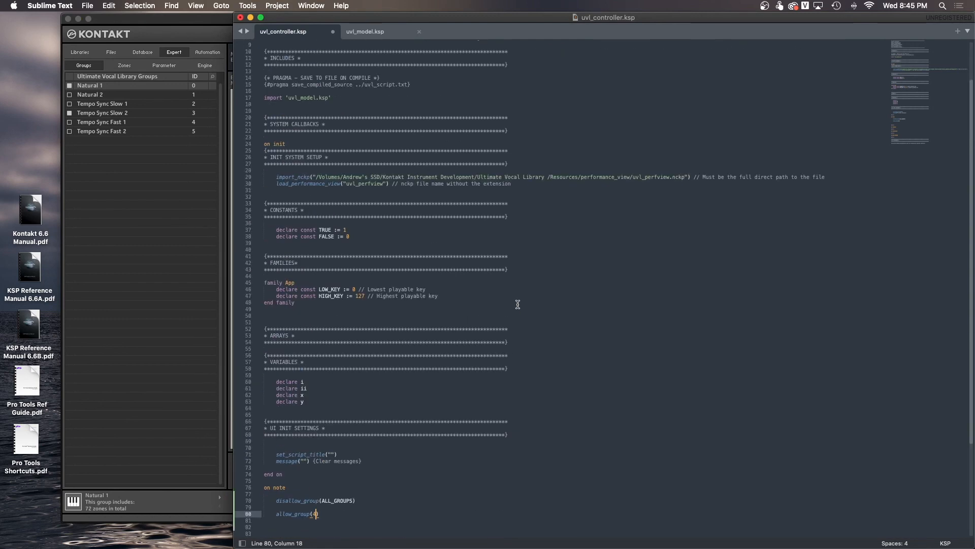
# Switch back to Kontakt, reposition its window slightly and look over the instrument's group and effect sections
pyautogui.click(221, 291)
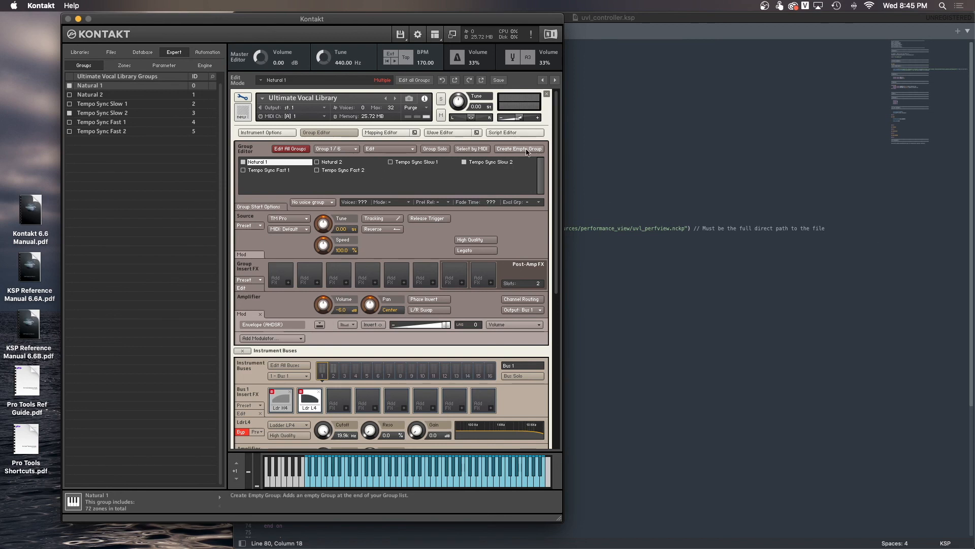
pyautogui.moveTo(510, 23)
pyautogui.mouseDown()
pyautogui.moveTo(529, 22)
pyautogui.moveTo(492, 22)
pyautogui.moveTo(522, 20)
pyautogui.mouseUp()
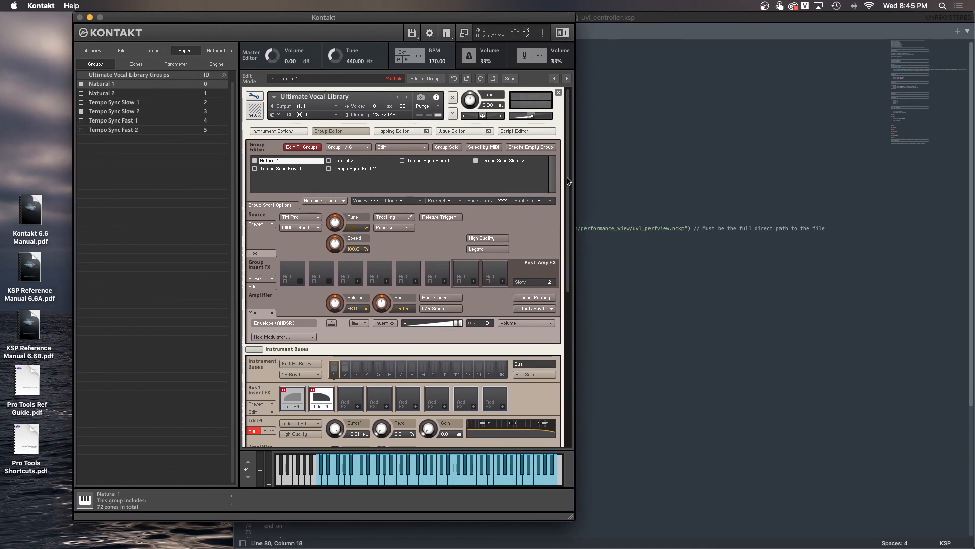
pyautogui.scroll(-5, 565, 325)
pyautogui.scroll(5, 565, 327)
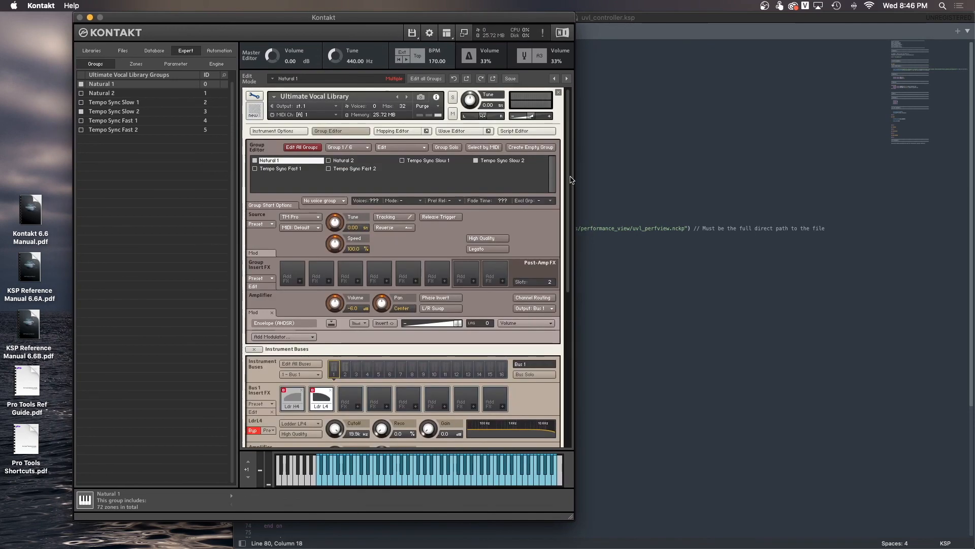